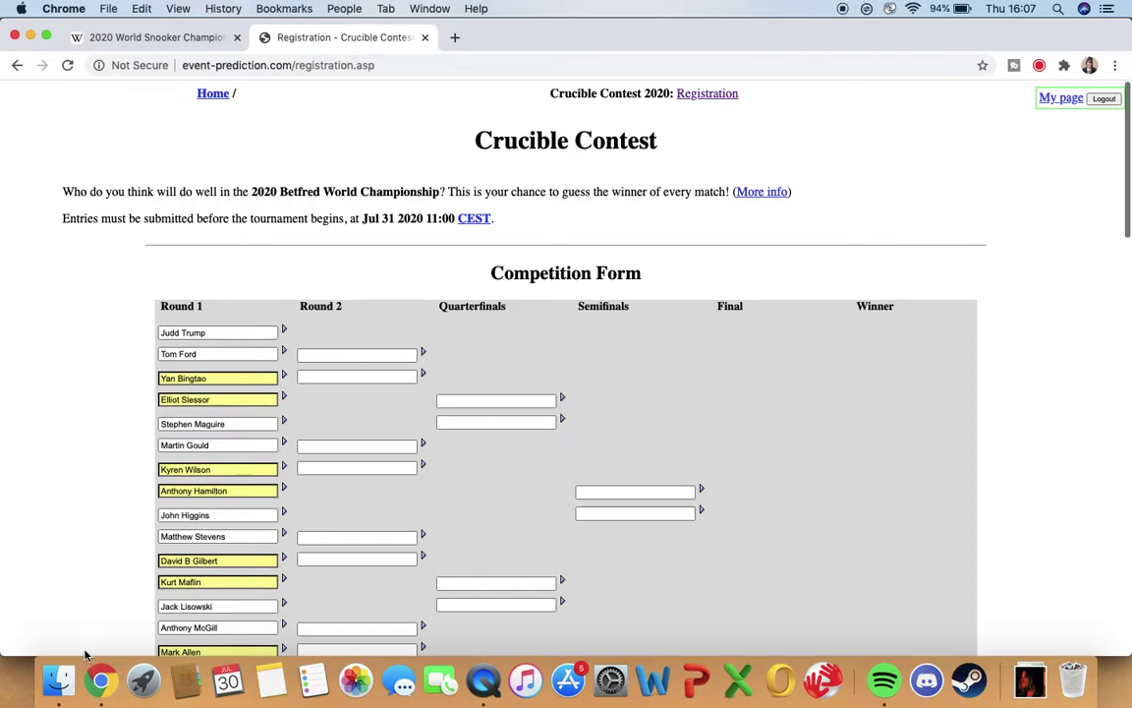
Bring up QuickTime Player's recording options and dismiss them without choosing anything
click(483, 680)
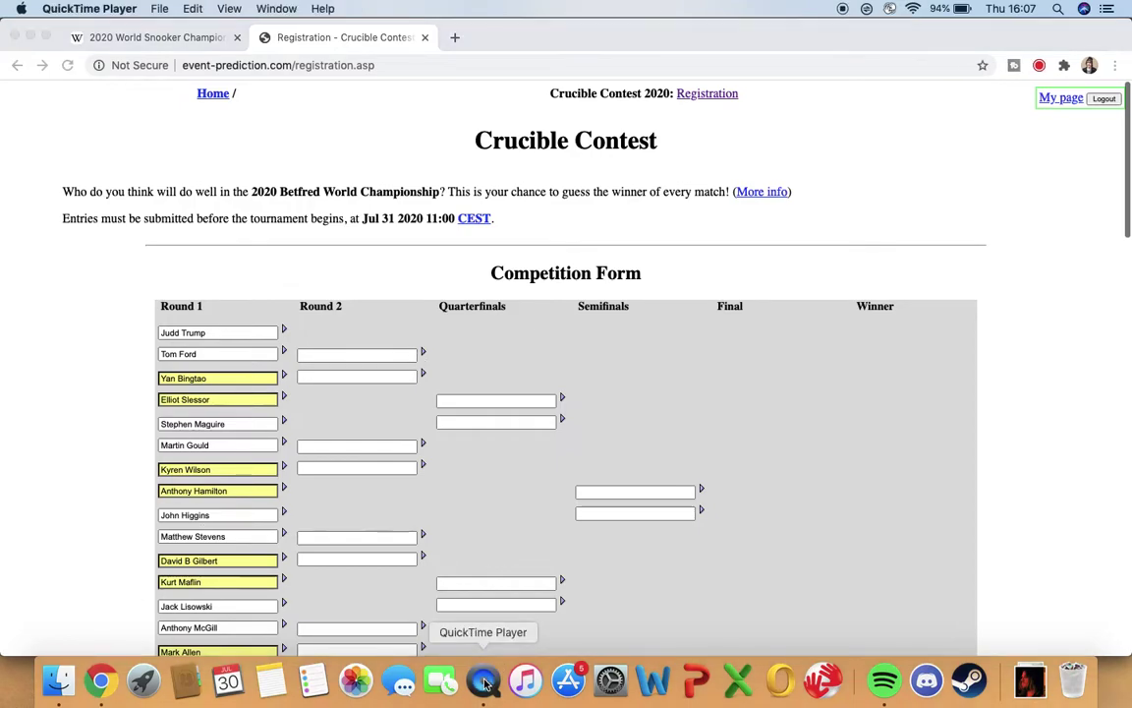
right_click(483, 681)
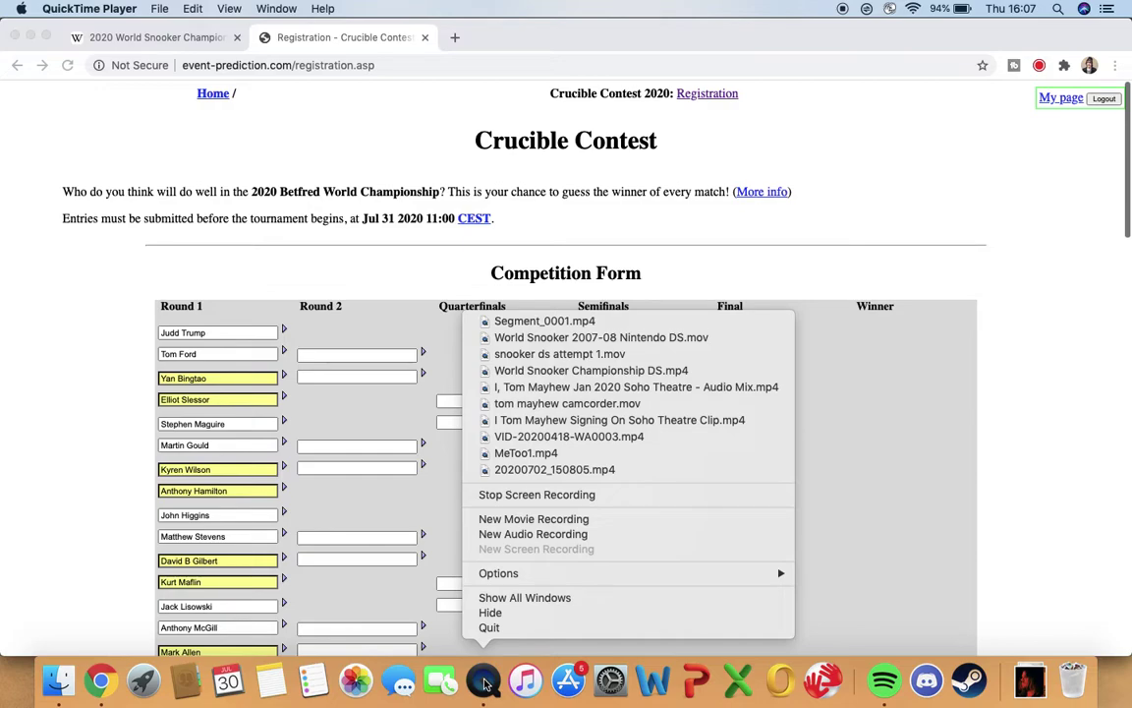
click(76, 442)
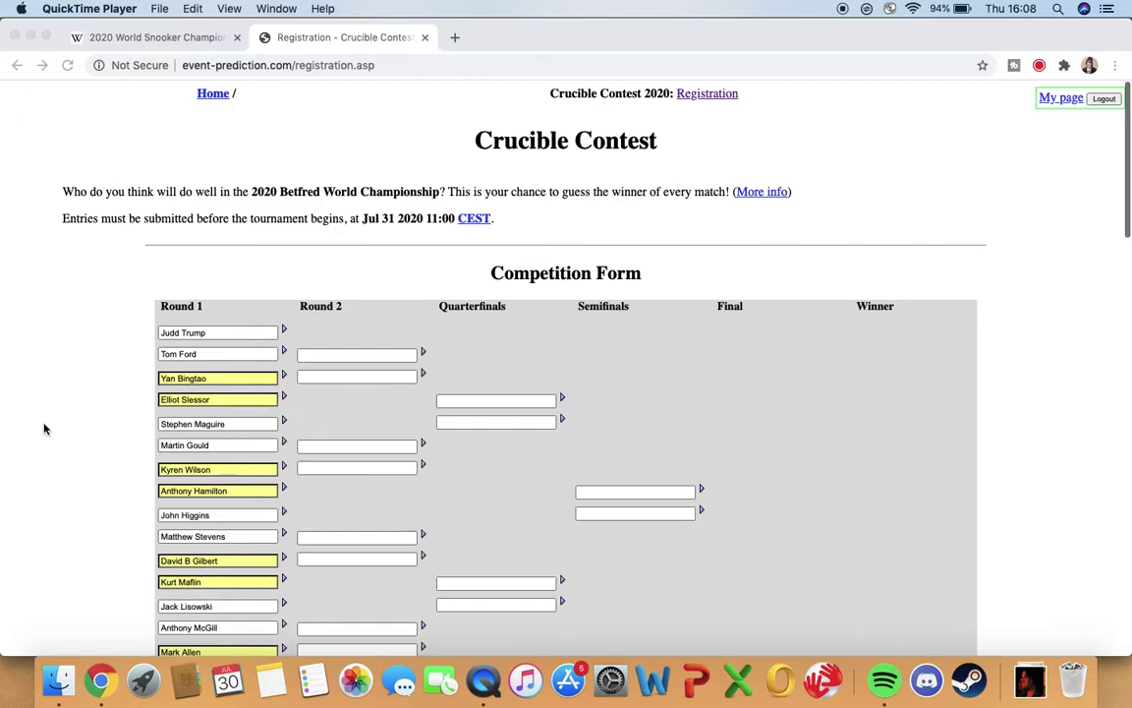
scroll(43, 428, down, 1)
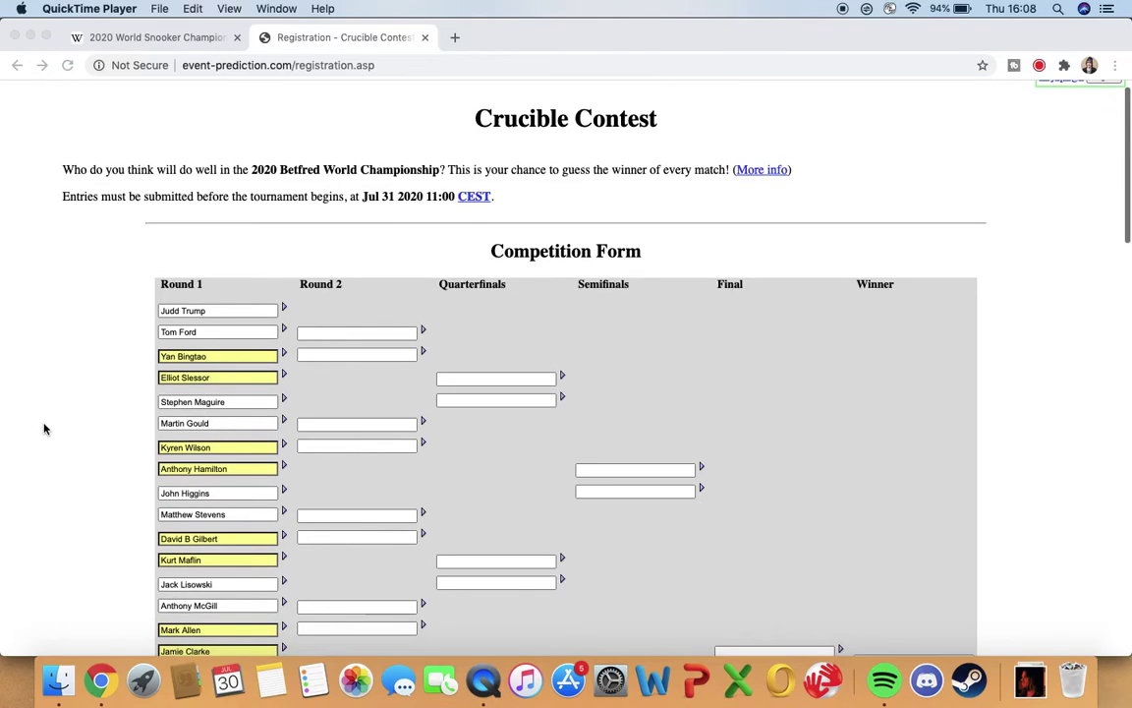
scroll(43, 429, up, 1)
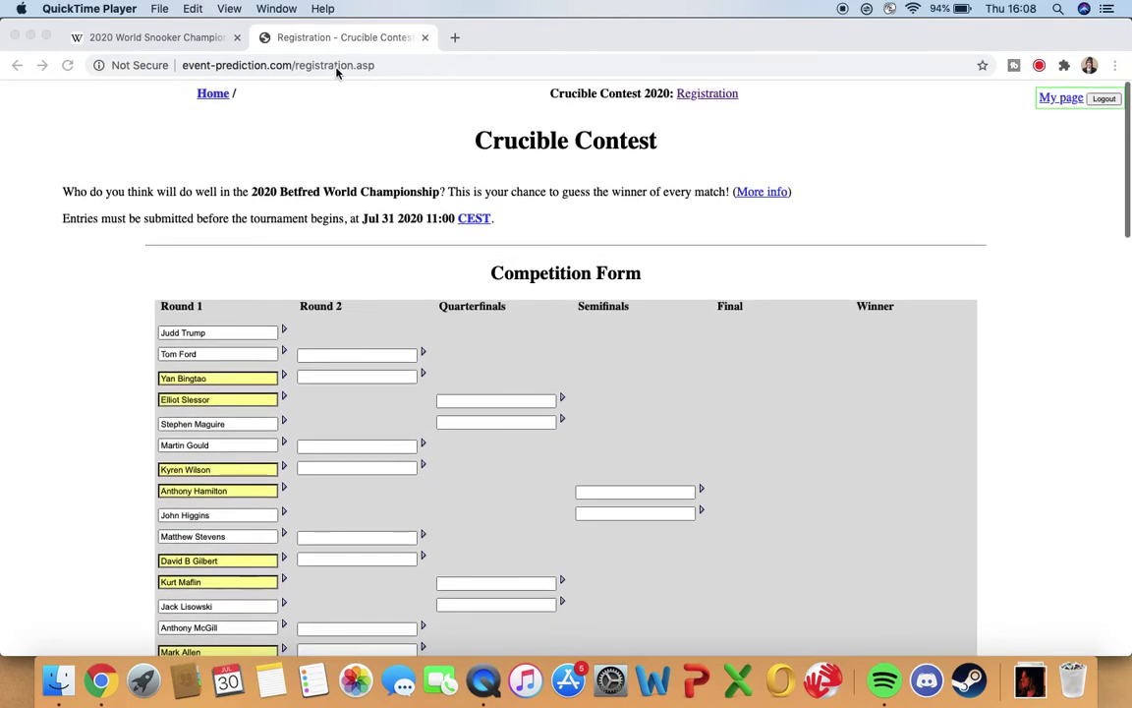
scroll(816, 248, down, 15)
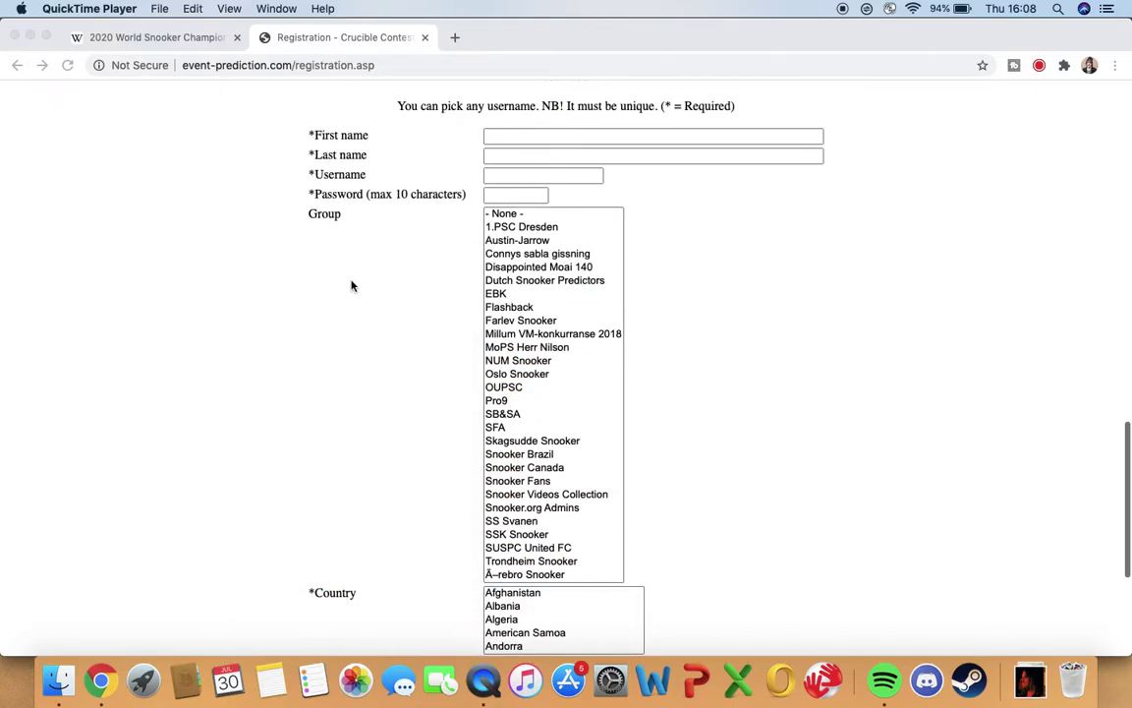
scroll(351, 285, down, 5)
scroll(352, 285, up, 15)
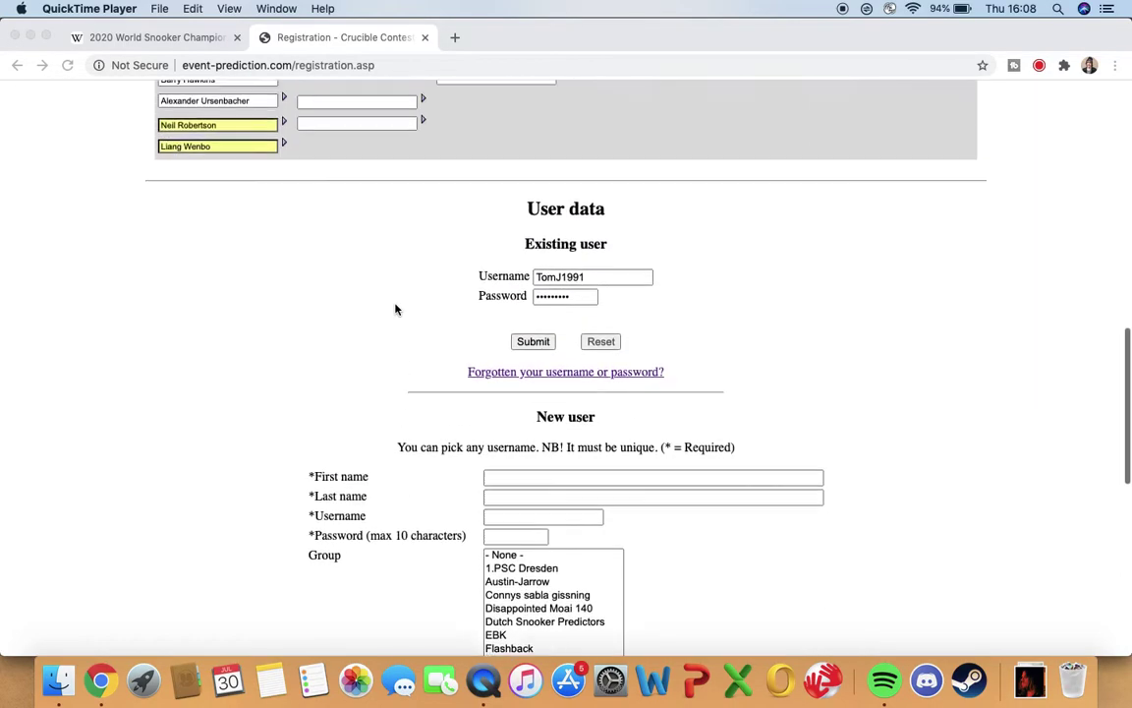
scroll(395, 310, up, 5)
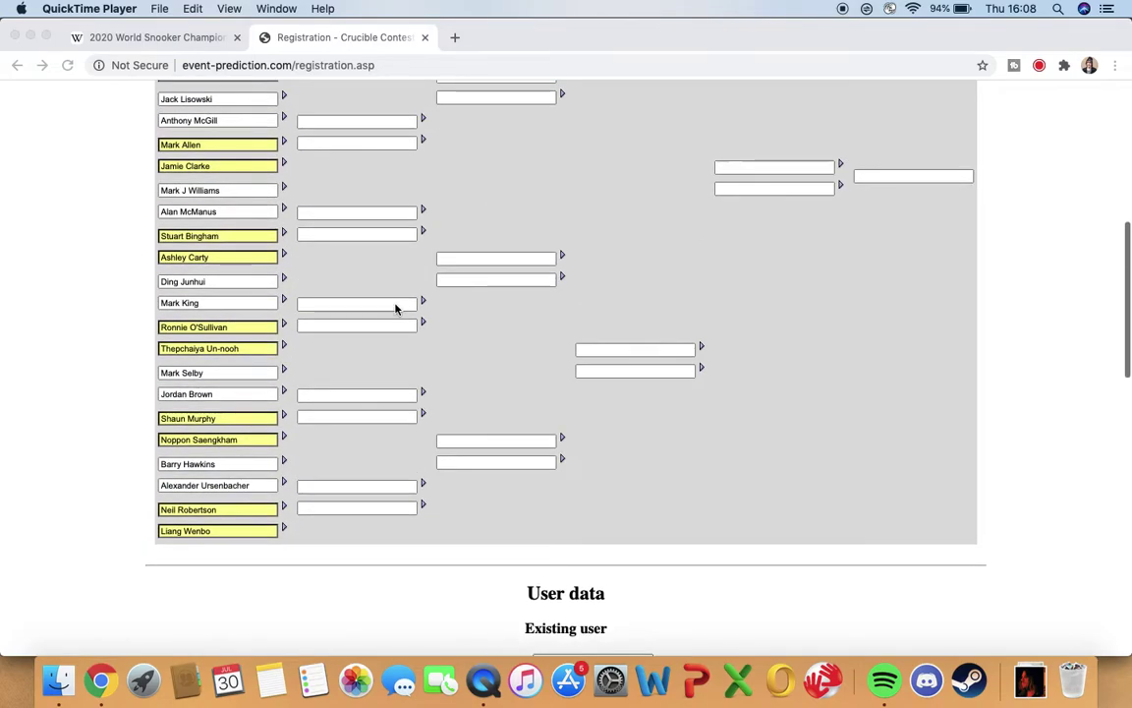
scroll(395, 309, up, 4)
scroll(395, 310, up, 4)
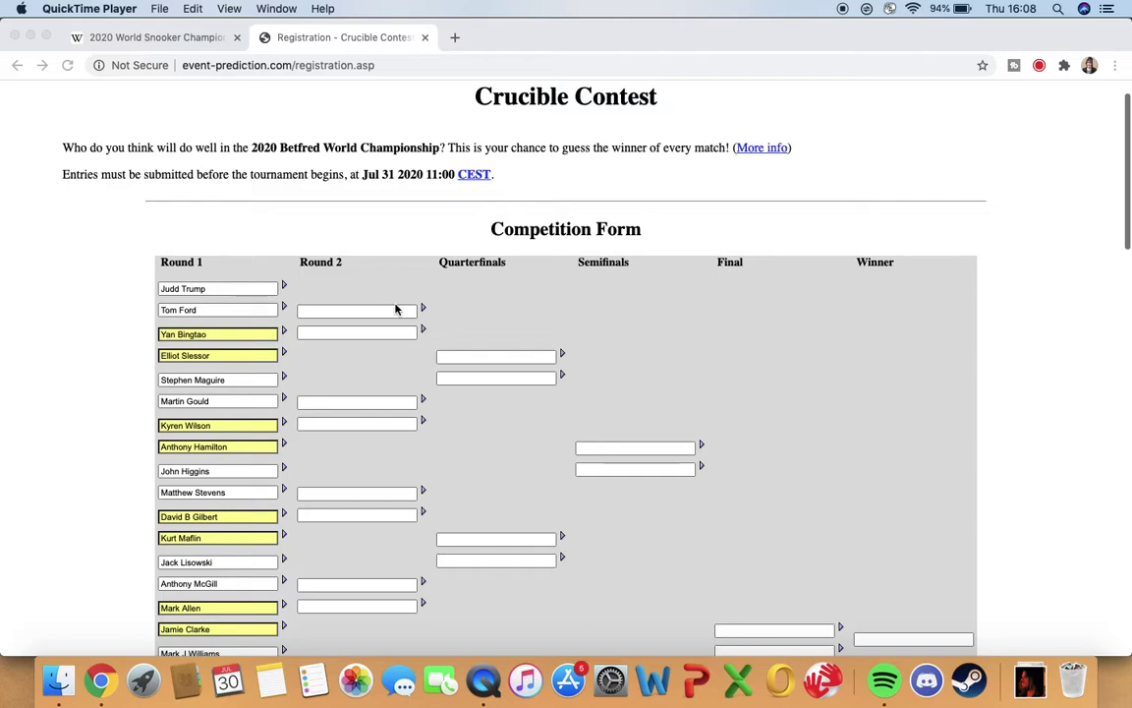
scroll(97, 219, down, 3)
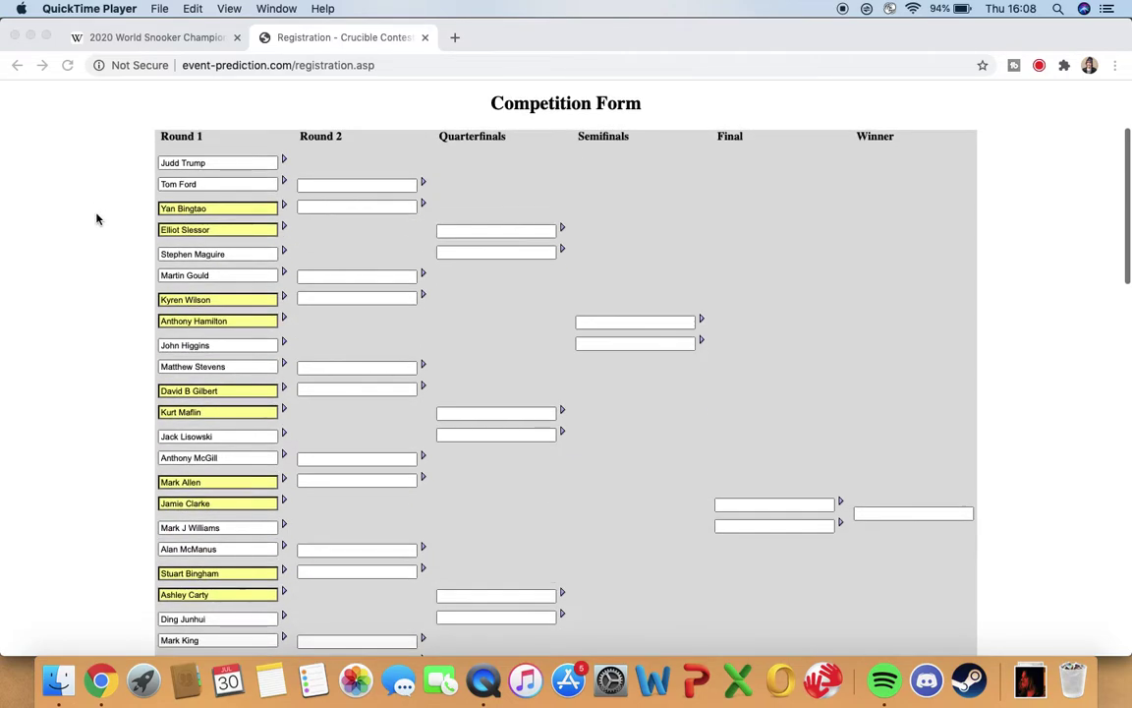
Back on the contest page, advance Kyren Wilson and Tom Ford into Round 2
click(312, 296)
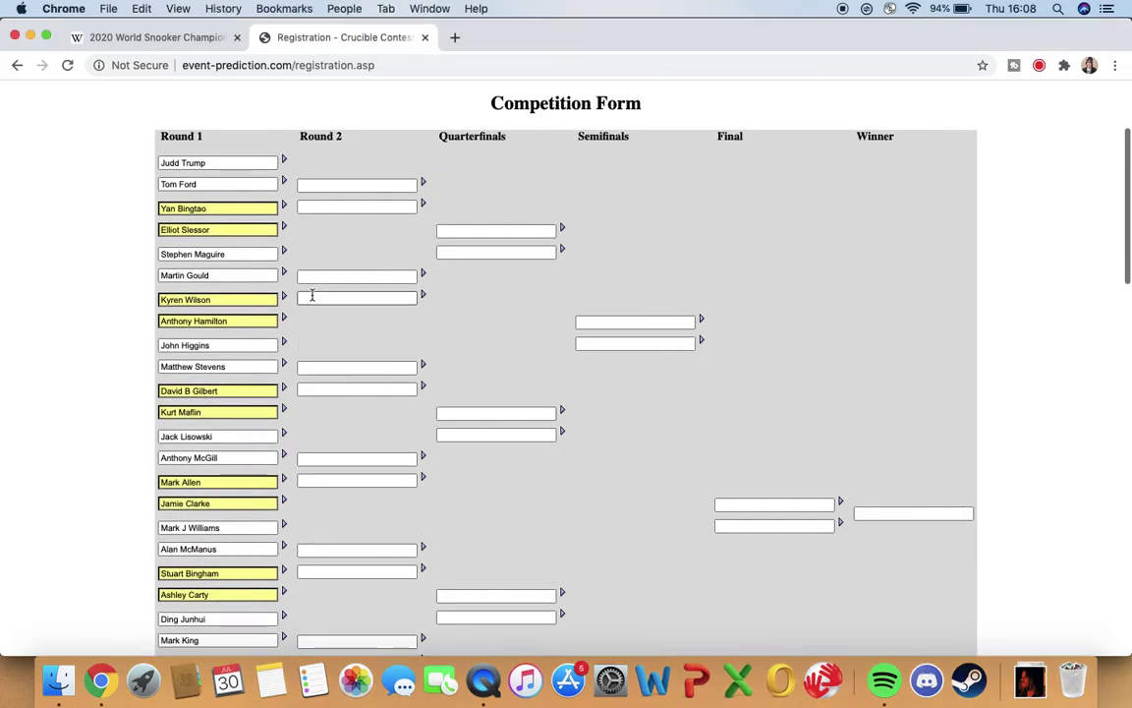
click(226, 304)
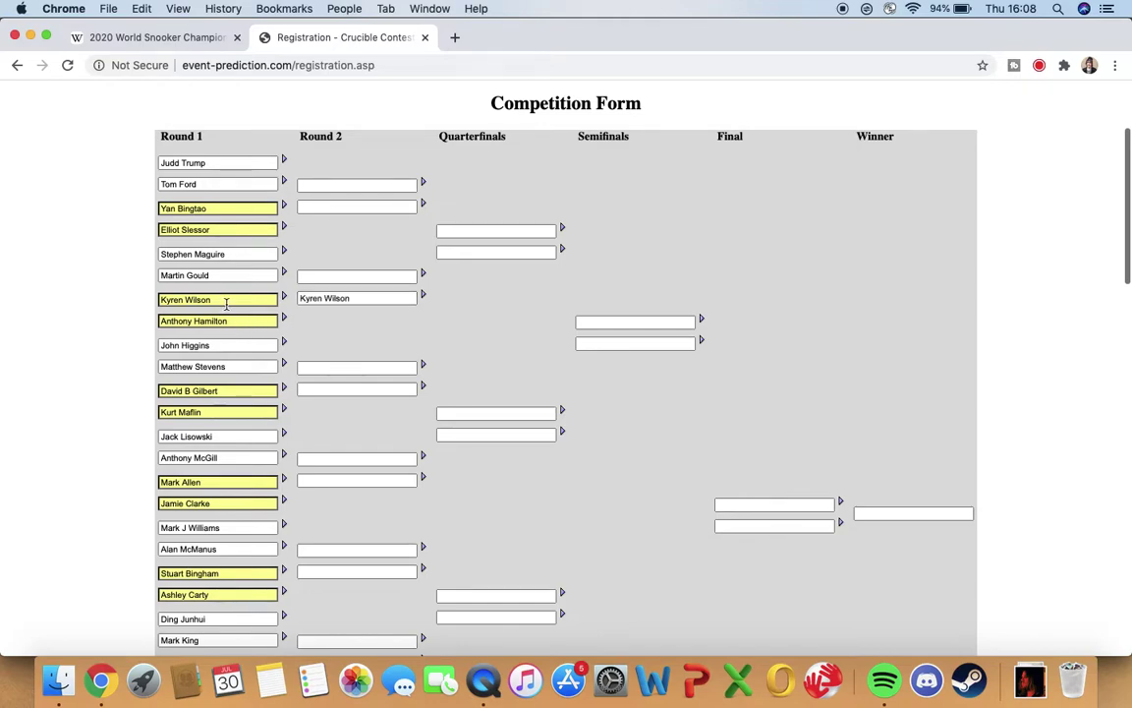
scroll(240, 317, up, 2)
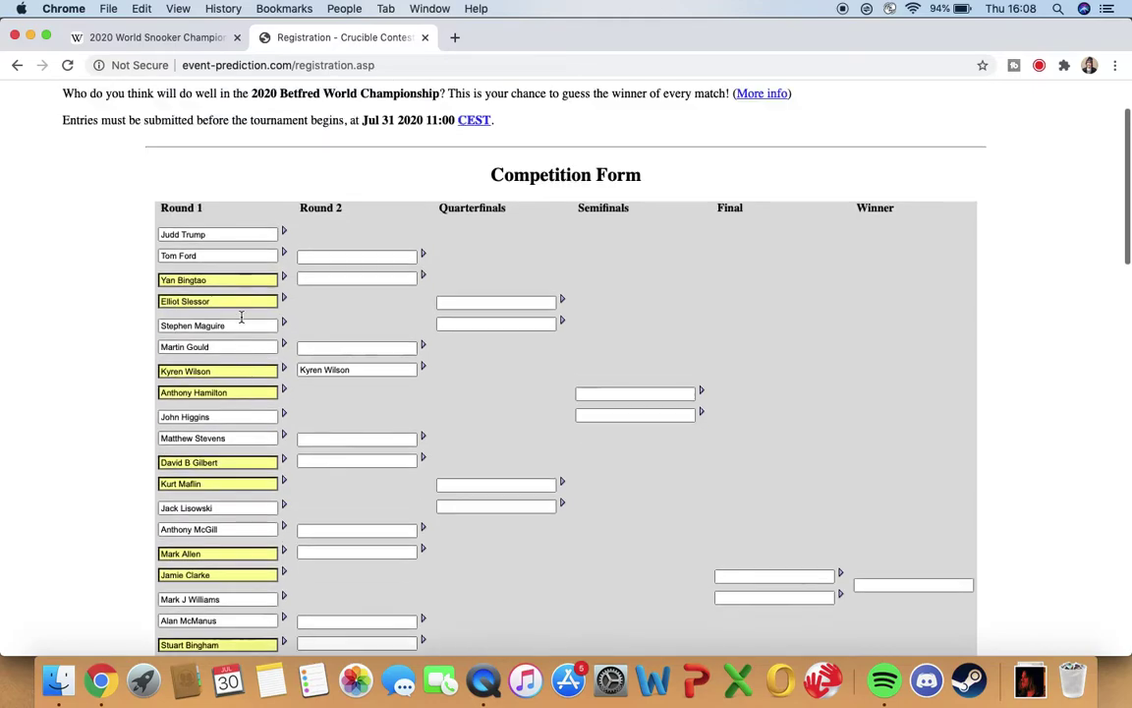
scroll(241, 316, up, 1)
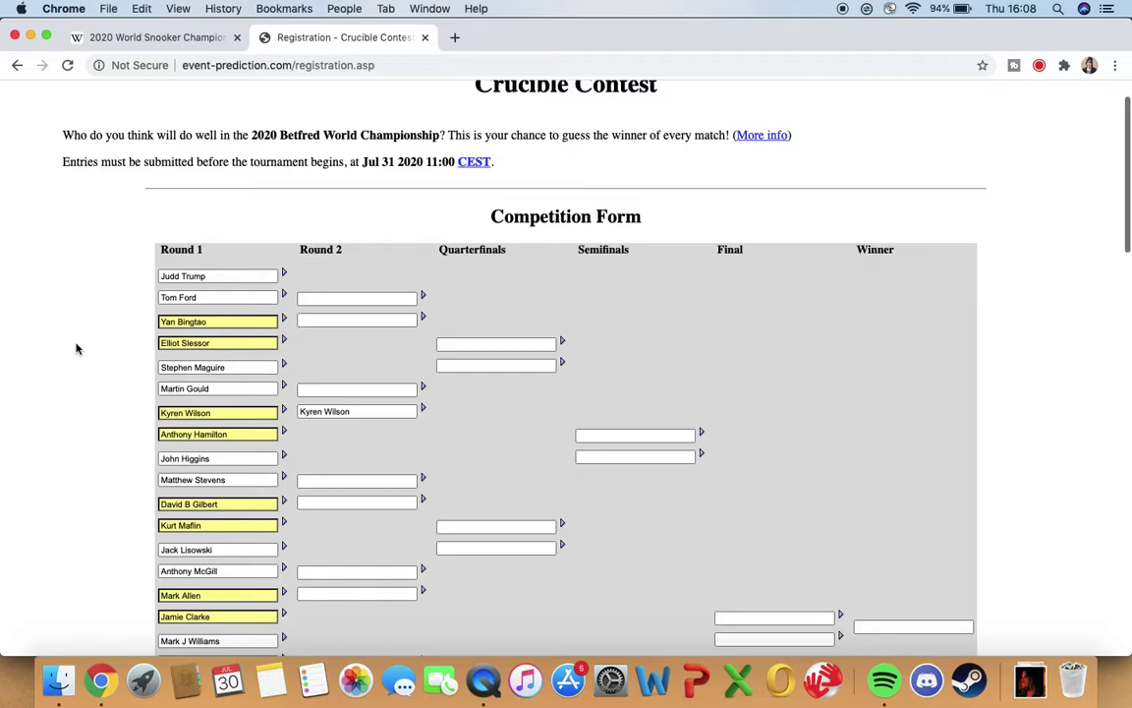
scroll(144, 207, down, 2)
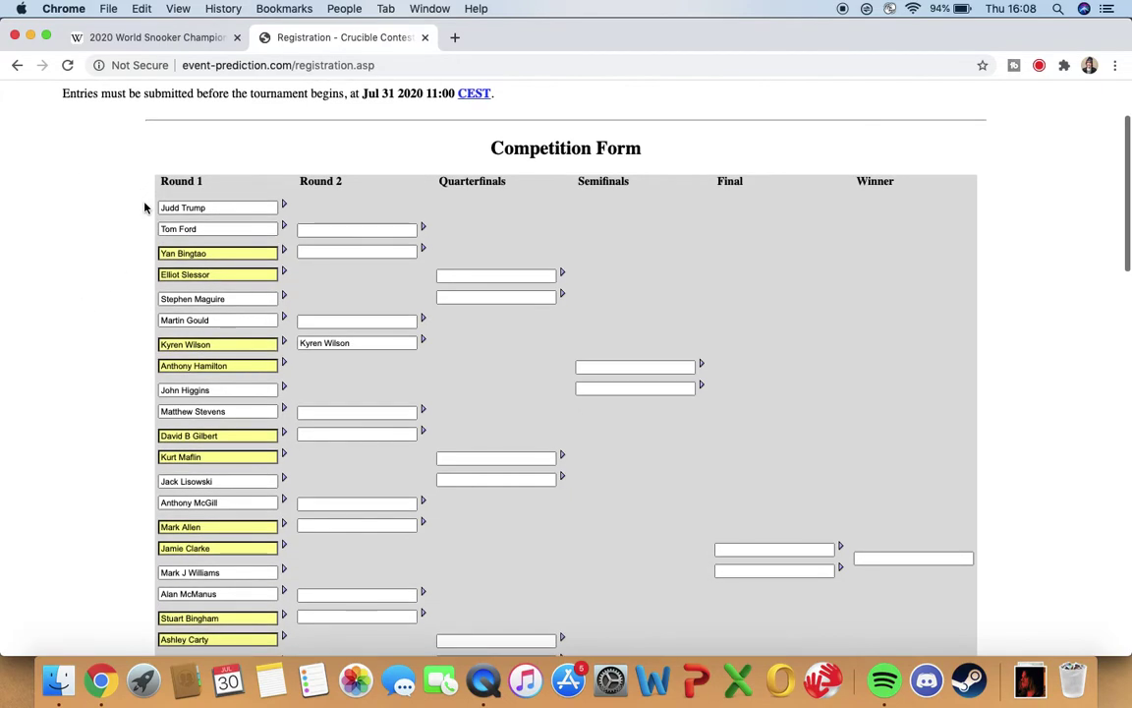
click(196, 228)
scroll(101, 214, down, 1)
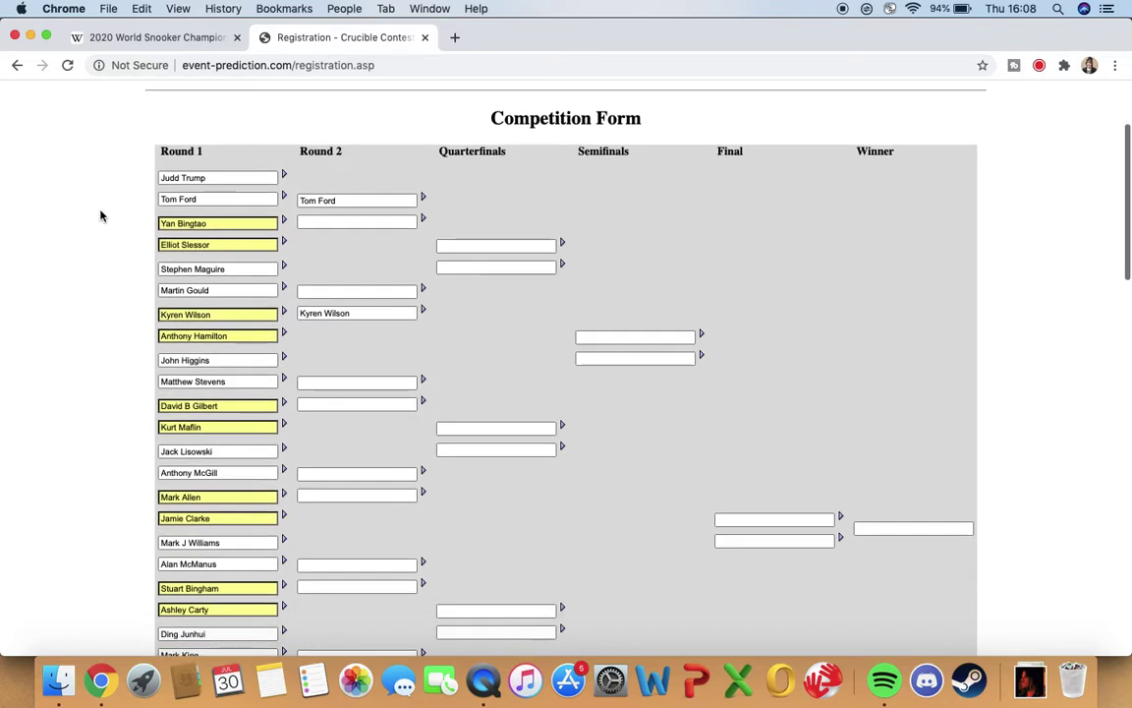
scroll(99, 209, down, 1)
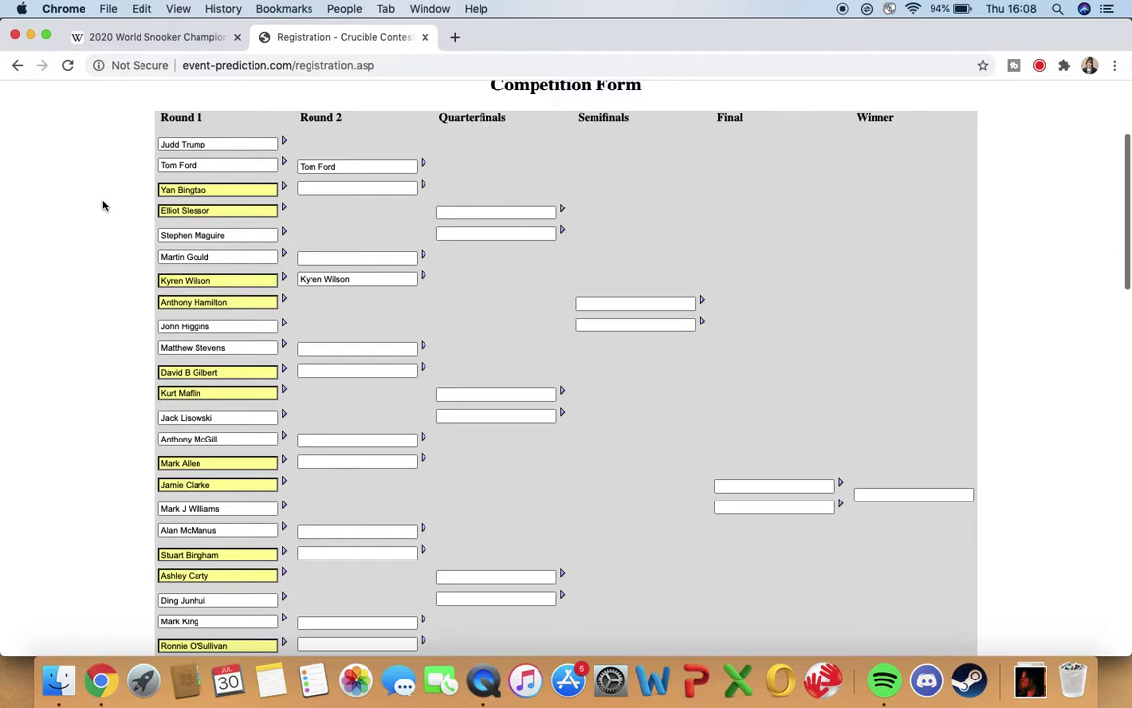
scroll(102, 205, down, 1)
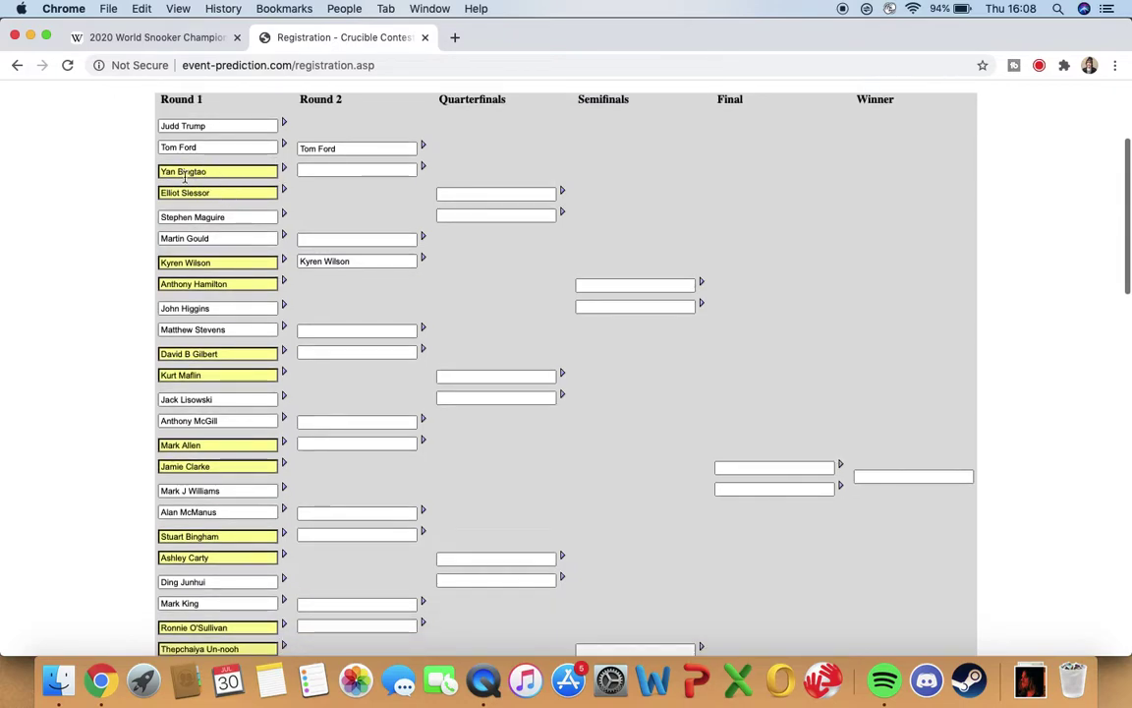
scroll(143, 177, up, 1)
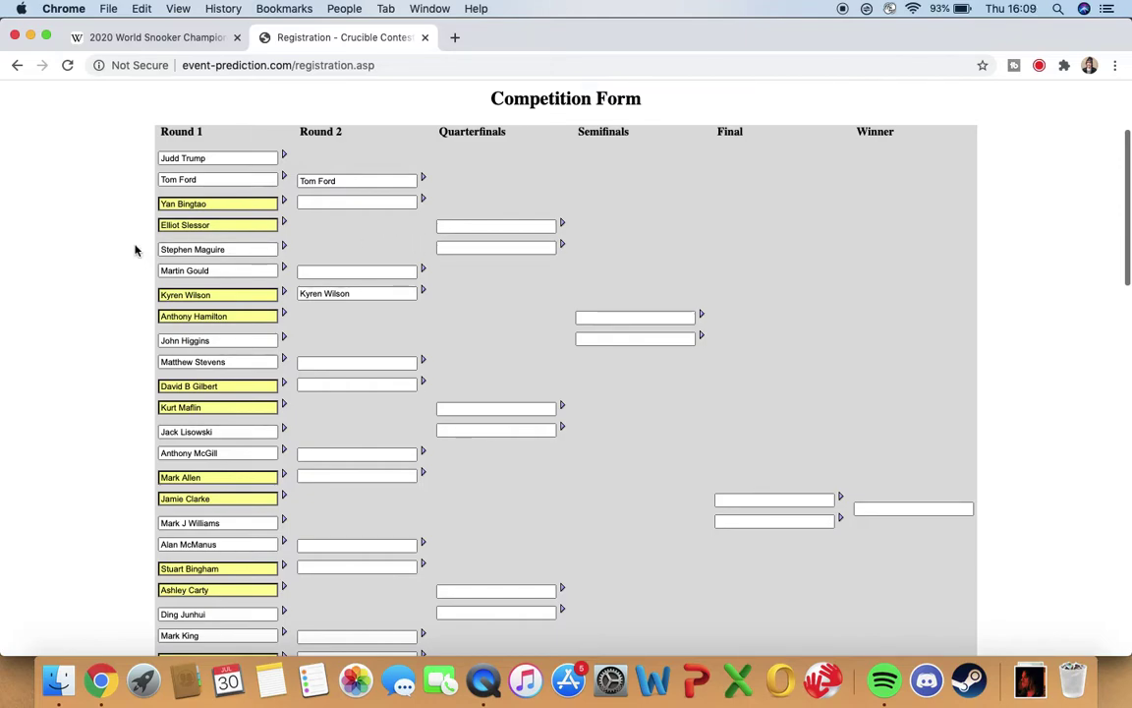
Advance Elliot Slessor, Stephen Maguire and Matthew Stevens into their Round 2 slots
click(161, 224)
scroll(101, 228, up, 1)
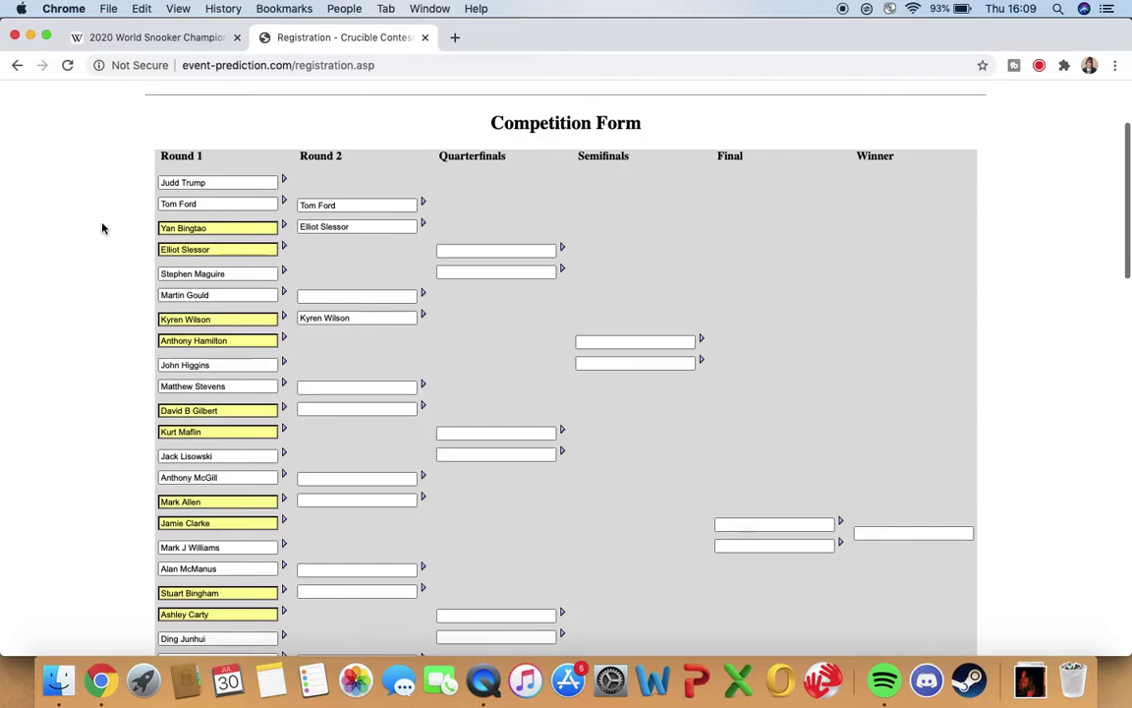
scroll(101, 228, down, 1)
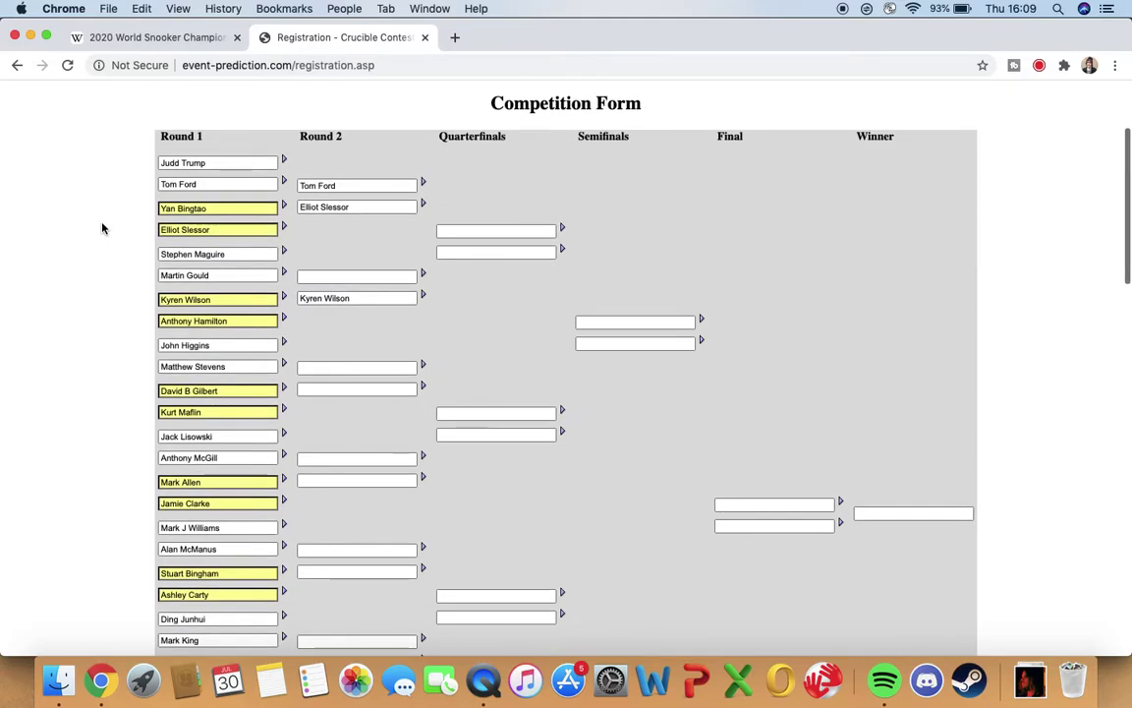
scroll(101, 228, down, 2)
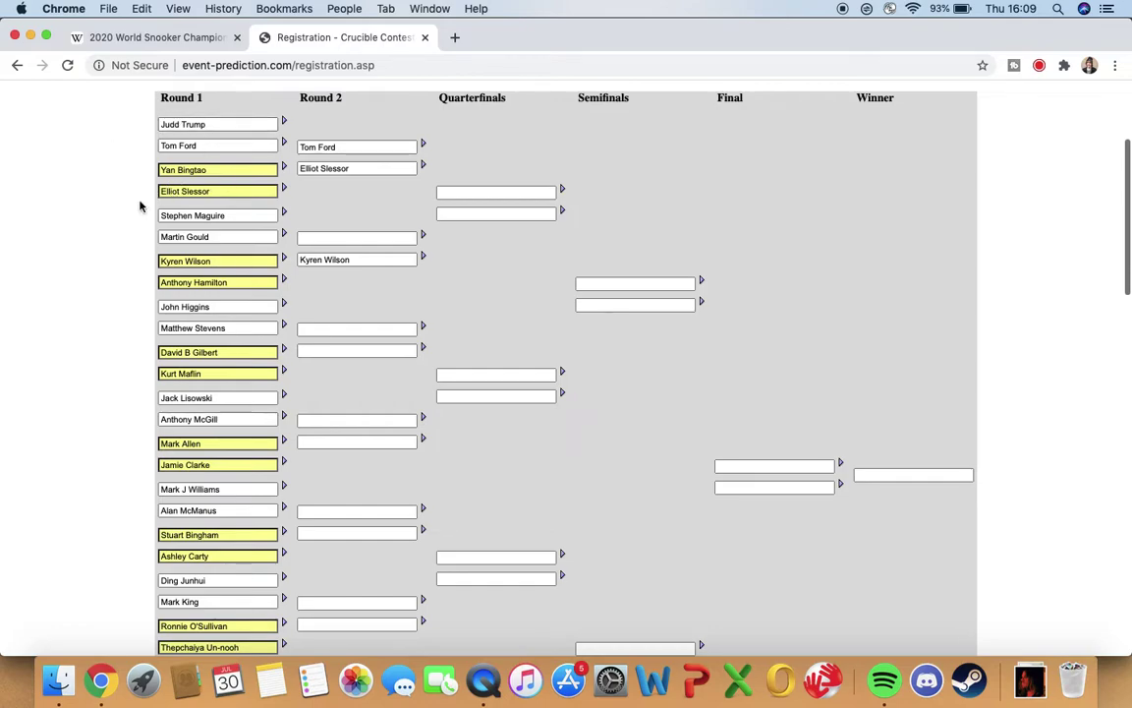
scroll(140, 206, down, 1)
scroll(139, 206, down, 2)
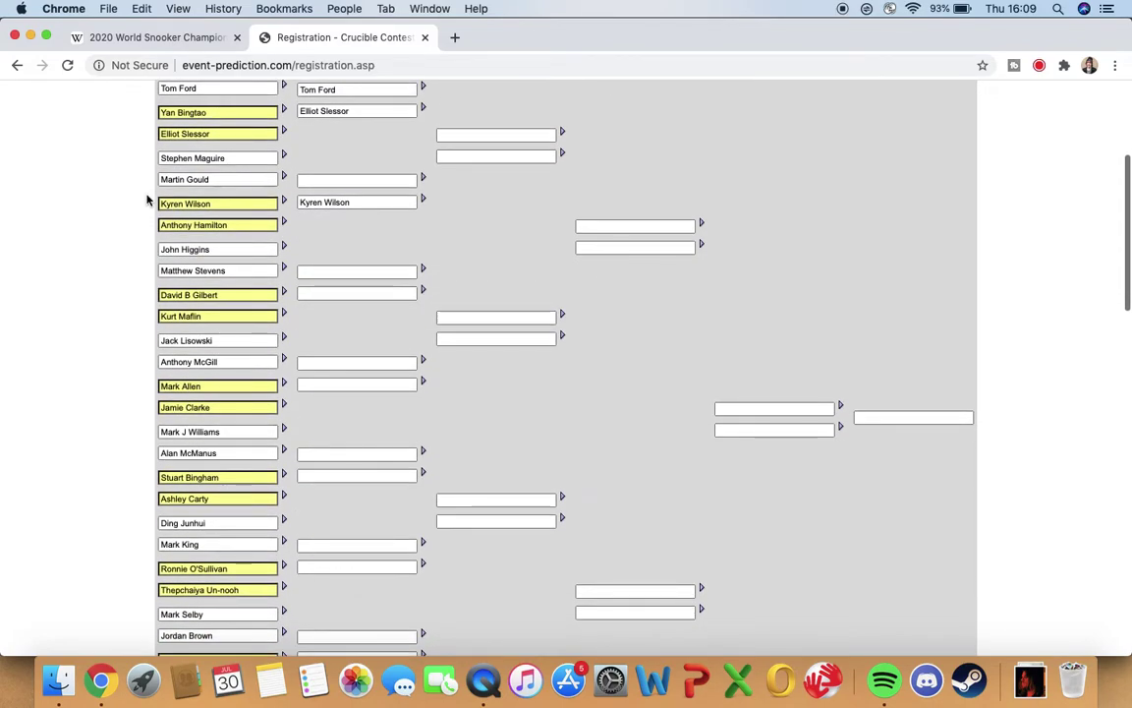
scroll(142, 187, up, 1)
click(267, 164)
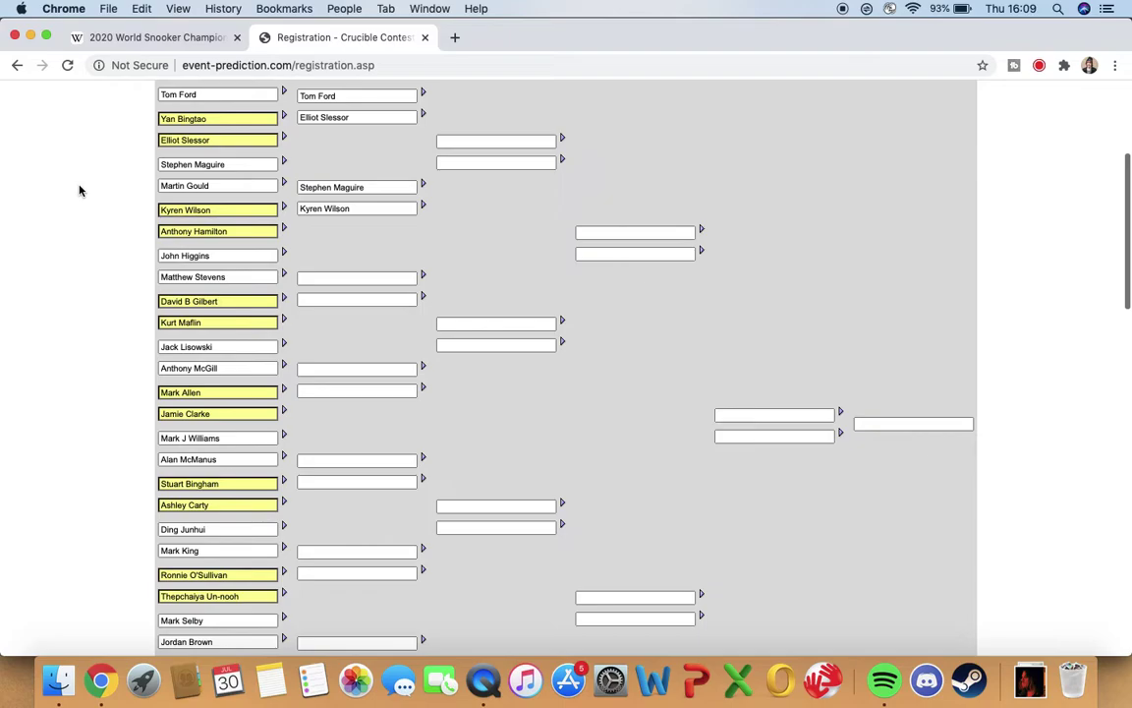
scroll(79, 191, up, 3)
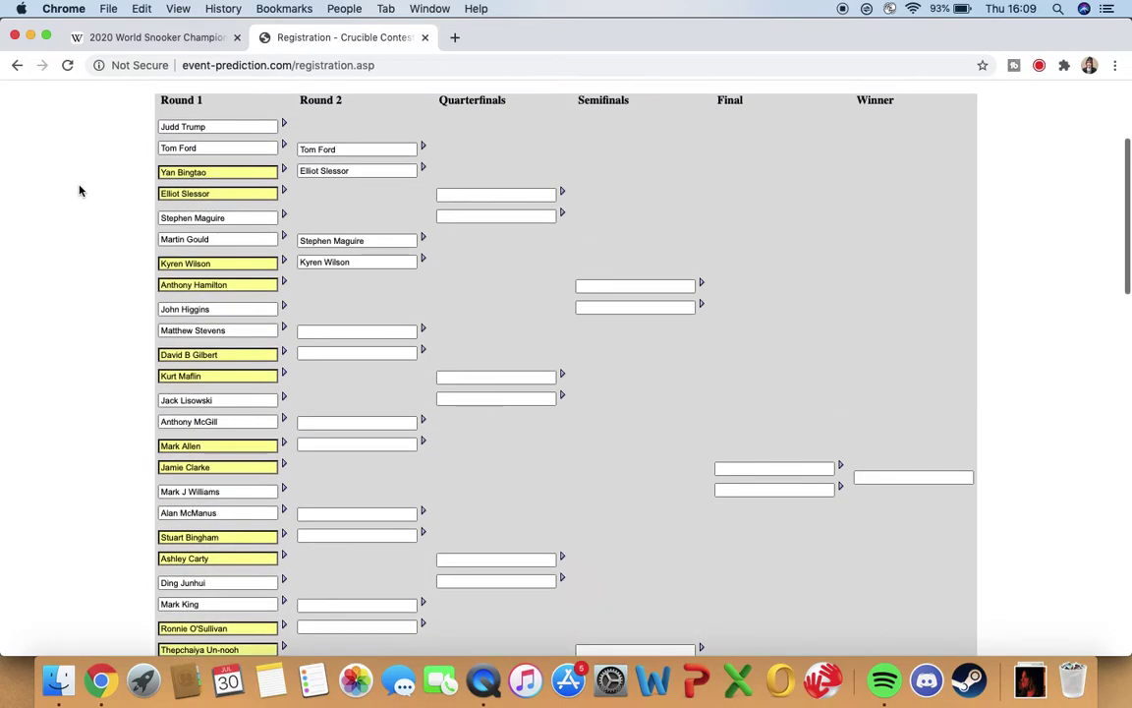
scroll(80, 190, down, 6)
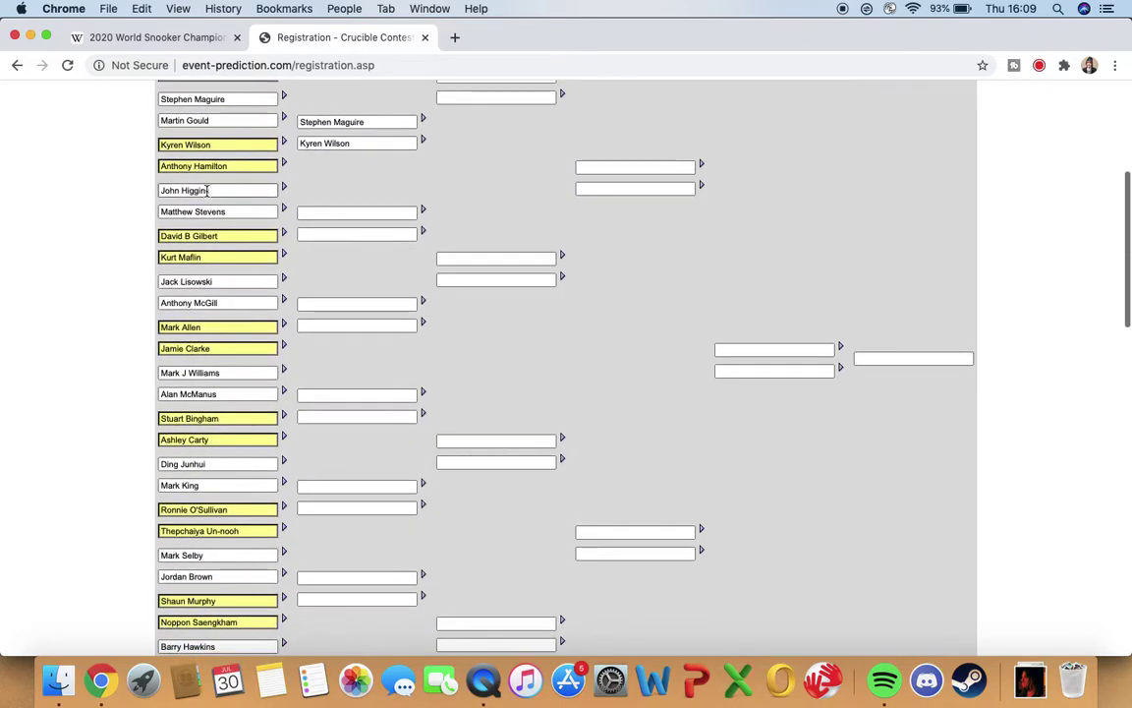
scroll(267, 185, down, 1)
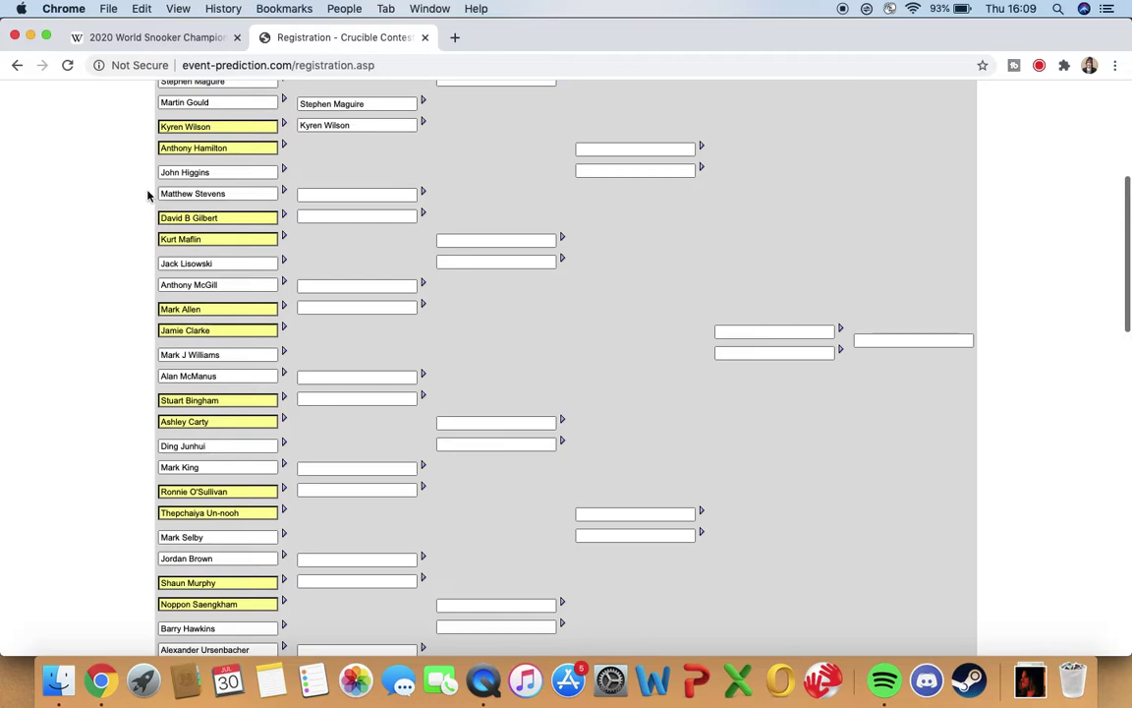
click(196, 193)
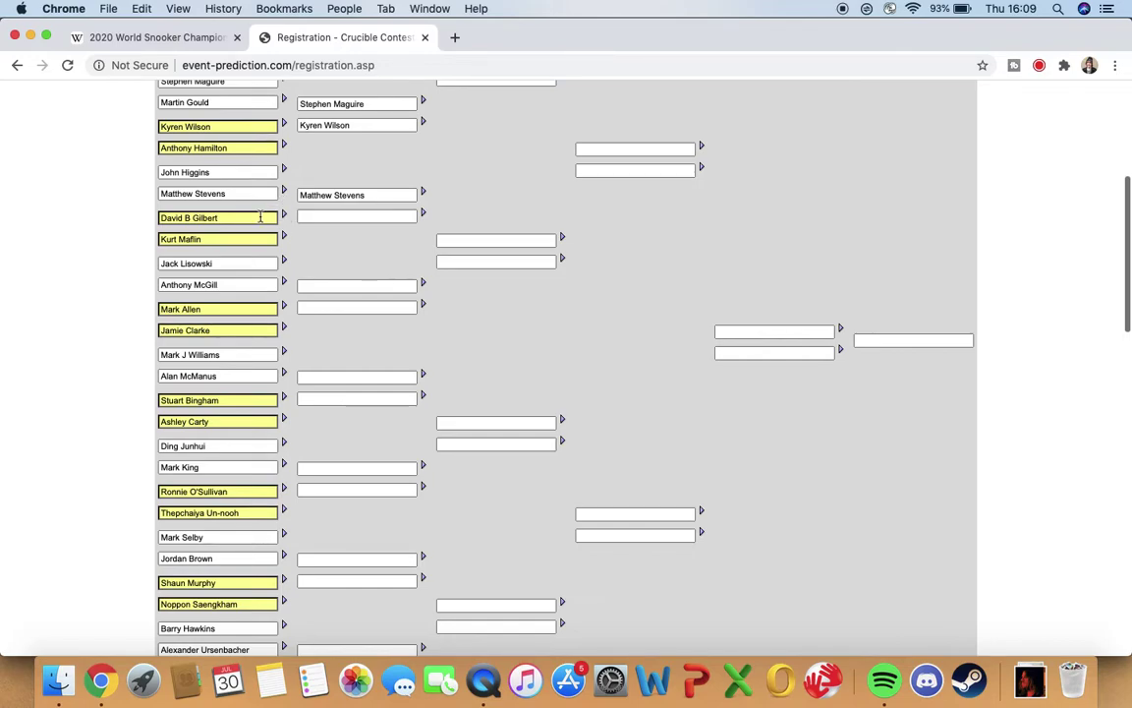
Advance David B Gilbert and Anthony McGill into Round 2
click(261, 215)
scroll(145, 217, down, 3)
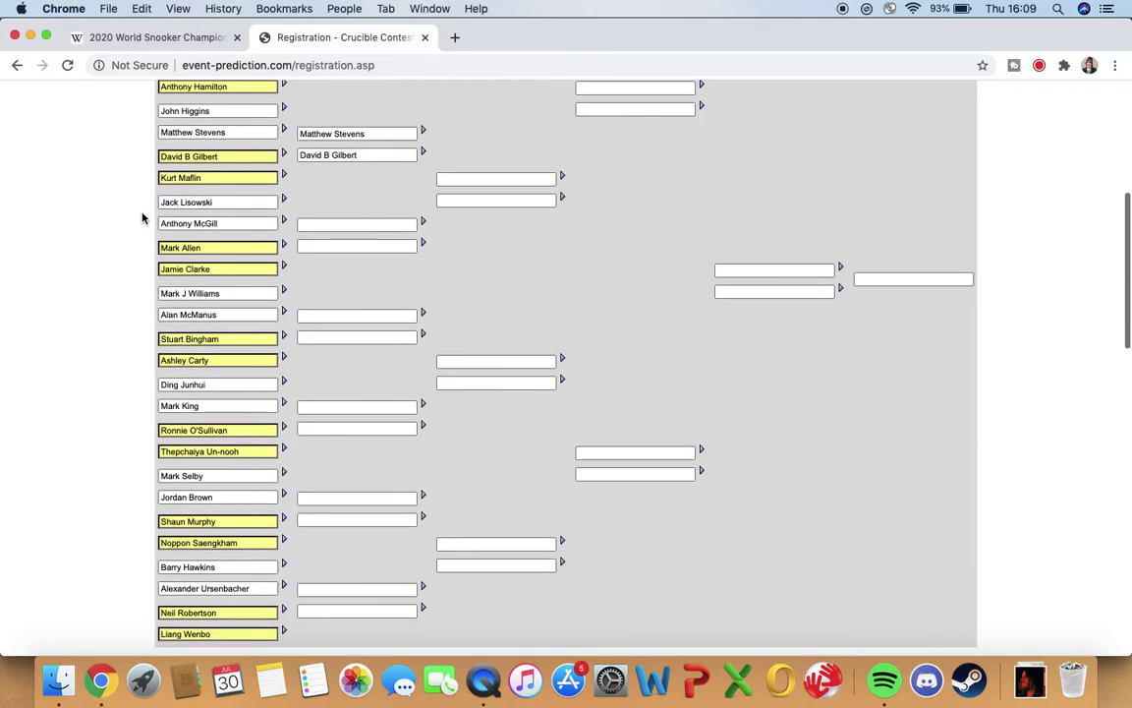
scroll(122, 187, up, 5)
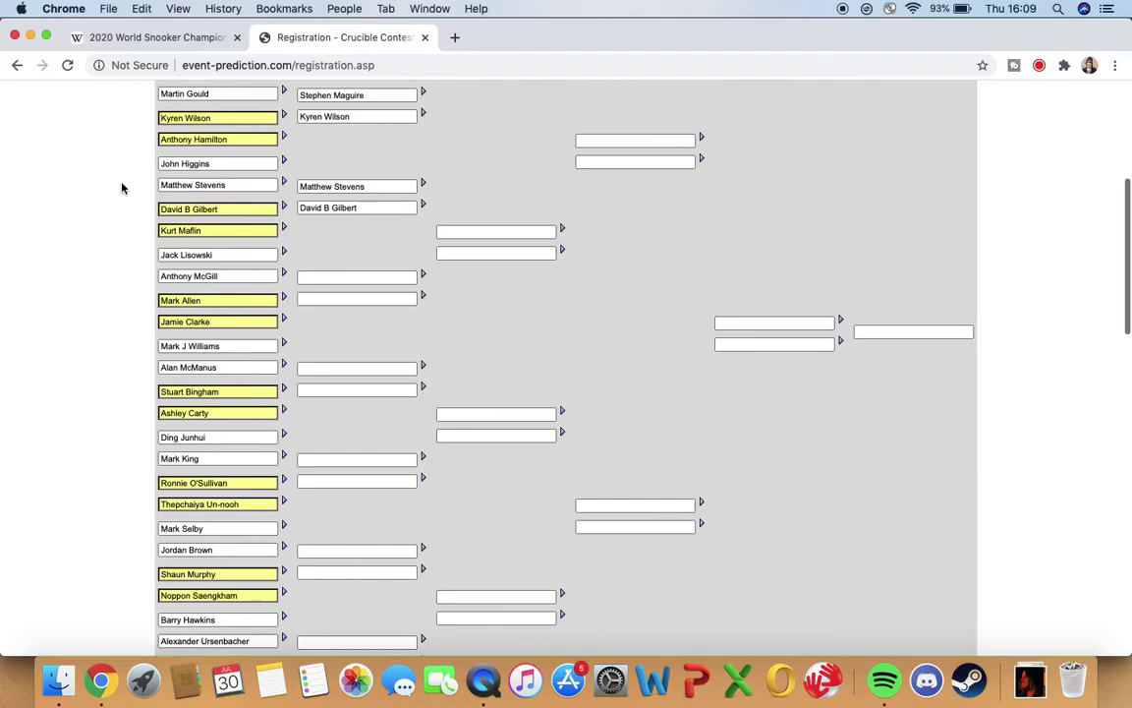
scroll(119, 184, up, 1)
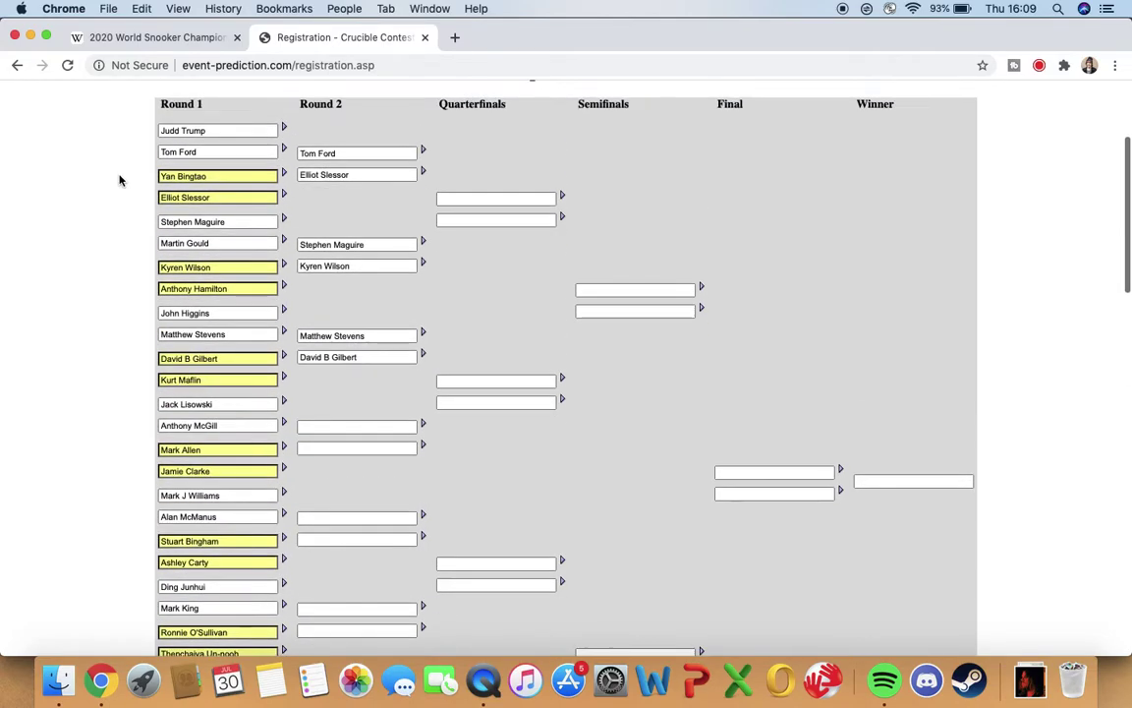
scroll(119, 180, down, 5)
scroll(118, 180, down, 3)
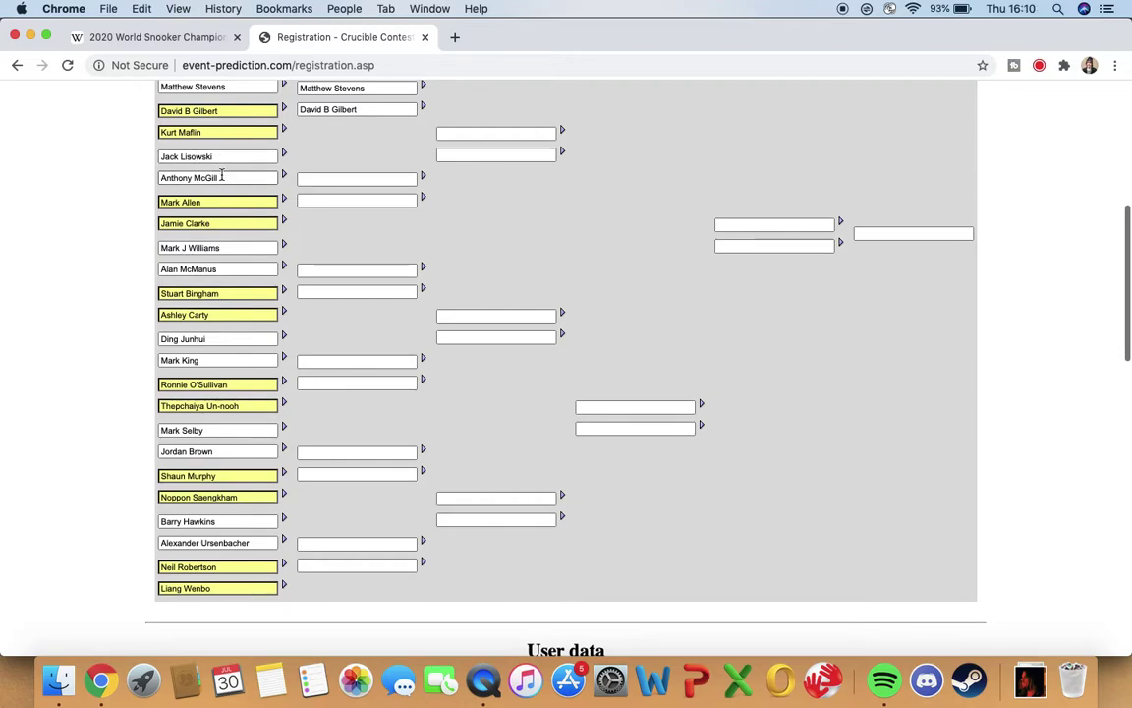
click(225, 177)
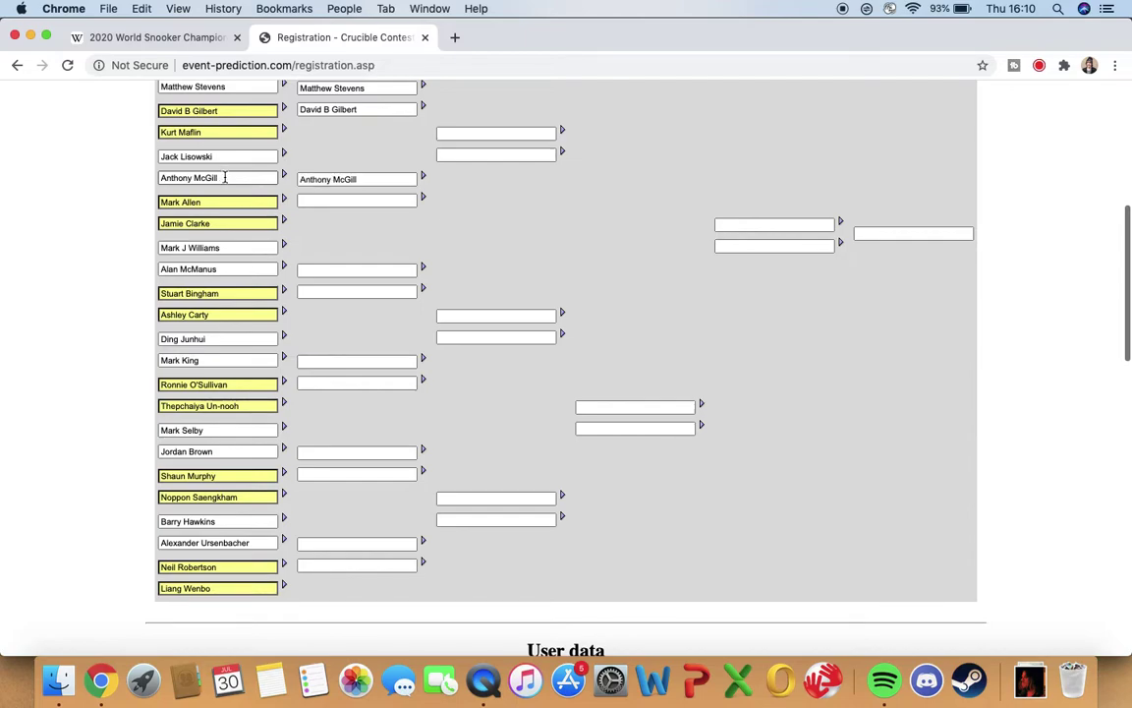
Advance Mark Allen and Mark J Williams into Round 2
scroll(225, 177, down, 2)
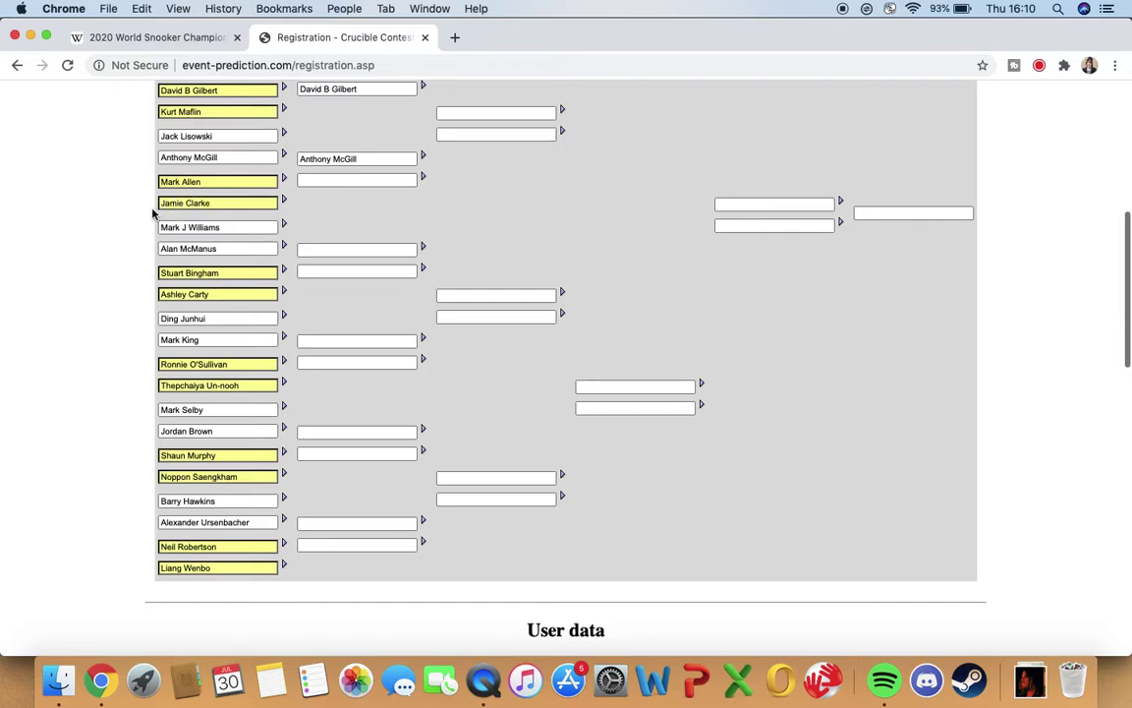
click(161, 181)
scroll(86, 175, down, 1)
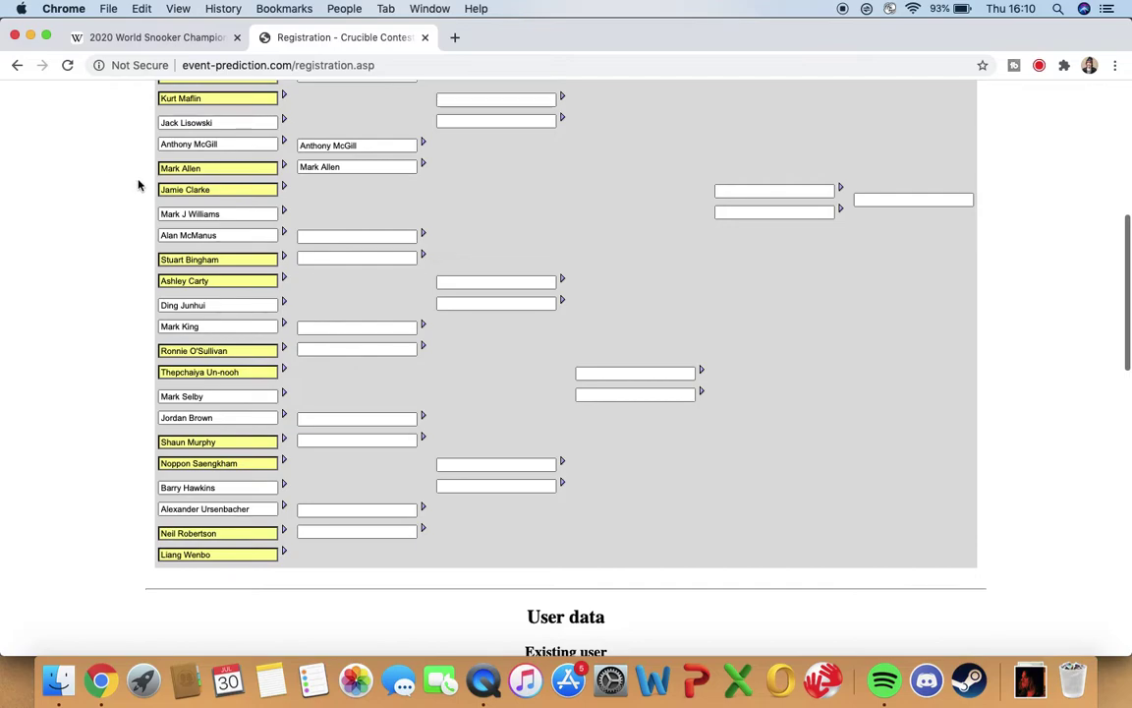
scroll(137, 184, down, 3)
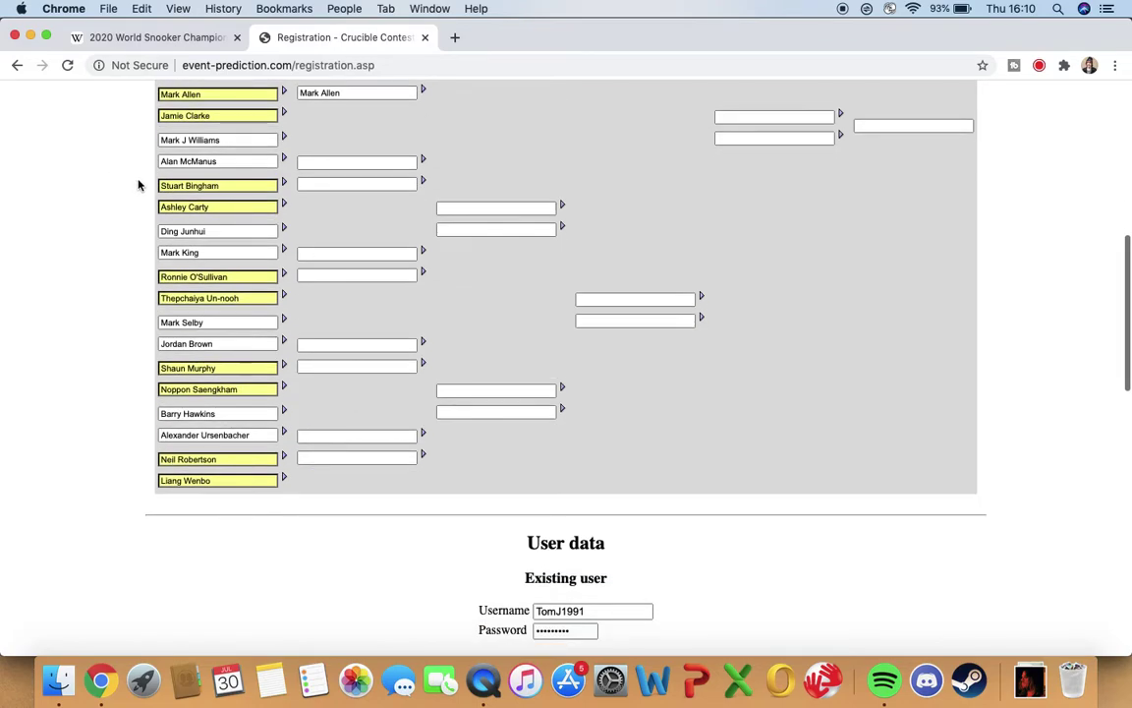
scroll(137, 185, up, 1)
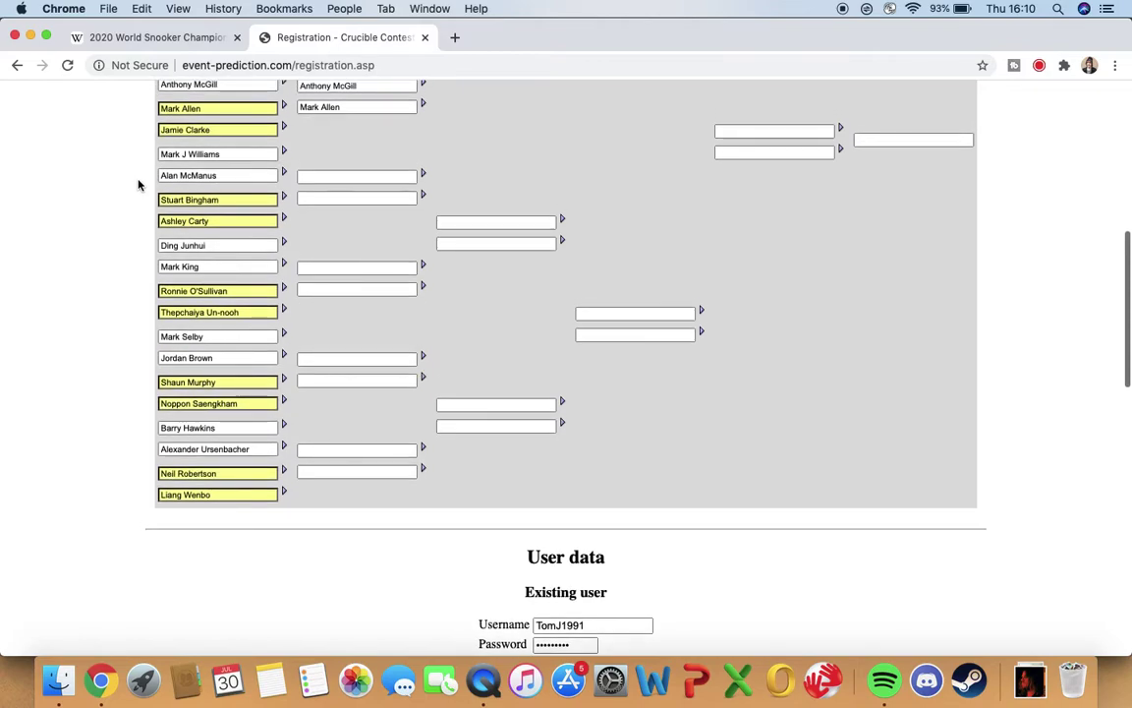
scroll(138, 185, up, 1)
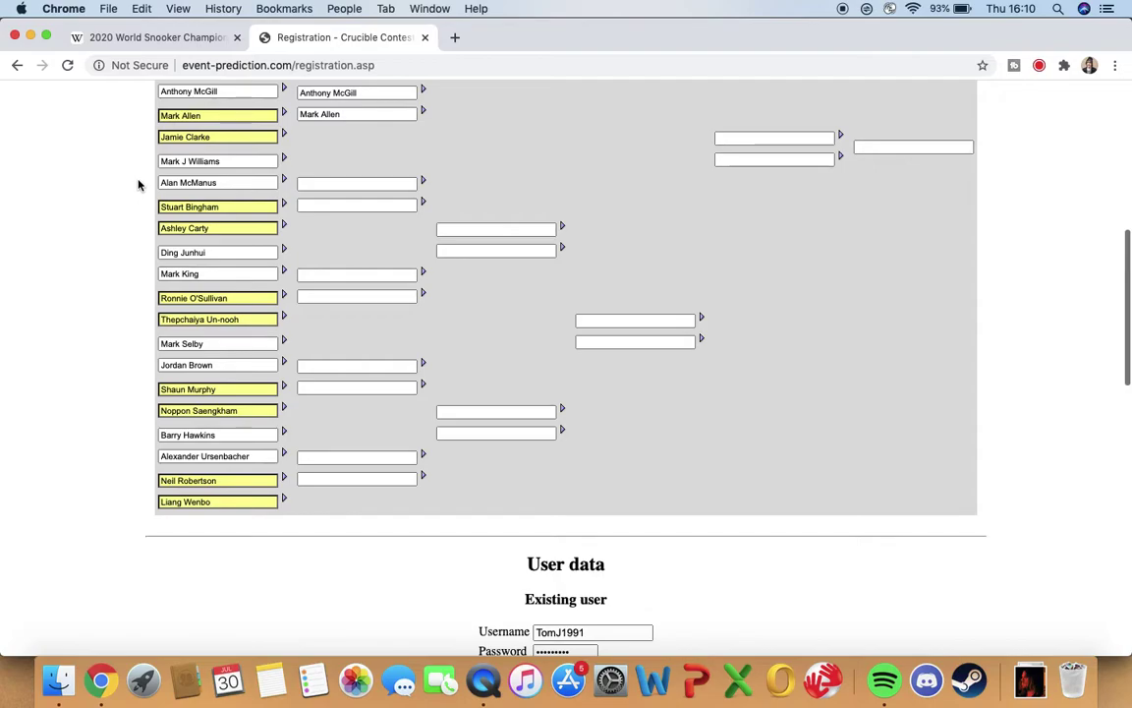
scroll(138, 184, up, 1)
scroll(138, 185, up, 2)
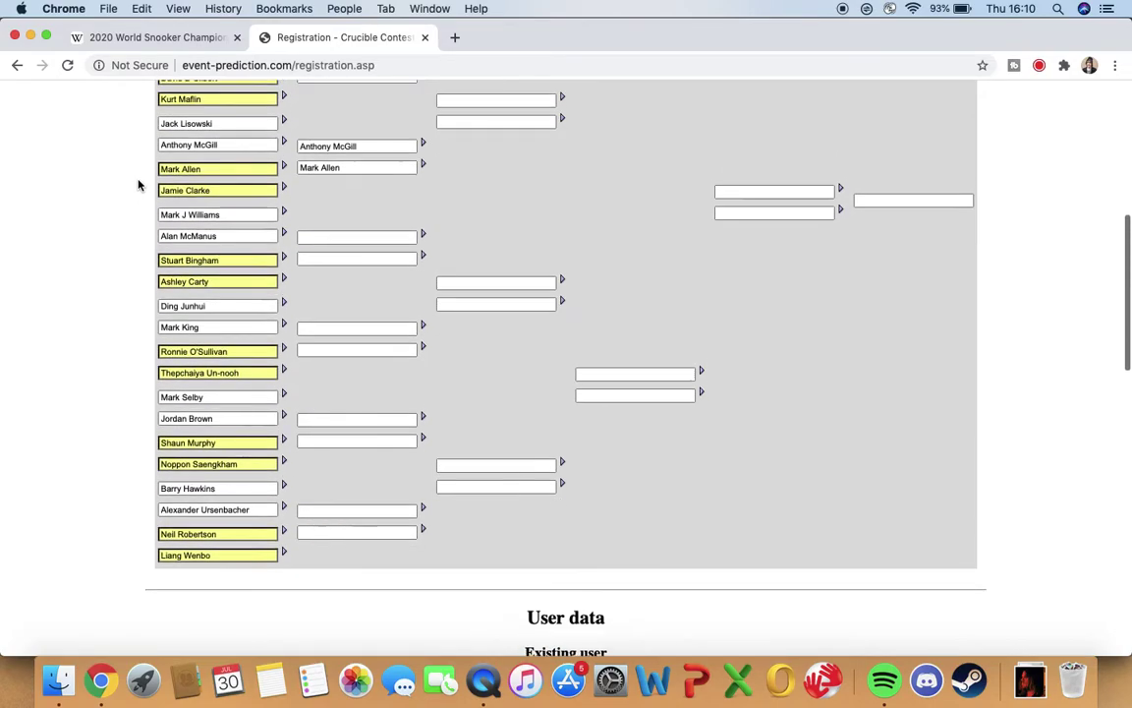
scroll(138, 185, down, 2)
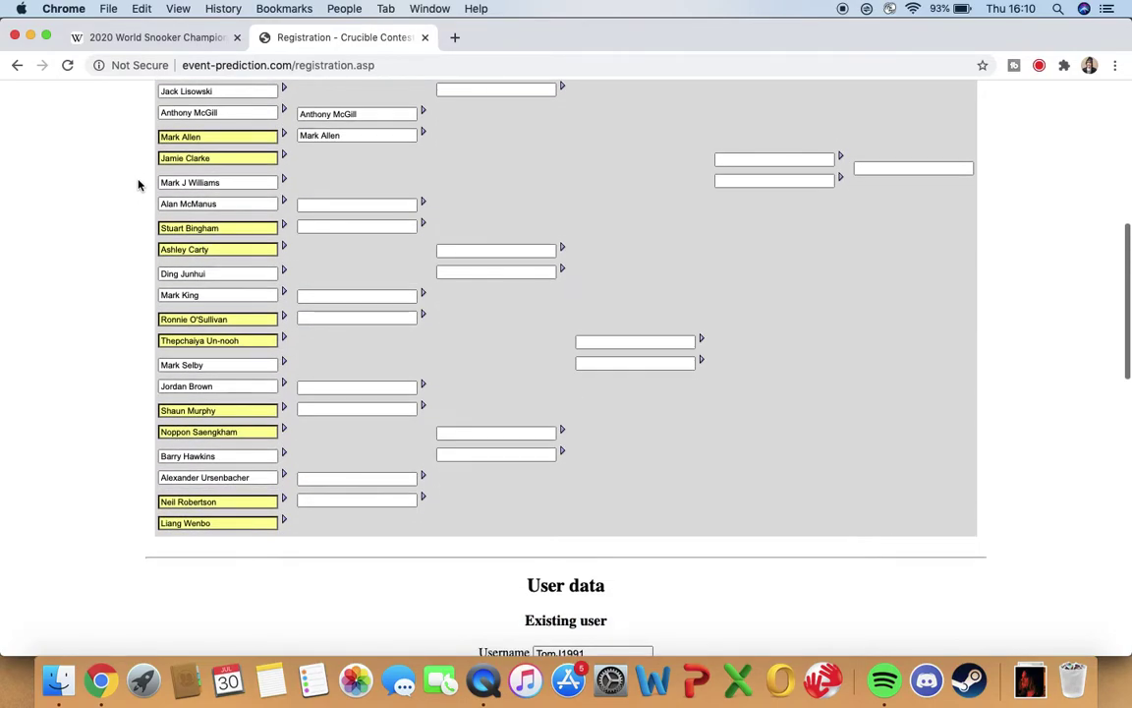
scroll(137, 185, up, 1)
scroll(125, 204, up, 1)
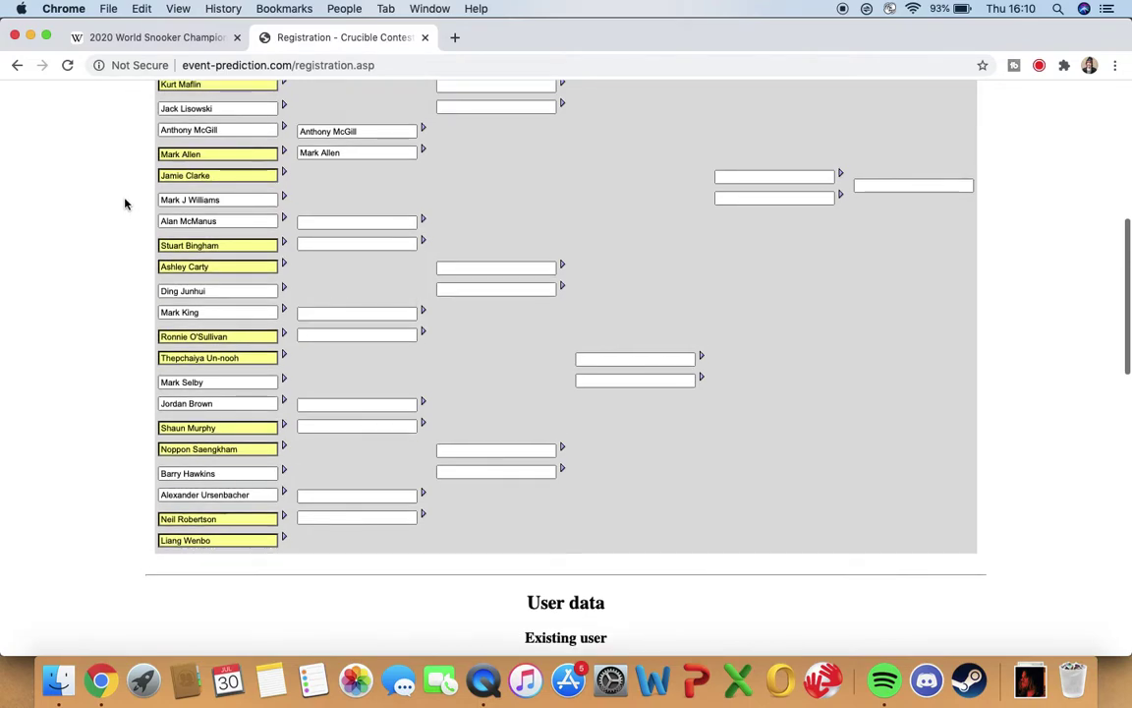
scroll(125, 204, up, 1)
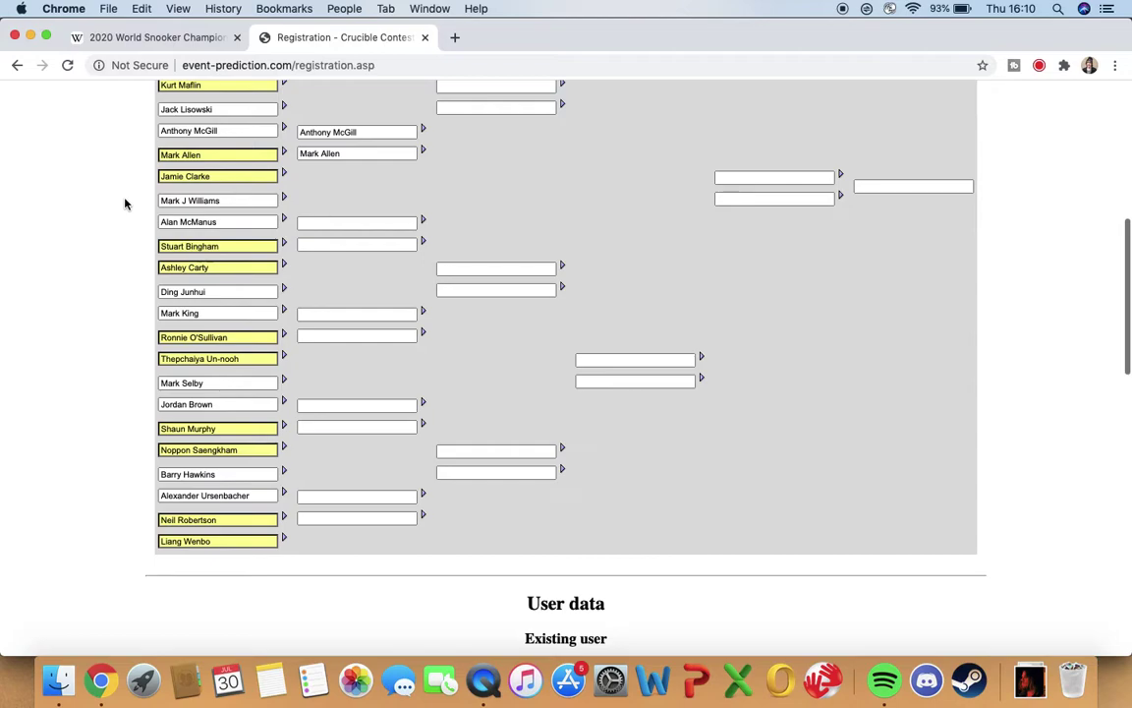
click(184, 197)
Advance Stuart Bingham and Ronnie O'Sullivan into Round 2
scroll(108, 202, down, 3)
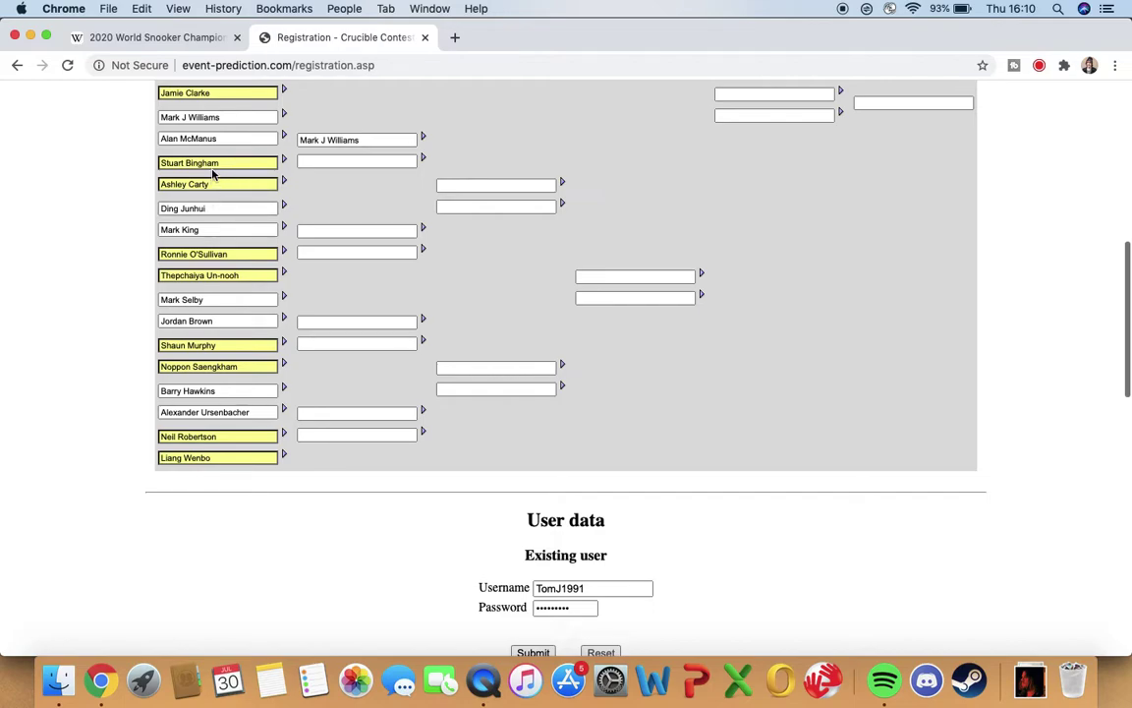
click(220, 160)
scroll(160, 167, down, 2)
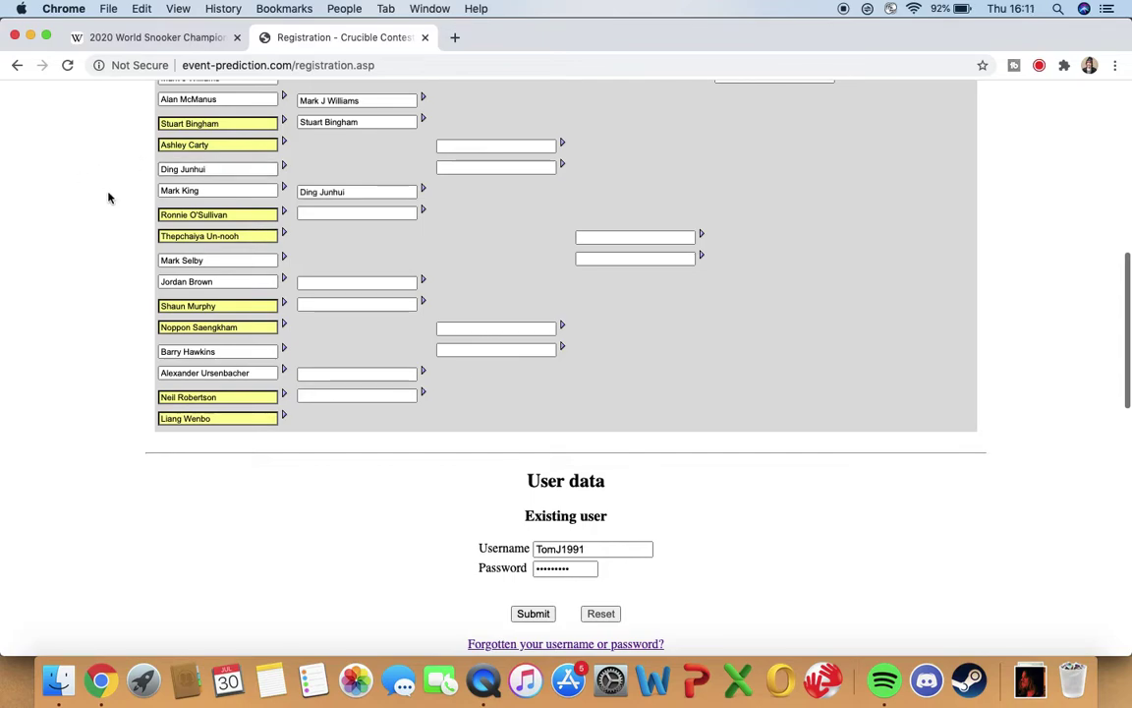
scroll(236, 182, down, 1)
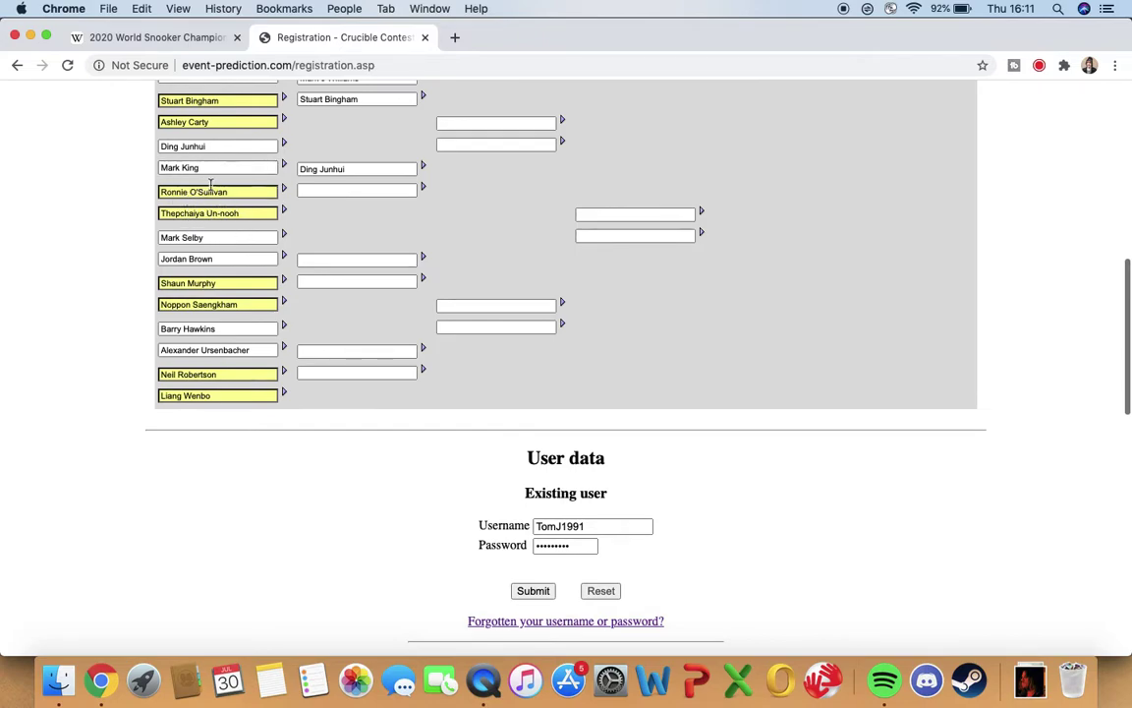
click(214, 190)
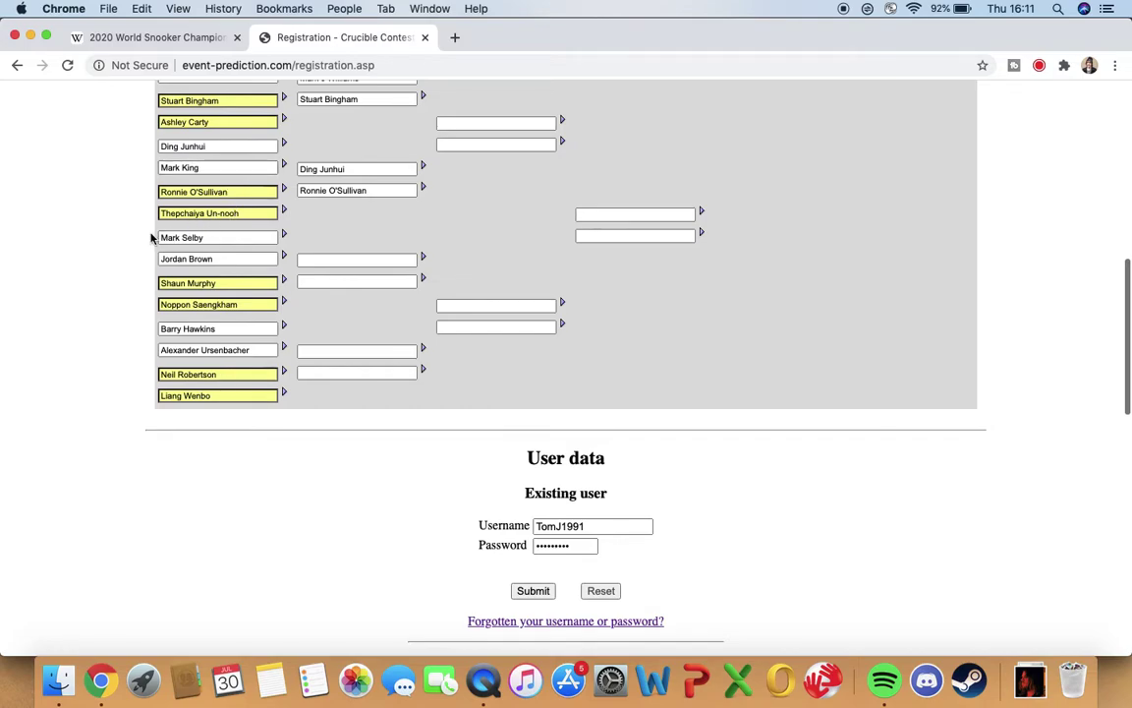
scroll(153, 237, down, 2)
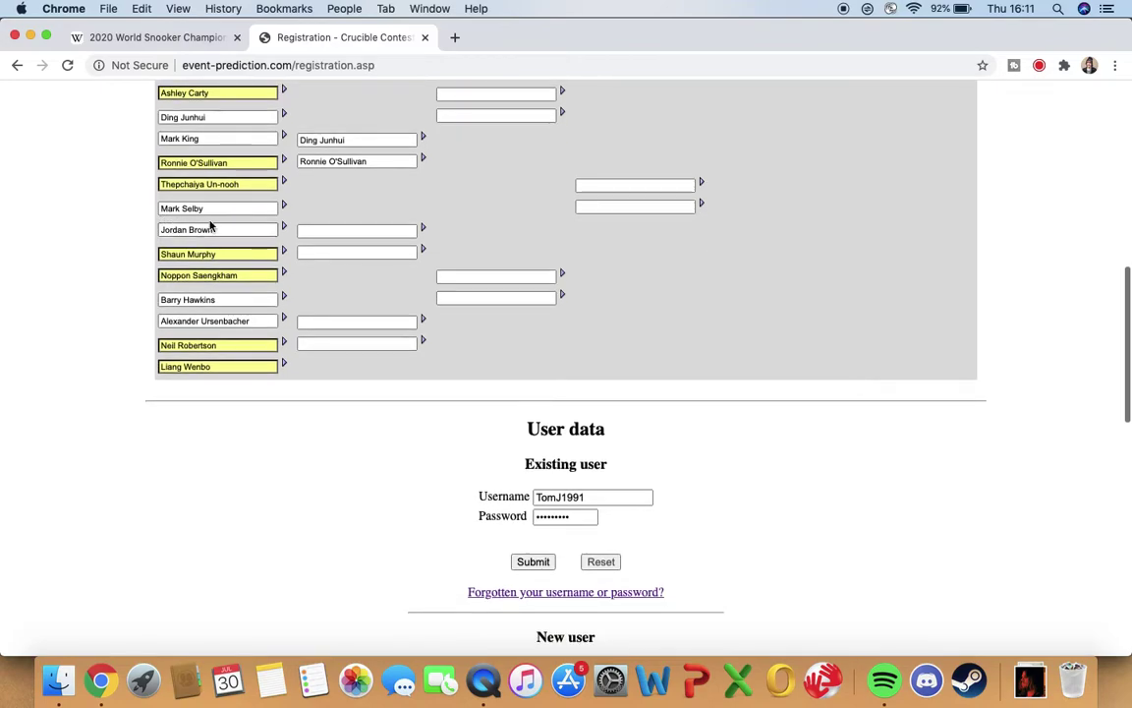
Put Mark Selby, Shaun Murphy, Alexander Ursenbacher and Liang Wenbo into the final Round 2 places
click(283, 205)
scroll(74, 209, up, 3)
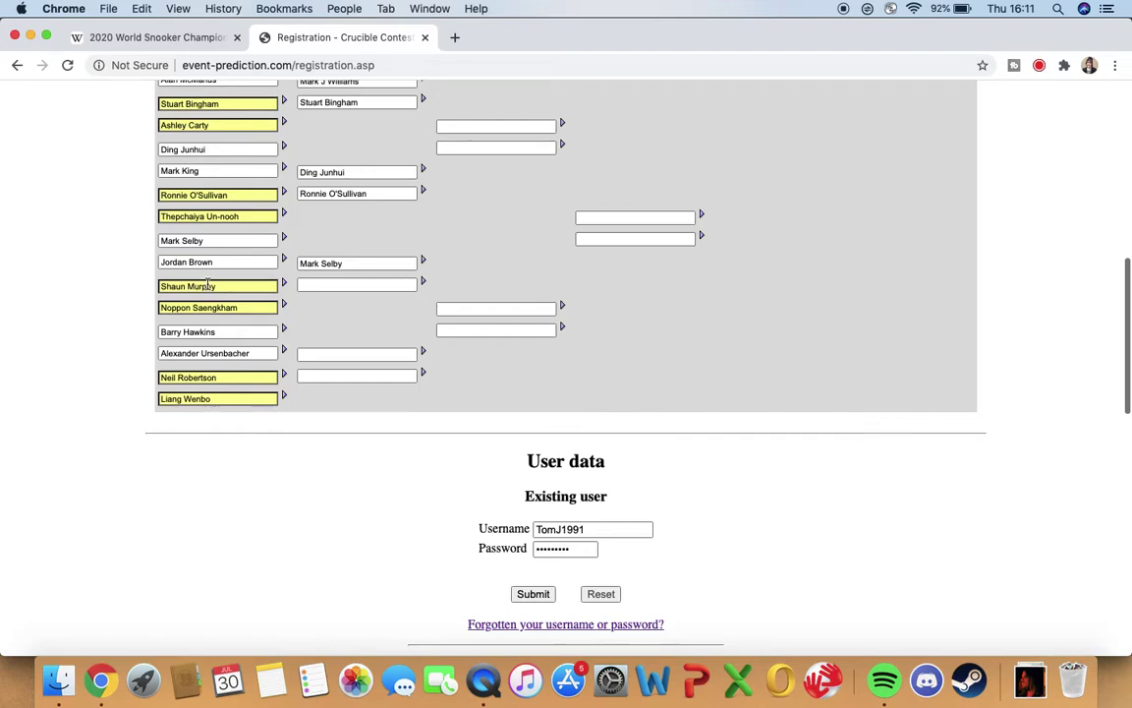
click(208, 284)
scroll(91, 314, down, 1)
scroll(92, 315, down, 3)
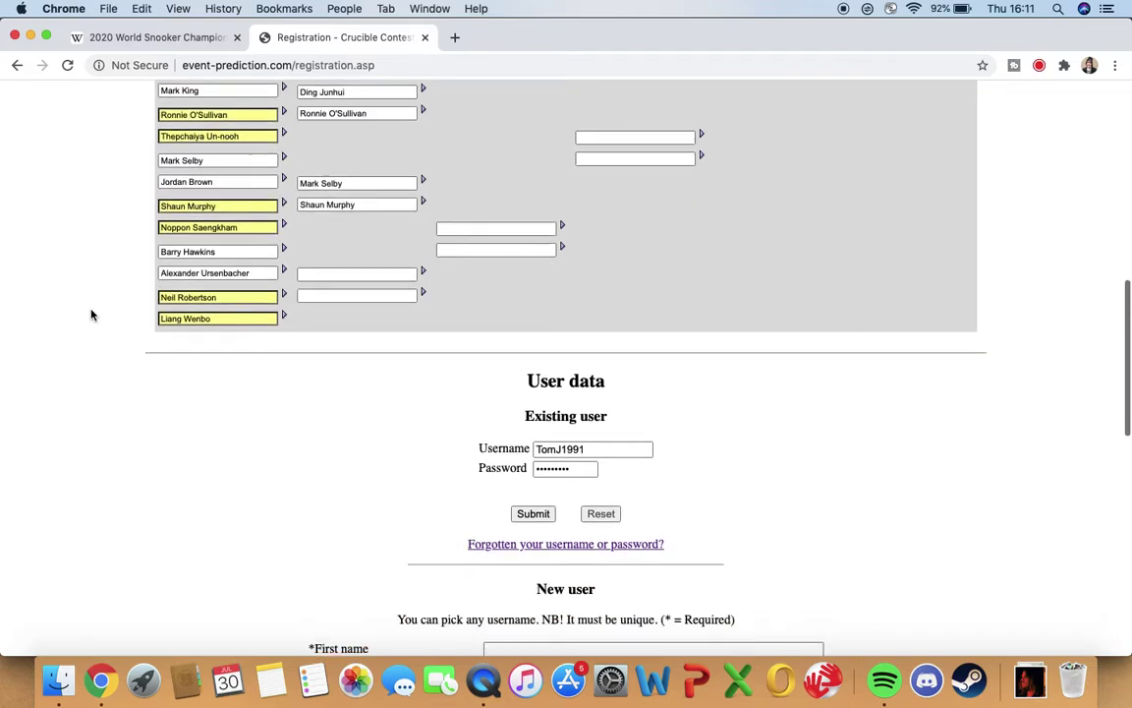
scroll(91, 315, up, 2)
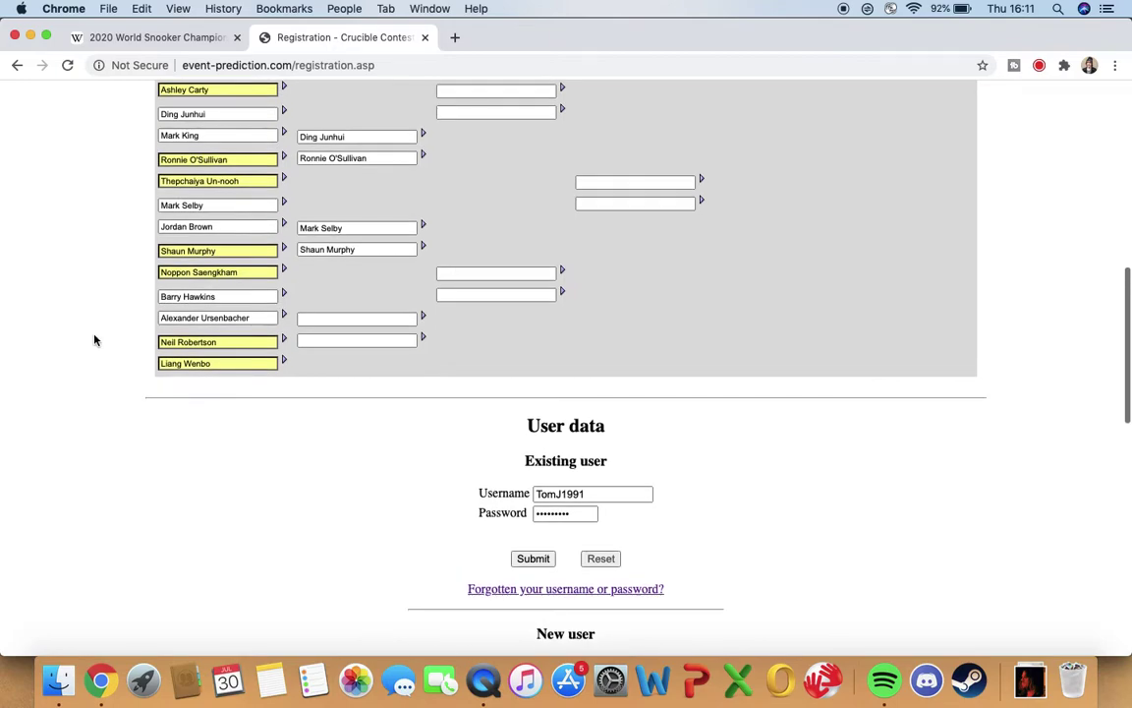
click(283, 316)
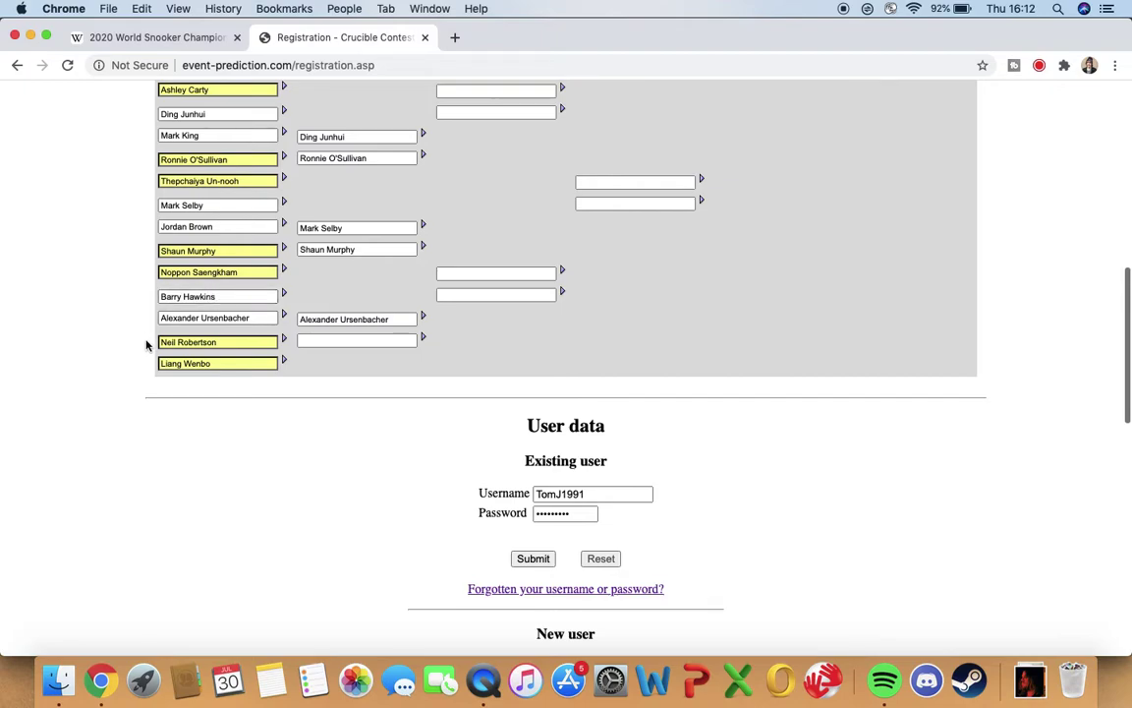
click(205, 364)
scroll(100, 372, up, 10)
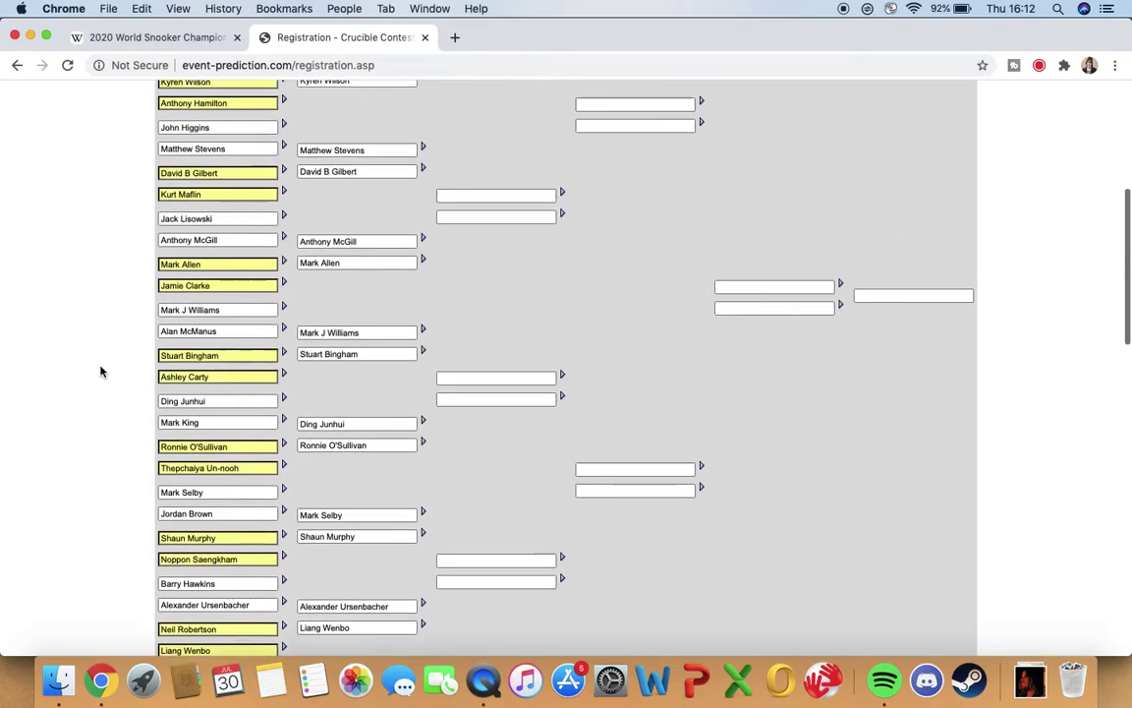
Advance Tom Ford and Stephen Maguire into the quarterfinals
scroll(100, 371, up, 2)
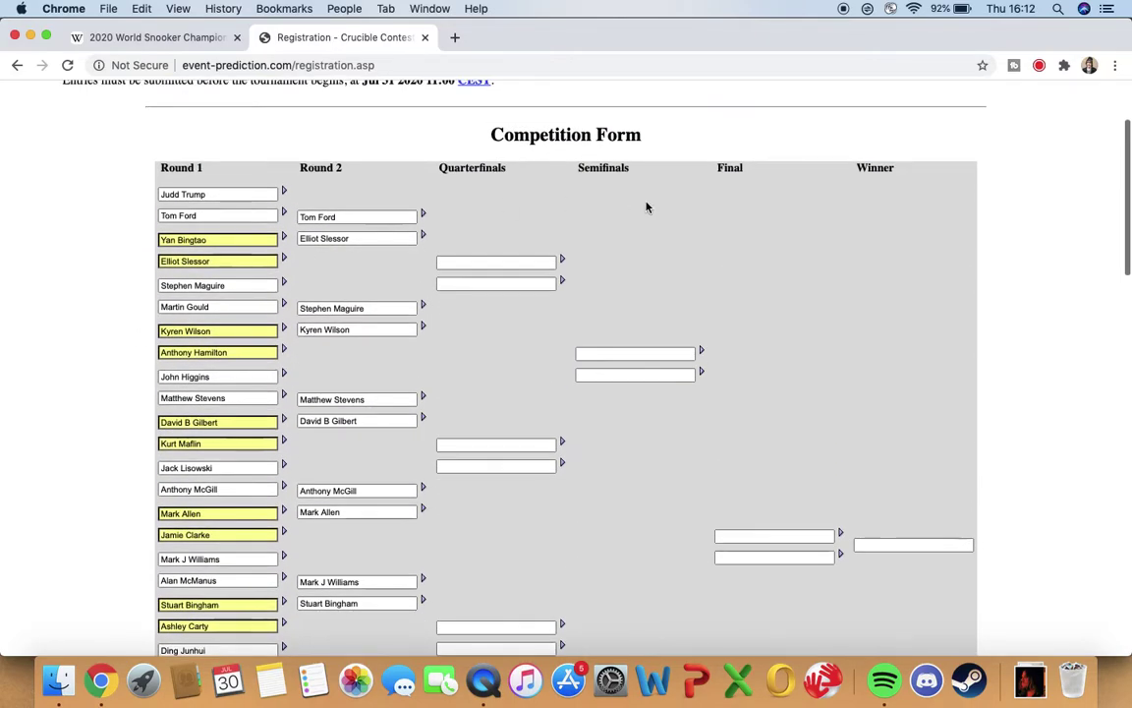
scroll(646, 207, down, 13)
scroll(646, 206, up, 10)
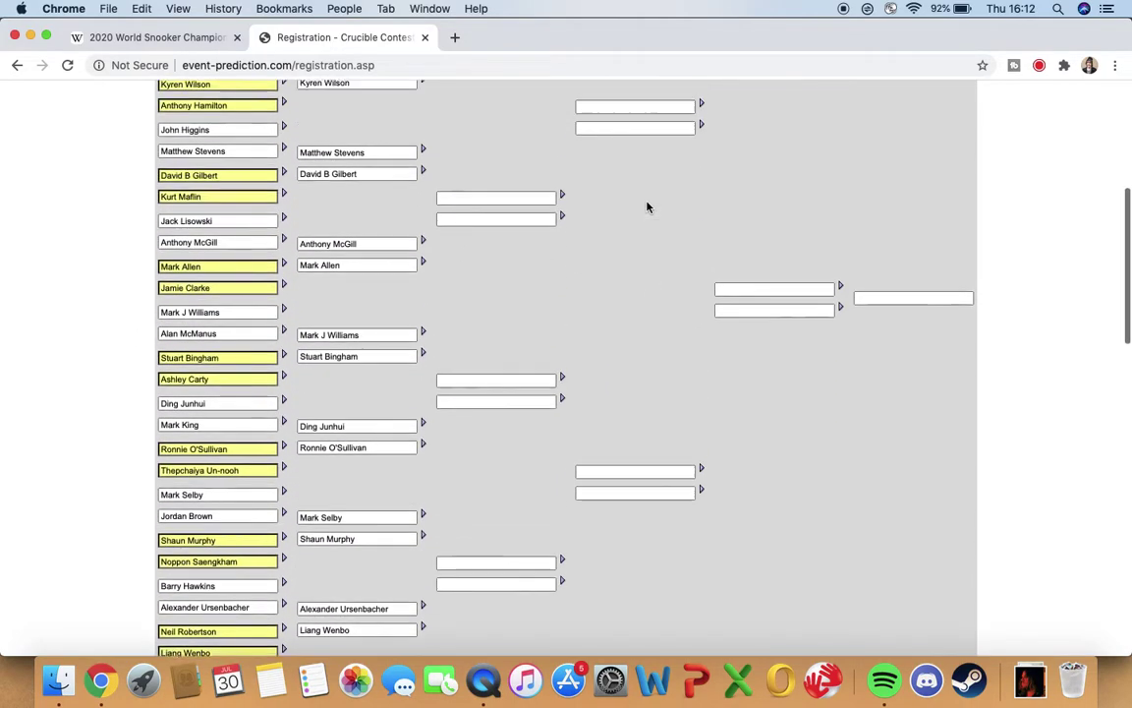
scroll(647, 206, up, 2)
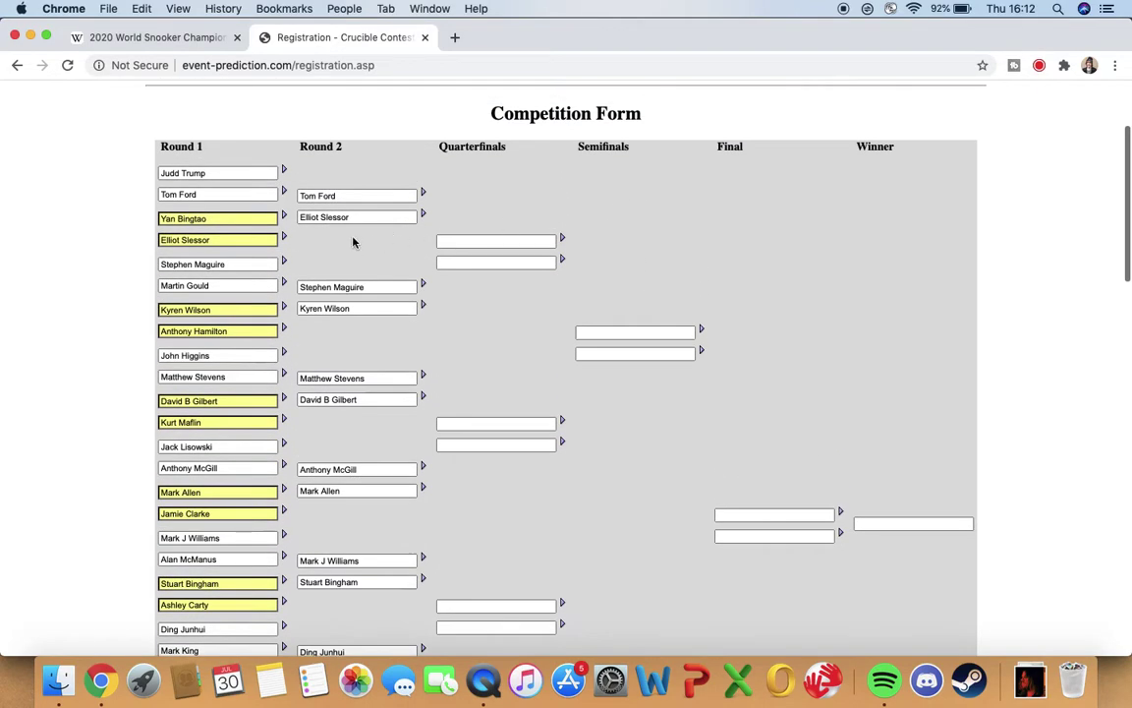
click(423, 191)
scroll(384, 238, down, 1)
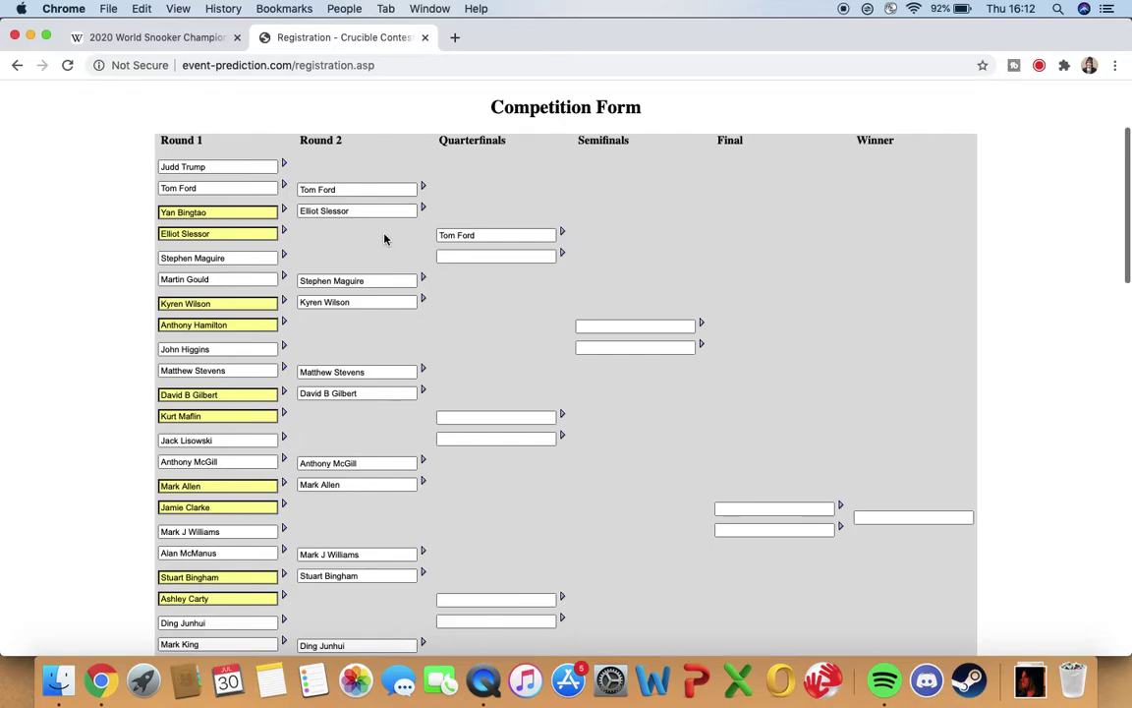
scroll(384, 238, up, 2)
scroll(384, 239, down, 3)
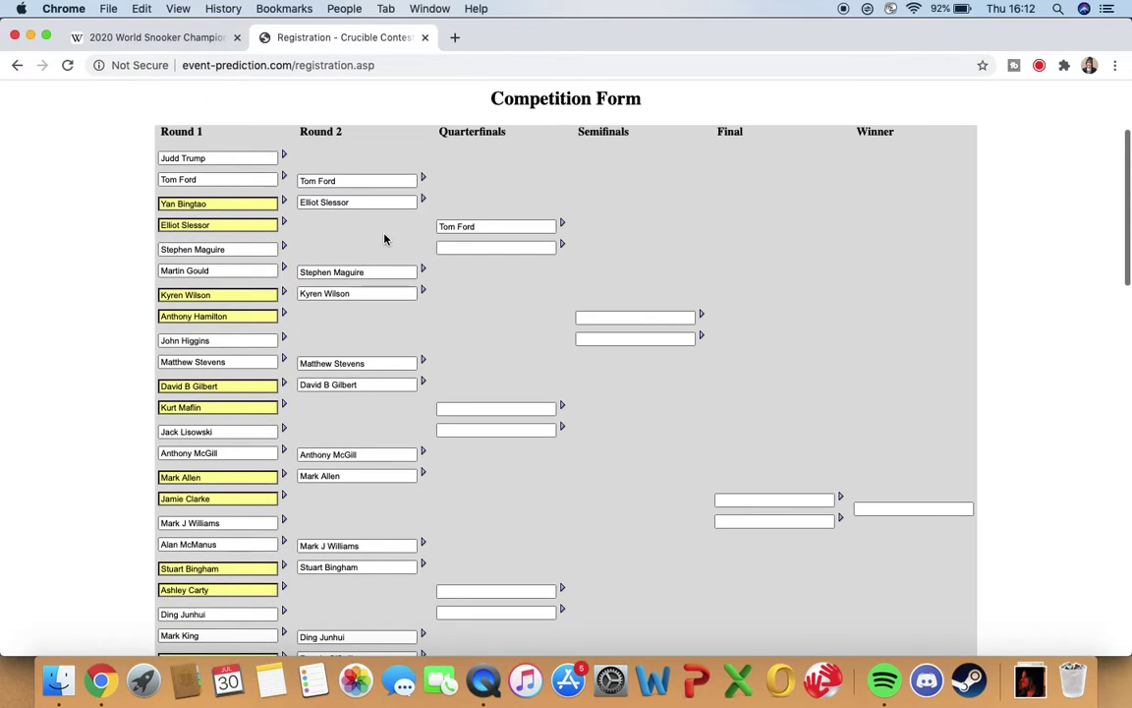
scroll(384, 239, down, 2)
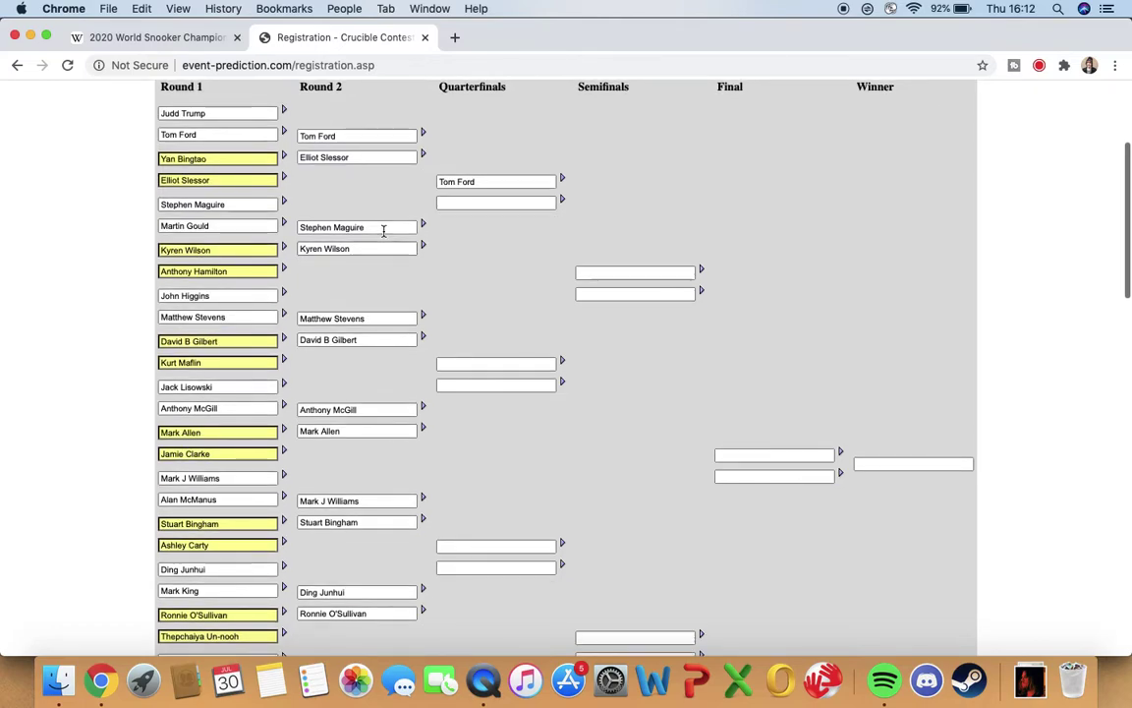
click(374, 228)
Advance David B Gilbert and Mark Allen into the quarterfinals
scroll(383, 236, down, 2)
scroll(383, 236, up, 1)
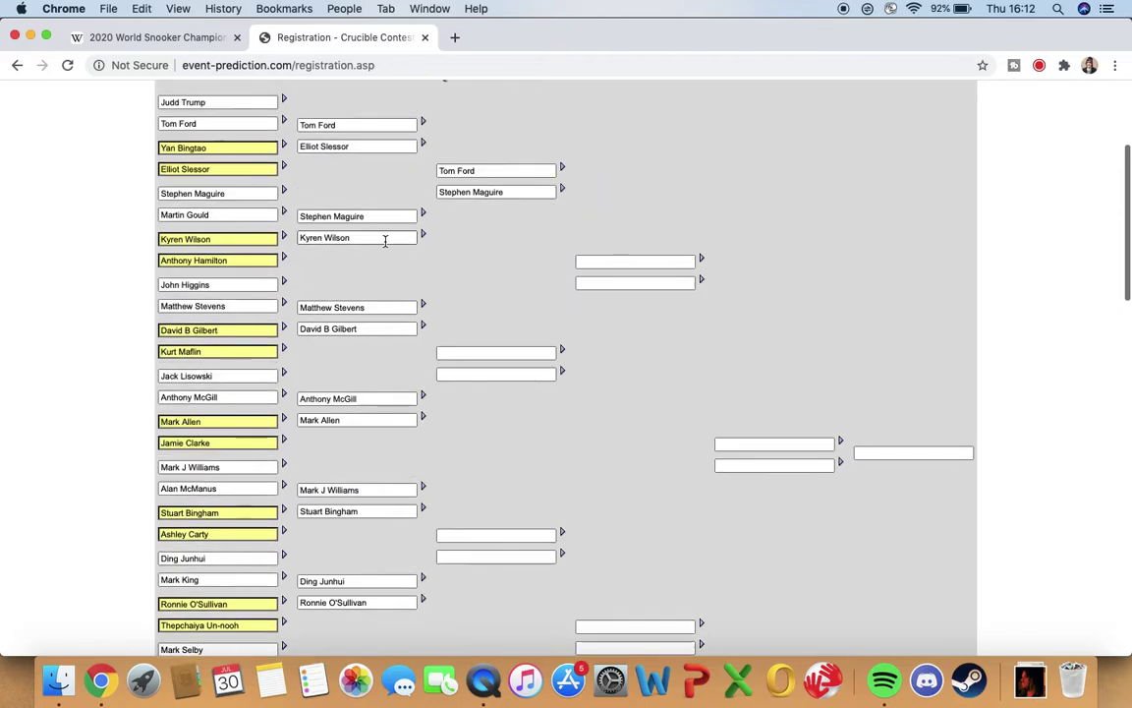
scroll(385, 241, down, 3)
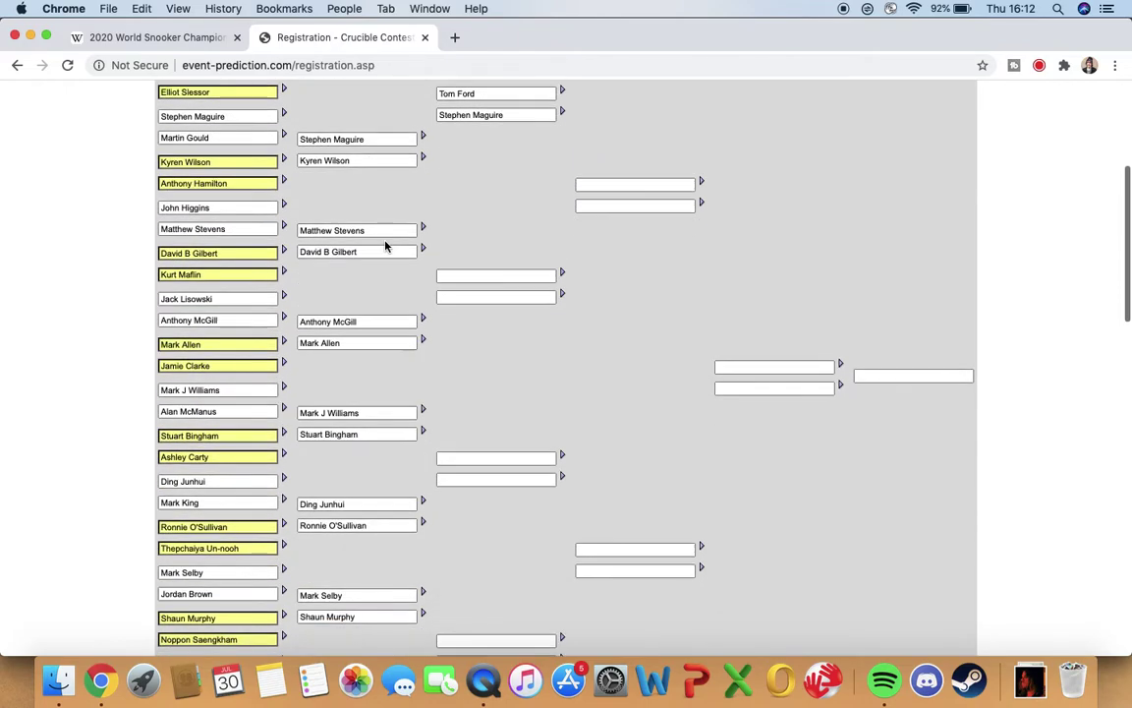
click(386, 244)
scroll(386, 244, down, 1)
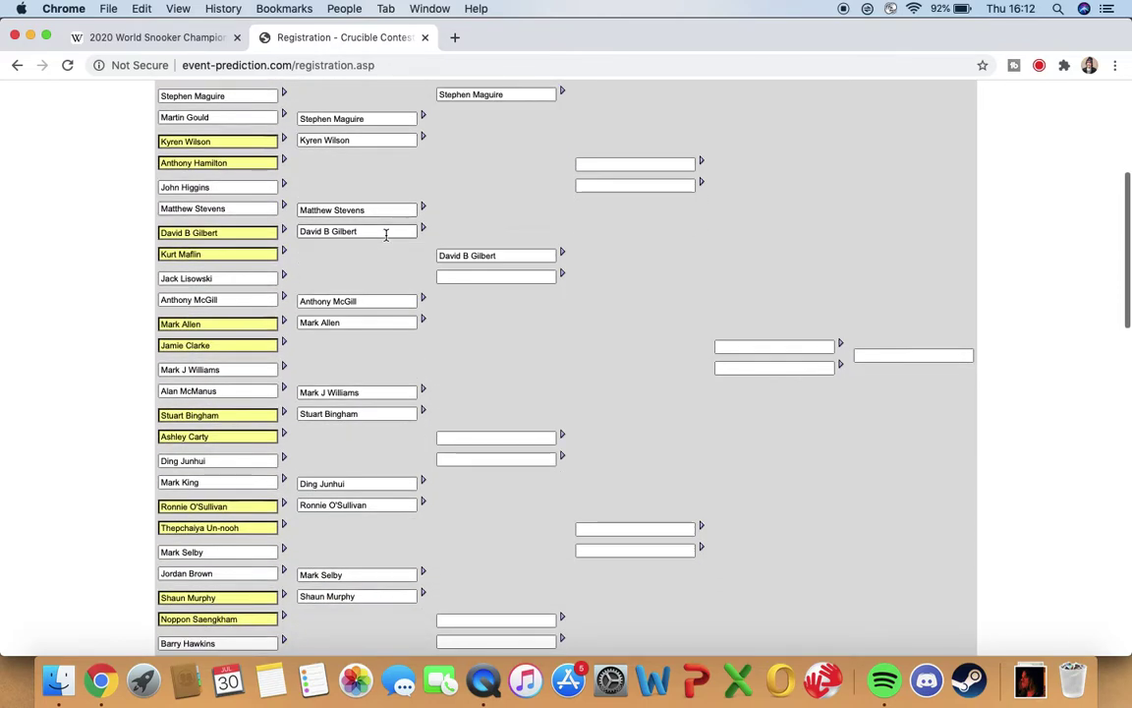
scroll(385, 236, down, 1)
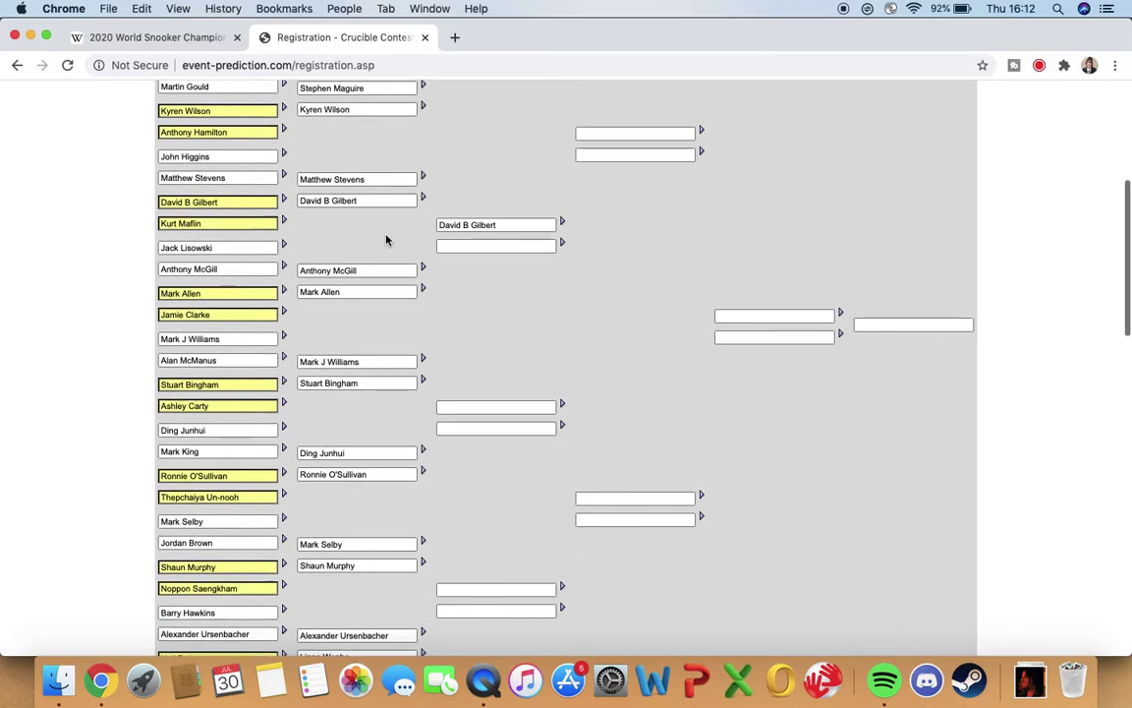
scroll(387, 240, down, 2)
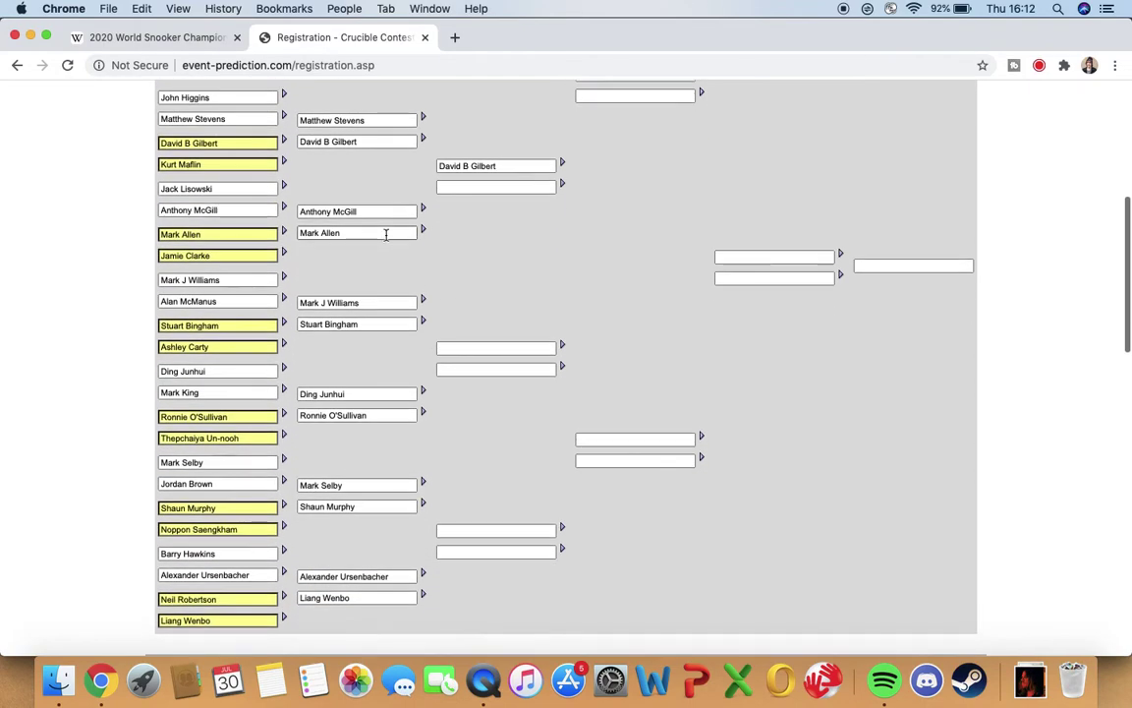
click(386, 234)
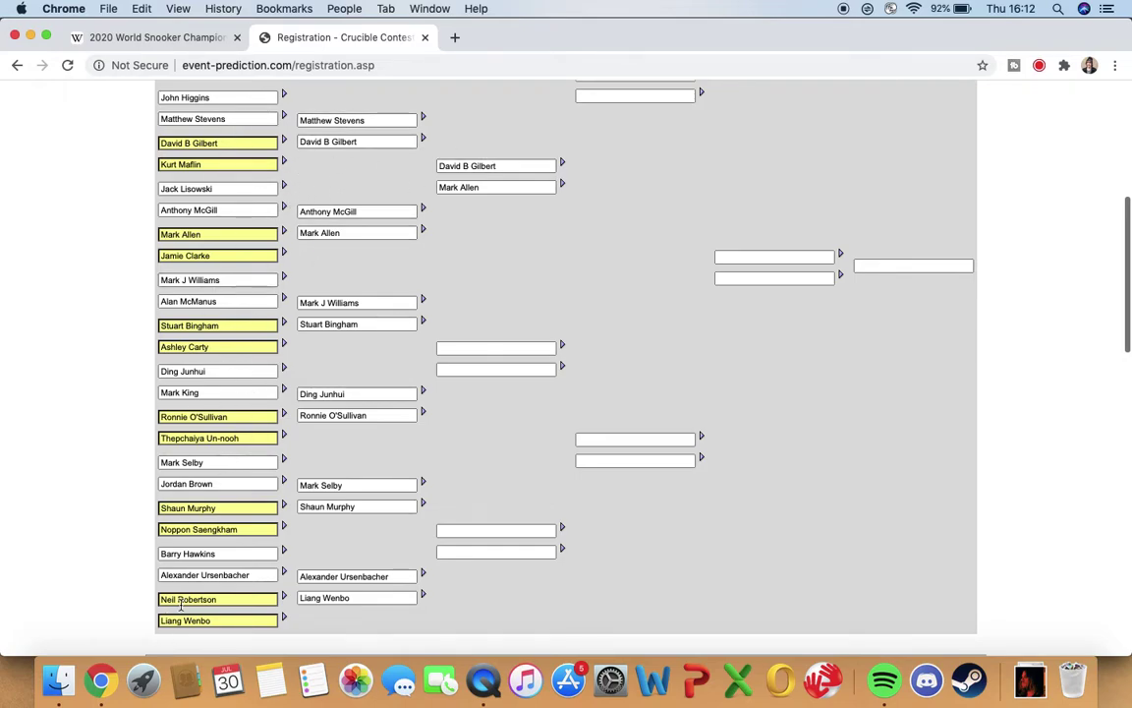
scroll(371, 264, up, 5)
scroll(372, 264, down, 5)
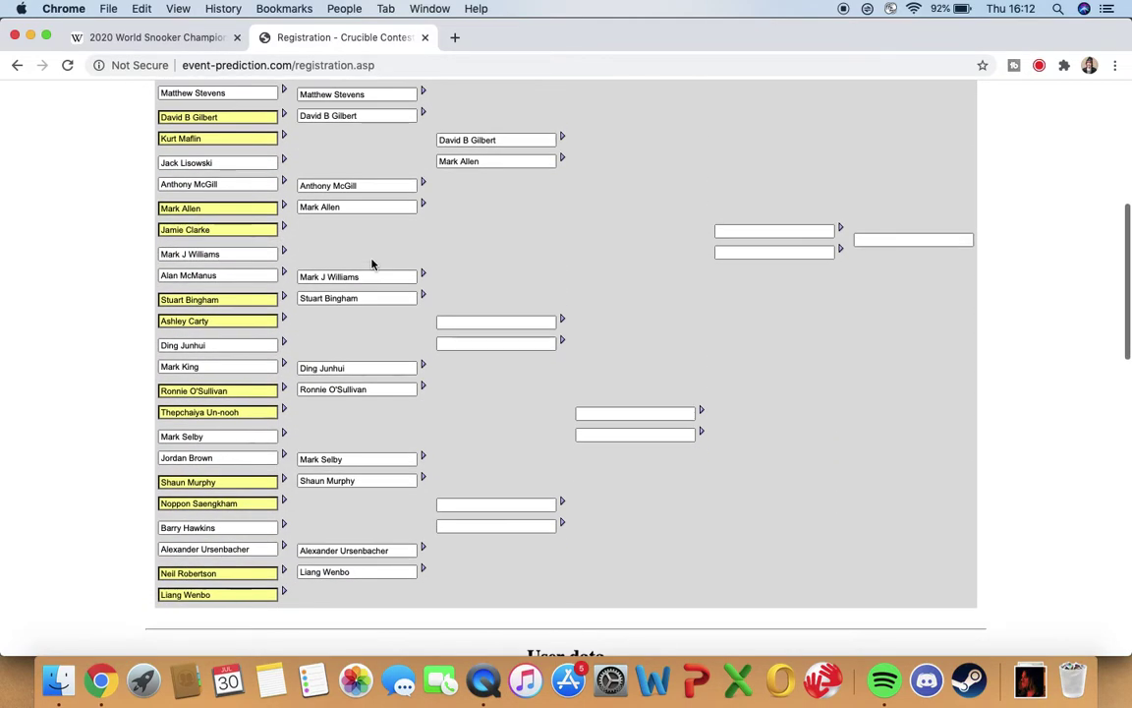
scroll(371, 263, down, 2)
scroll(372, 259, up, 1)
scroll(372, 260, up, 3)
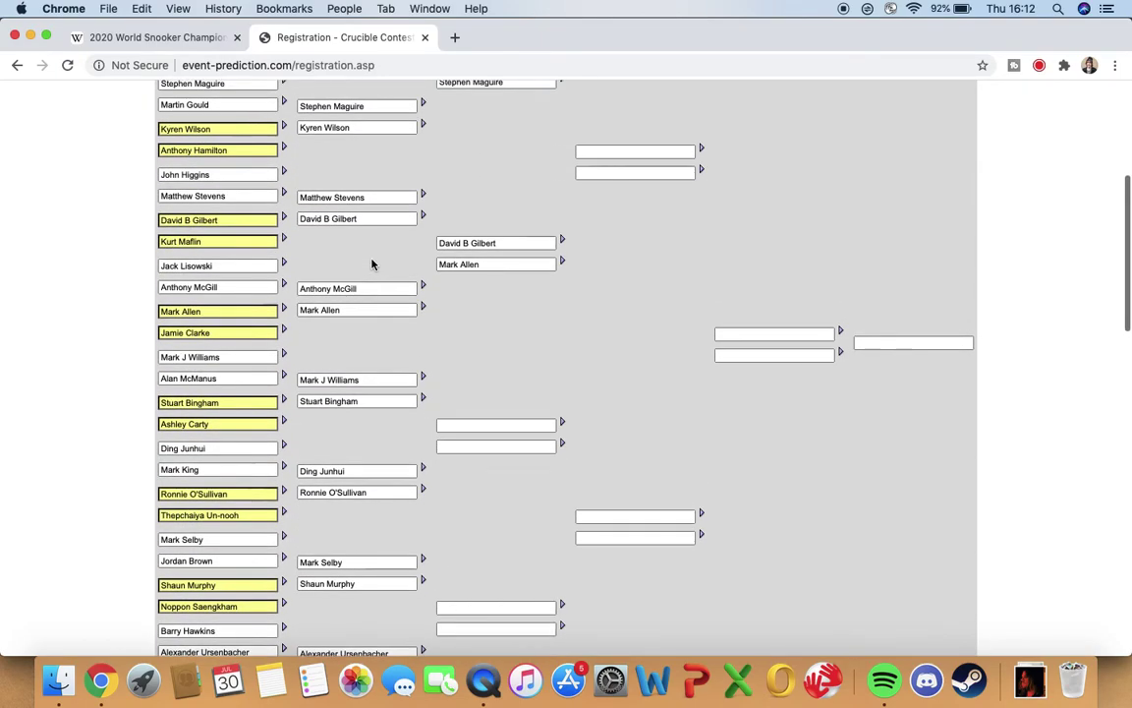
scroll(371, 263, up, 4)
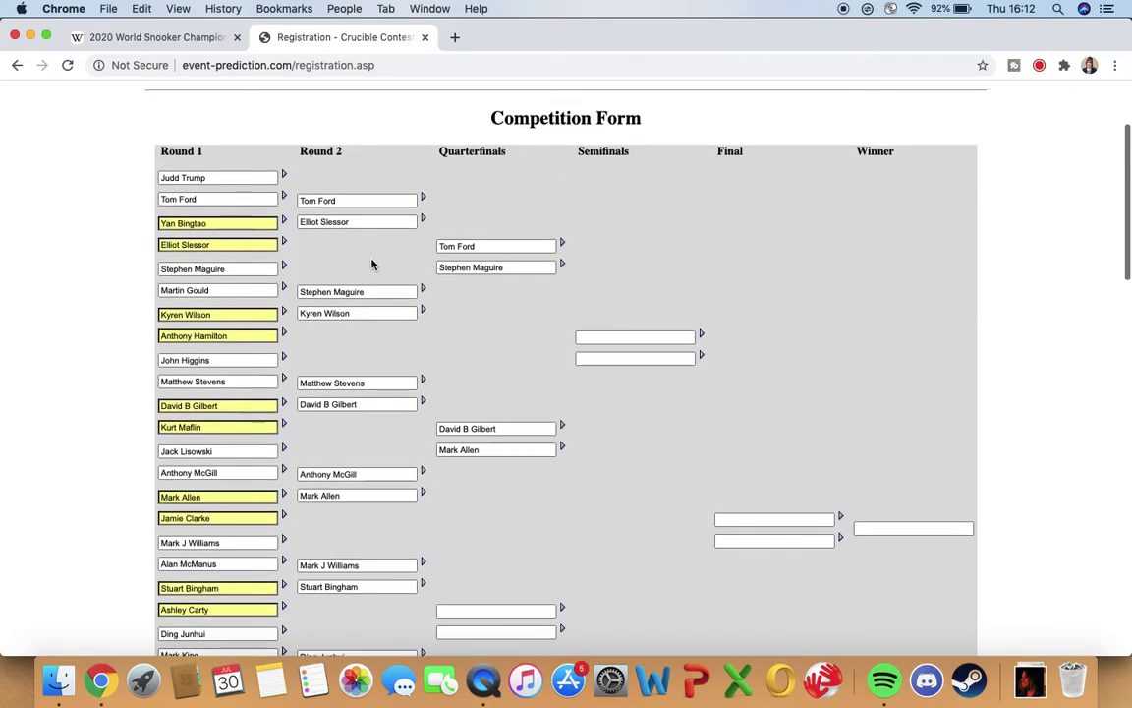
scroll(372, 264, down, 3)
scroll(372, 256, down, 8)
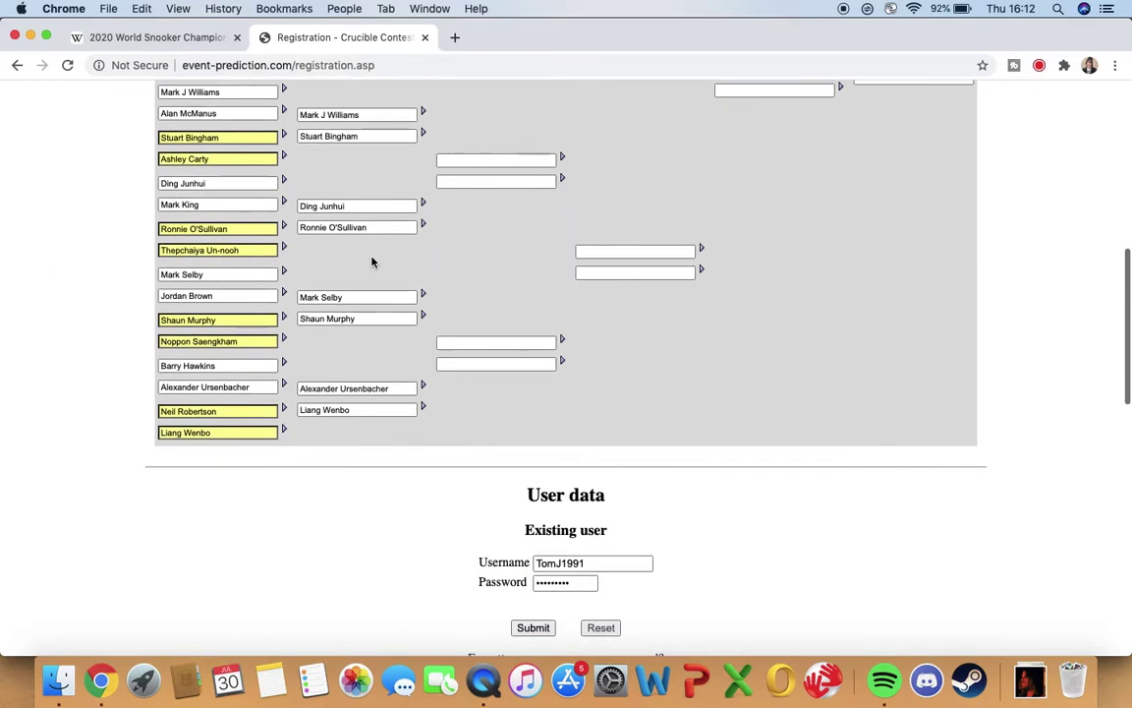
scroll(372, 256, up, 3)
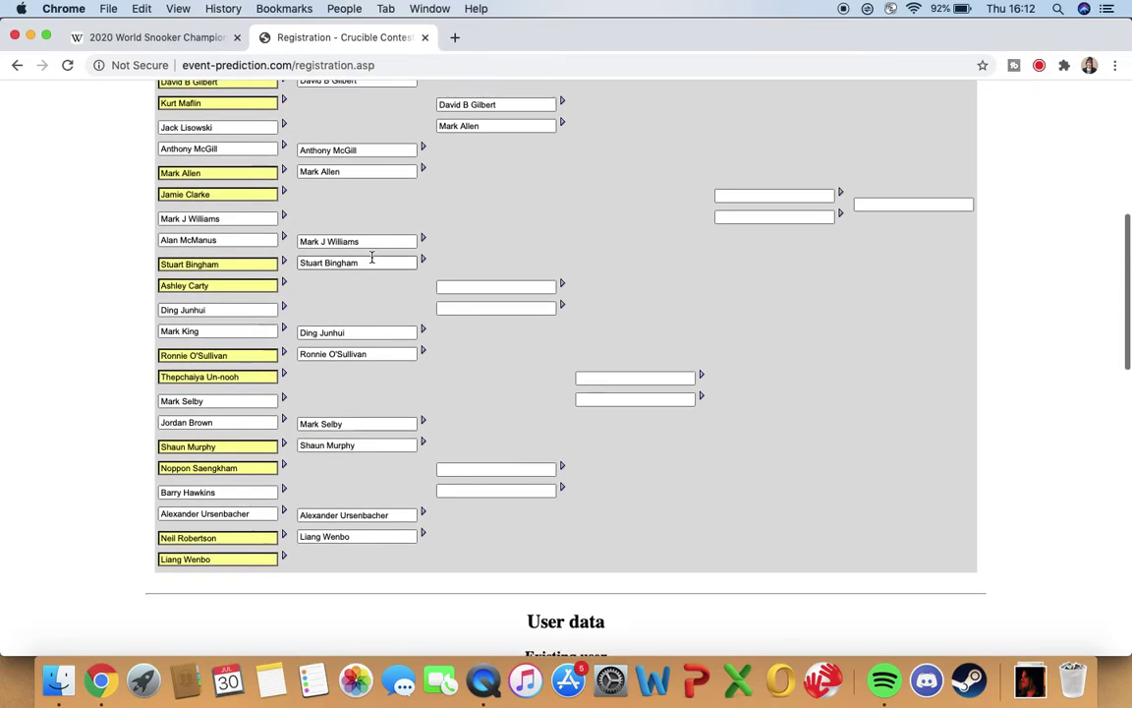
Fill the last four quarterfinal boxes with Stuart Bingham, Ronnie O'Sullivan, Shaun Murphy and Liang Wenbo
click(371, 260)
scroll(371, 262, down, 1)
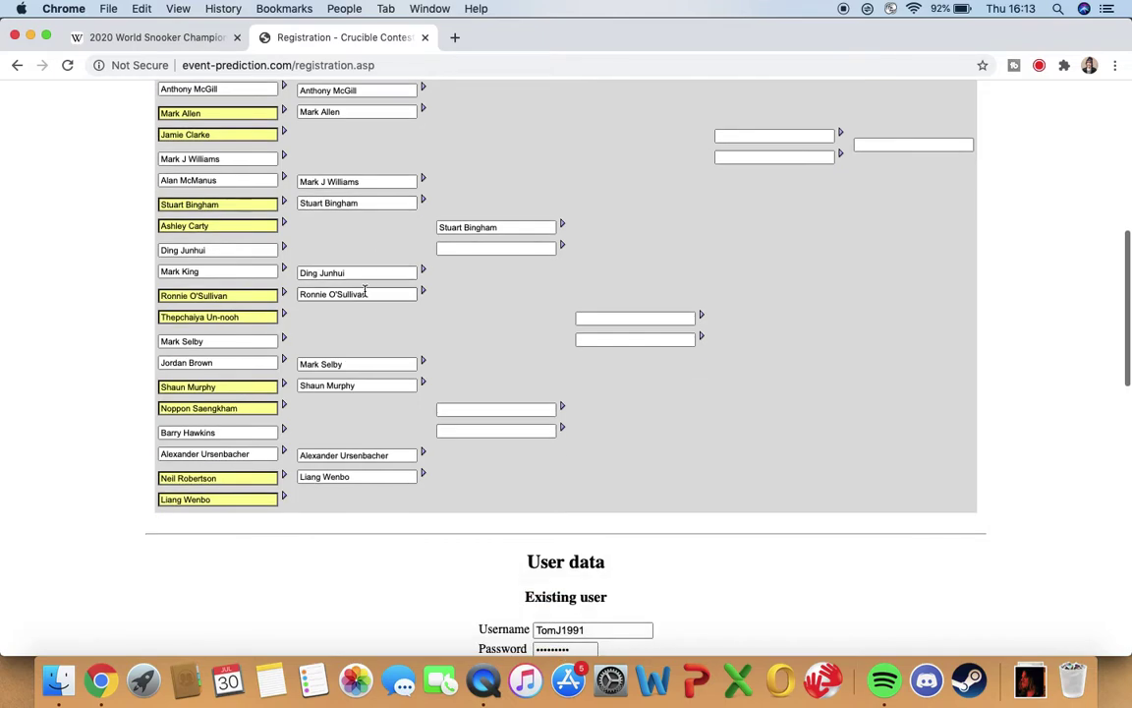
click(363, 294)
scroll(367, 247, up, 10)
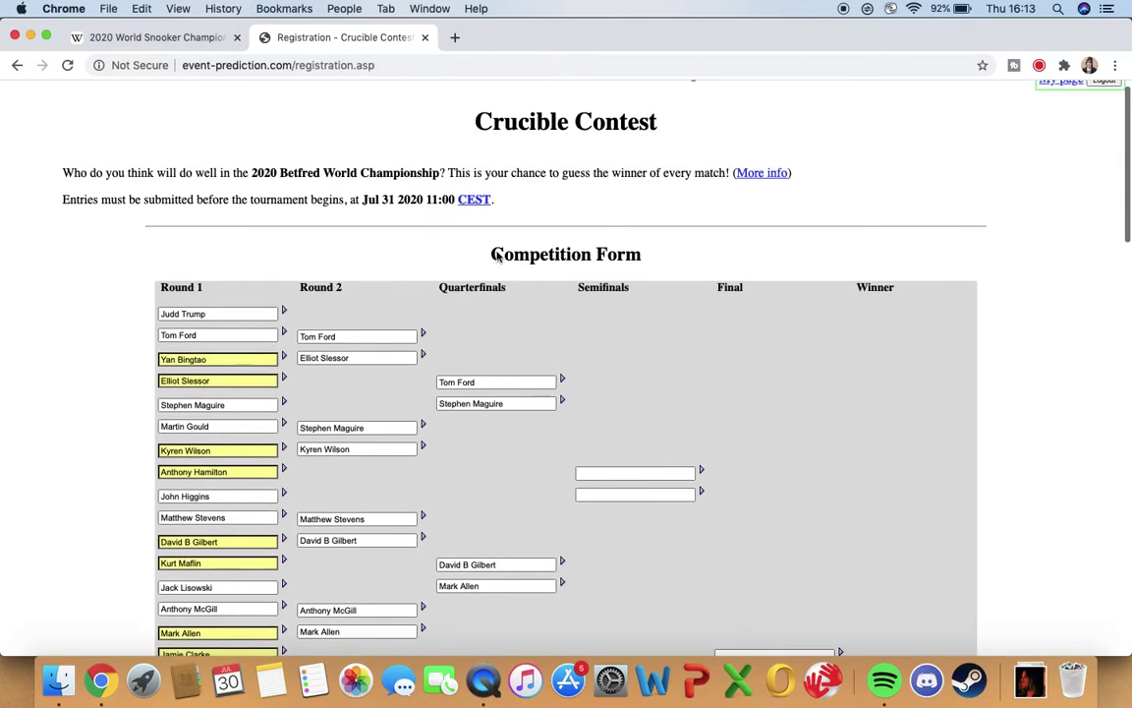
scroll(496, 285, down, 8)
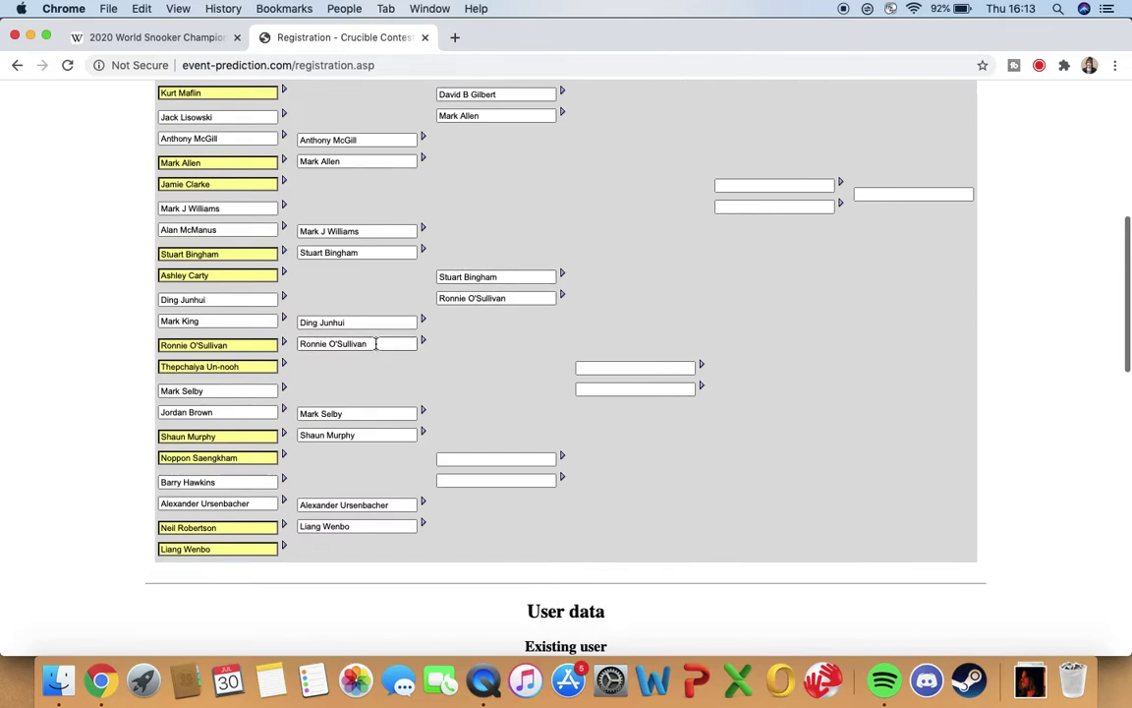
scroll(372, 329, down, 2)
scroll(370, 323, up, 1)
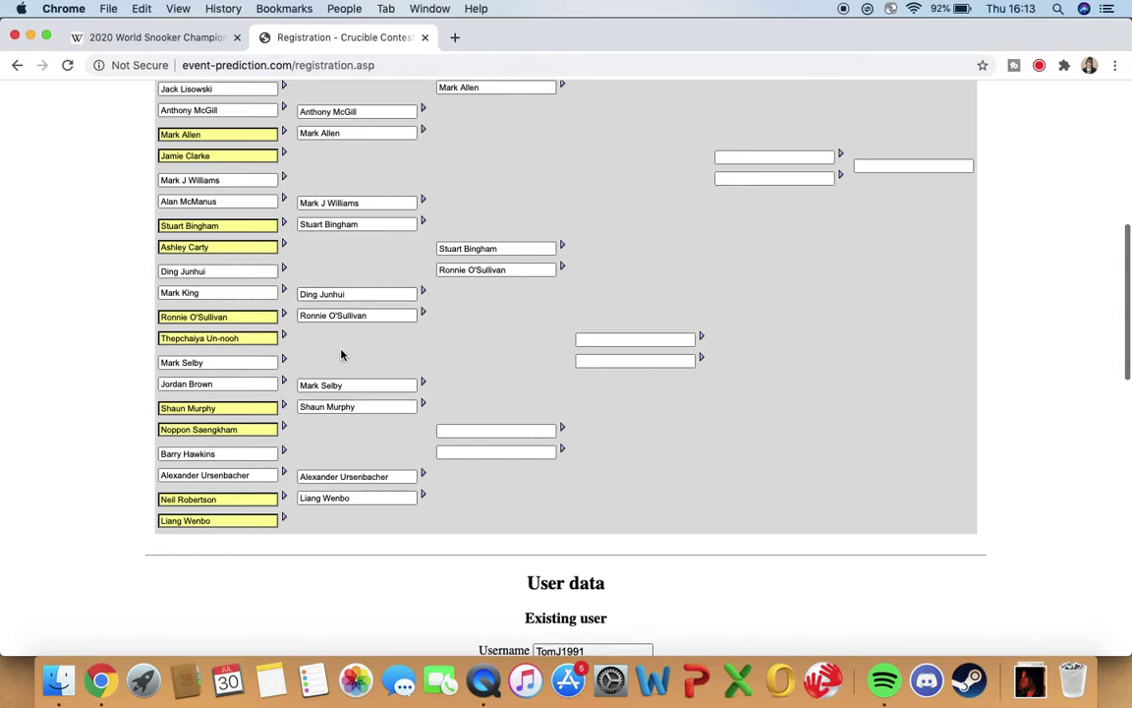
scroll(342, 355, down, 1)
click(346, 385)
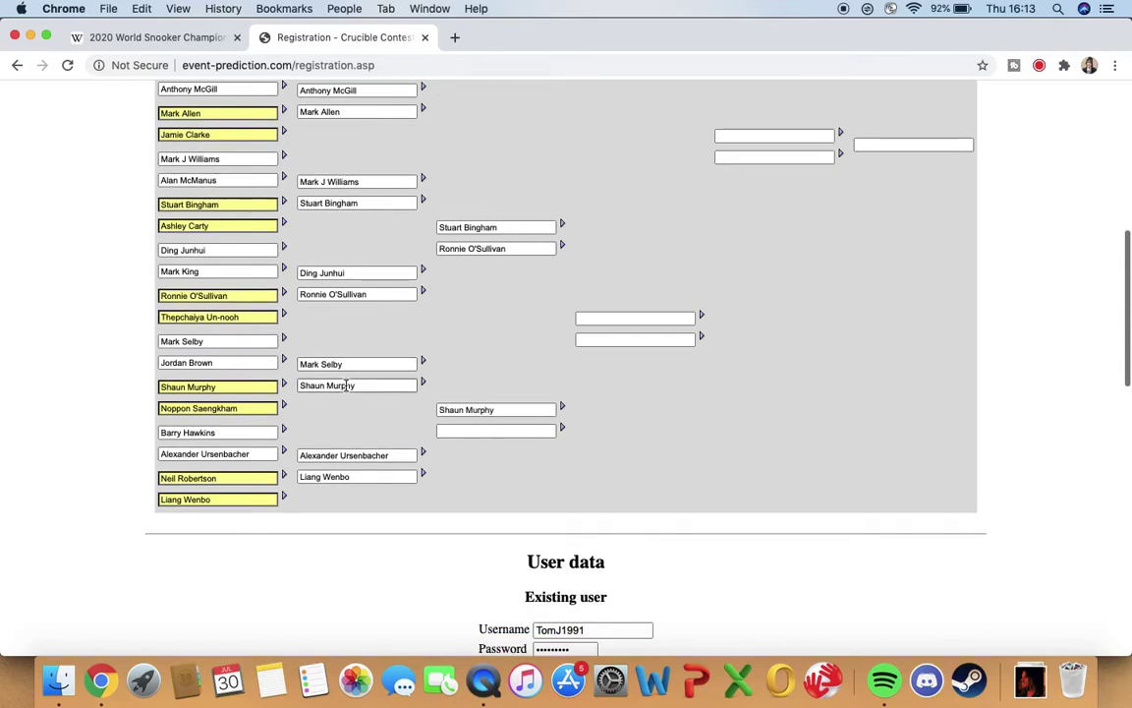
scroll(346, 386, down, 5)
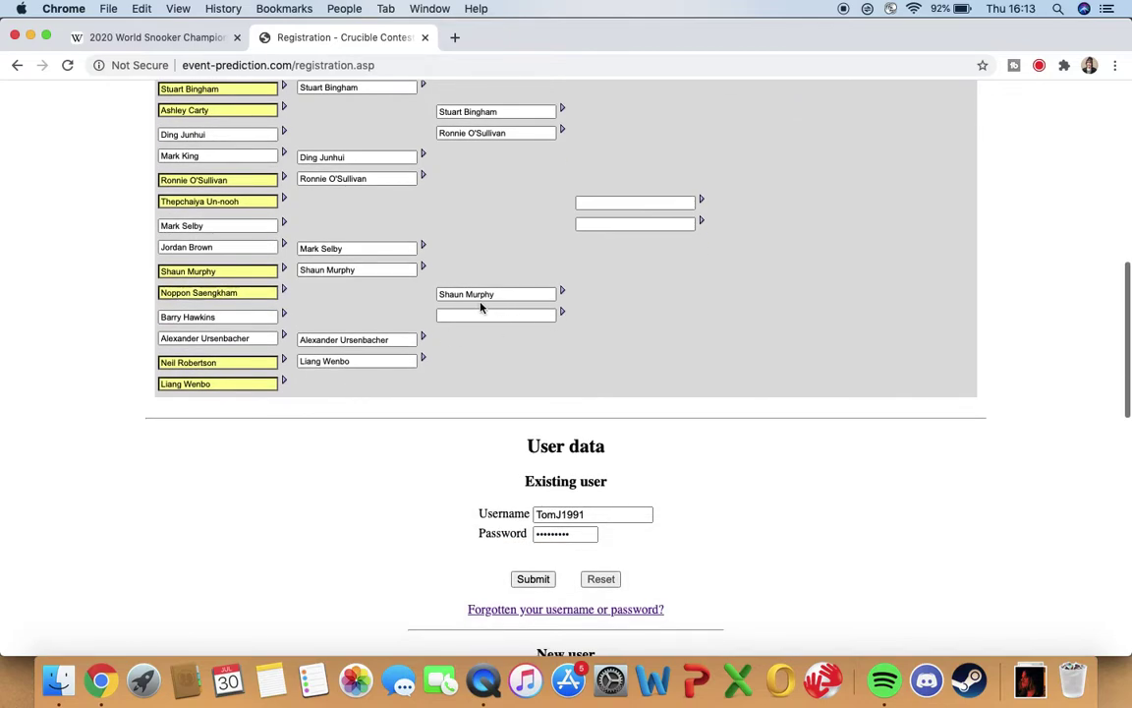
scroll(480, 308, up, 1)
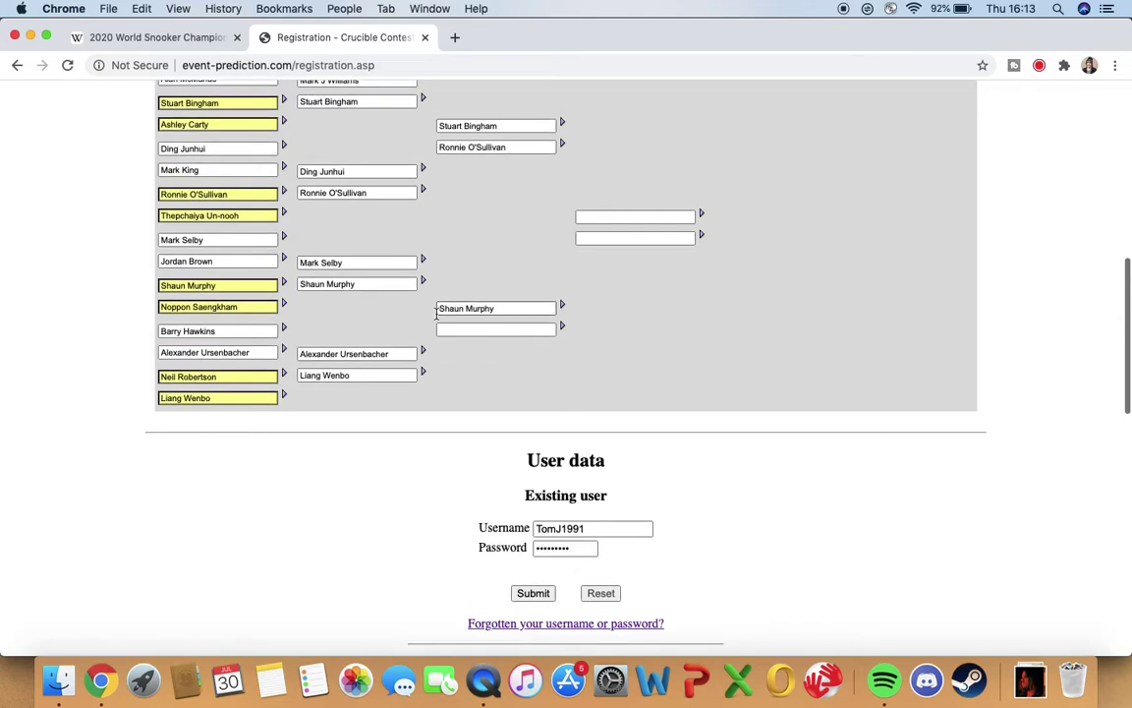
click(363, 375)
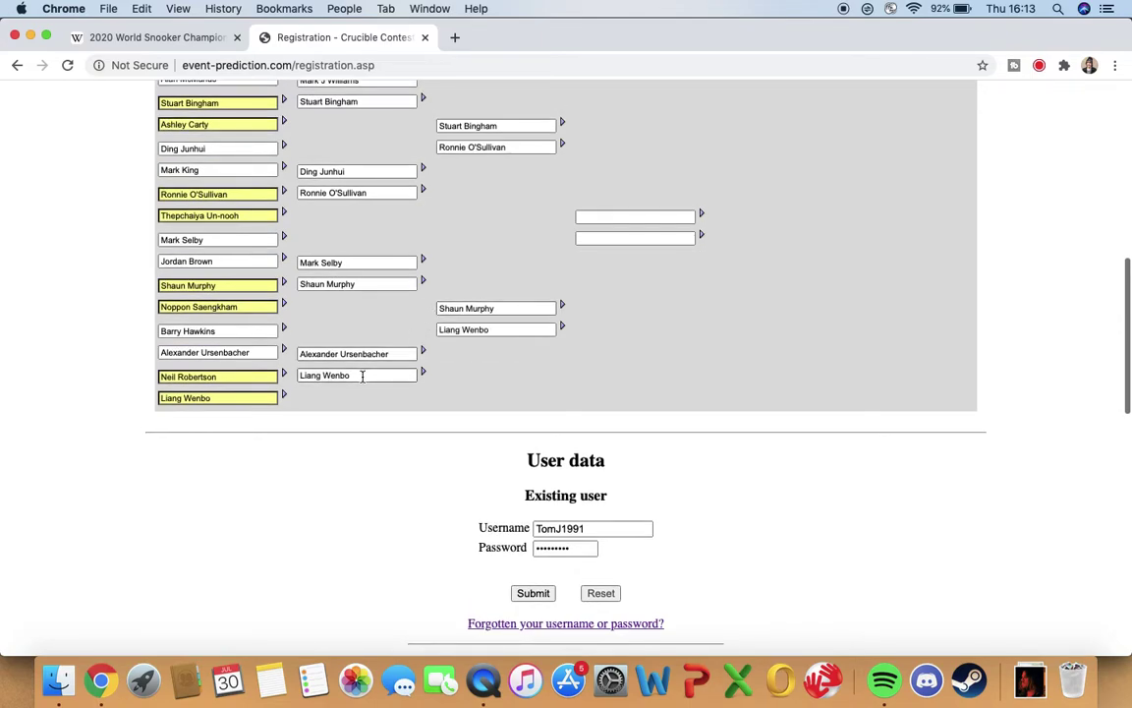
scroll(362, 376, up, 12)
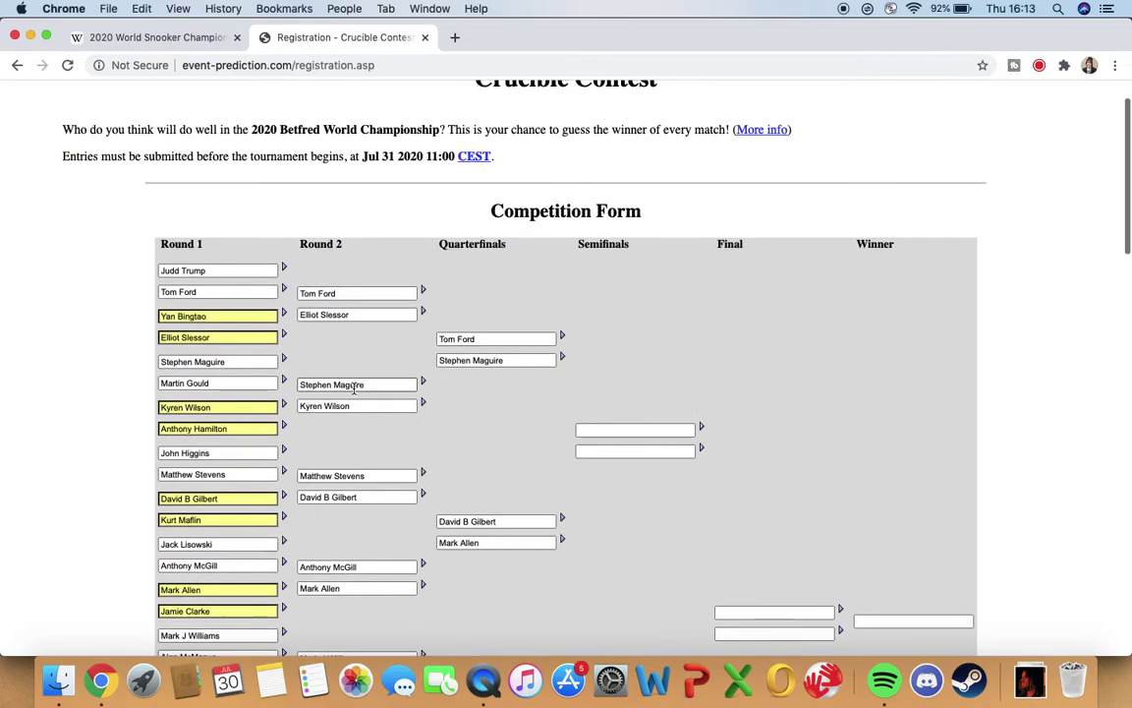
Advance Stephen Maguire and Mark Allen into the semifinals
scroll(463, 287, down, 10)
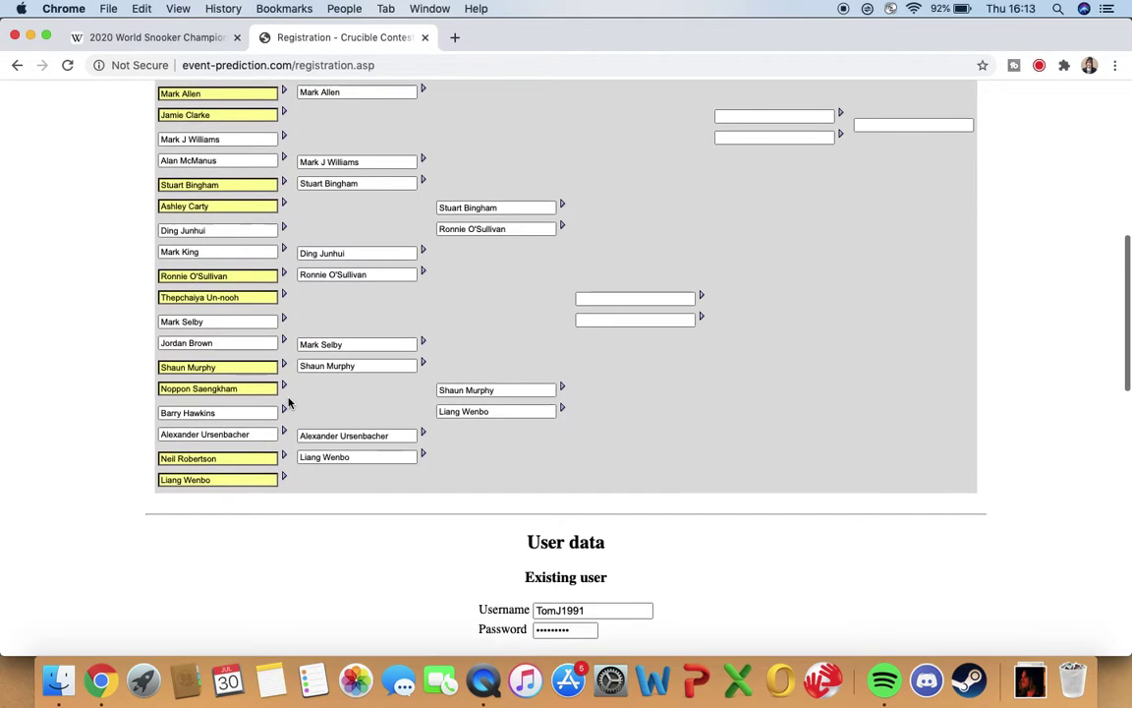
scroll(289, 401, up, 5)
scroll(289, 401, up, 7)
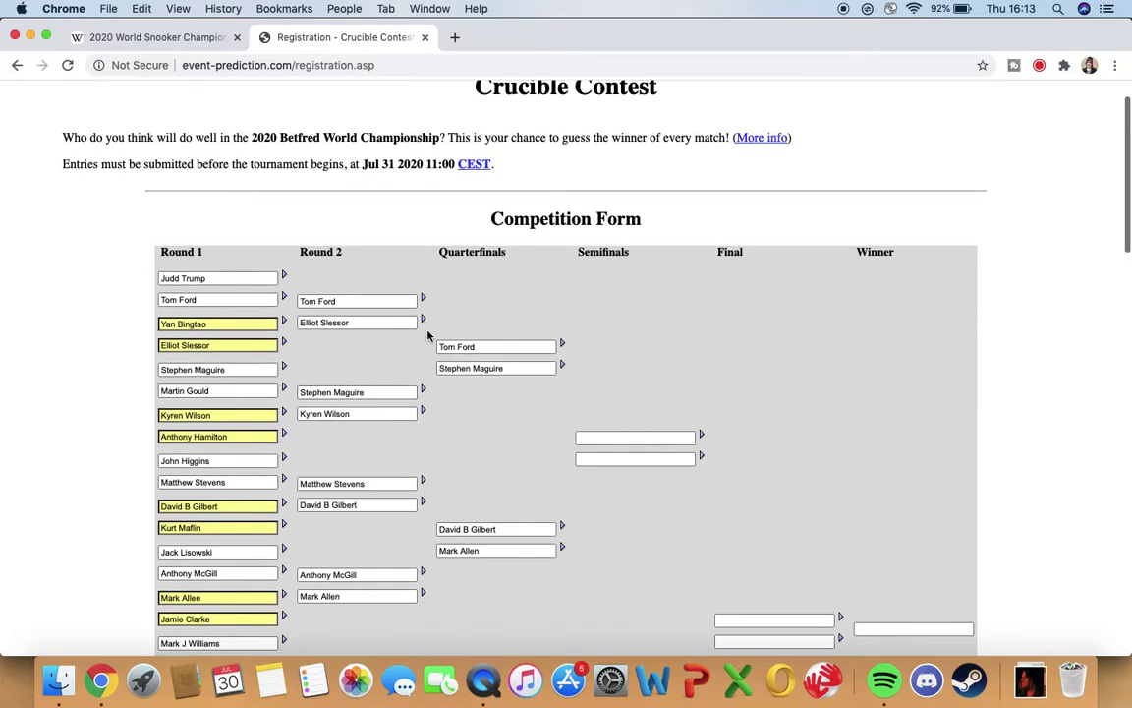
scroll(428, 335, down, 4)
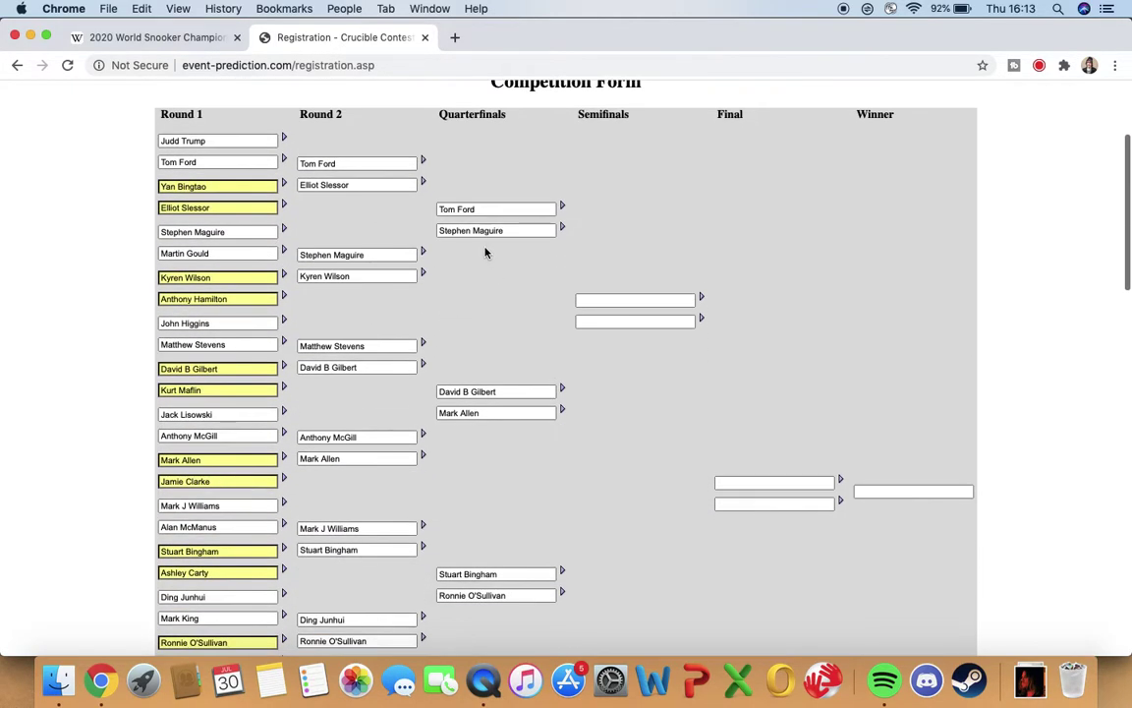
click(483, 231)
scroll(483, 229, down, 2)
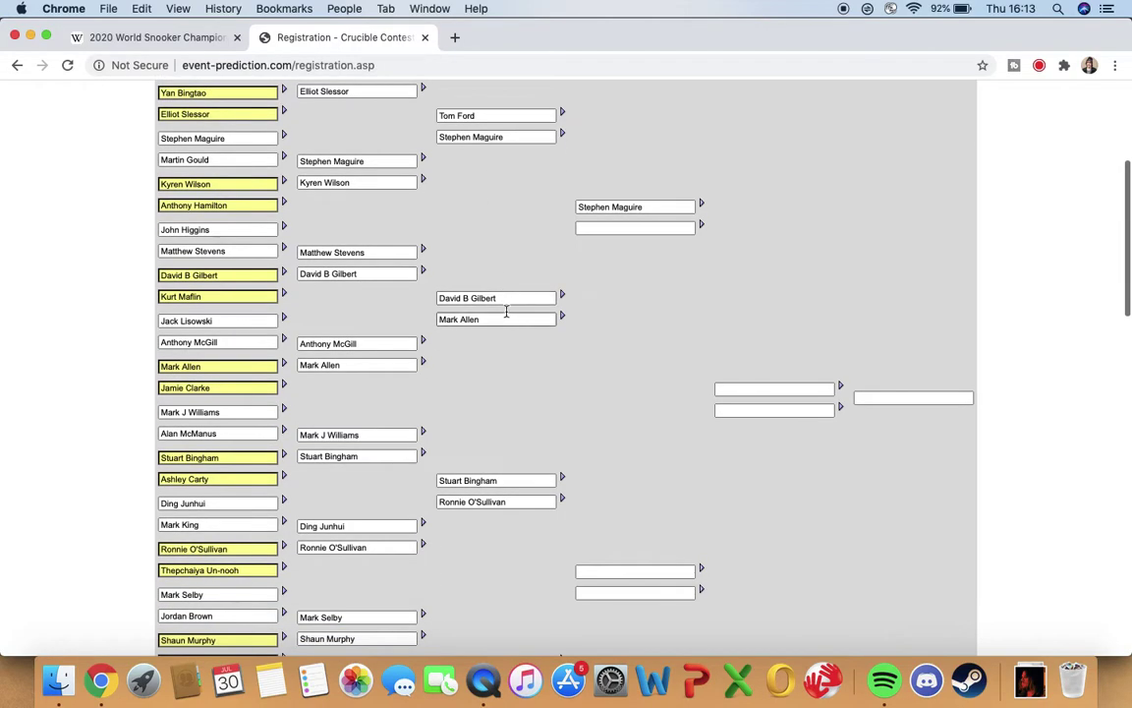
click(506, 314)
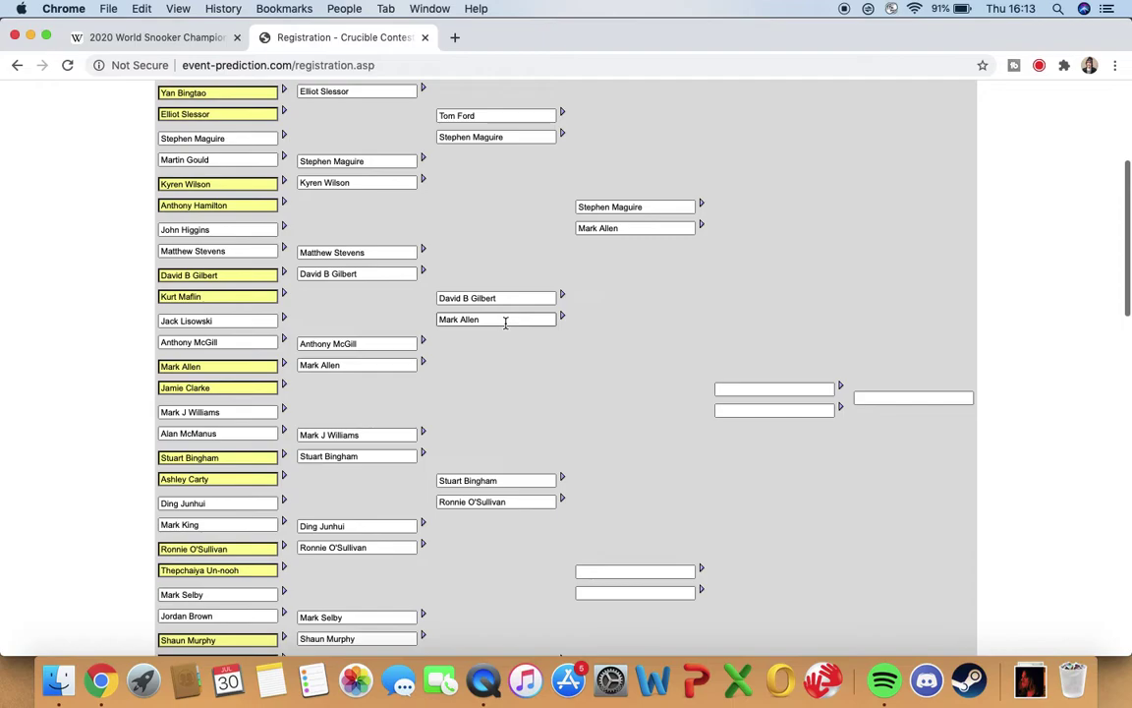
Advance Ronnie O'Sullivan and Shaun Murphy into the remaining semifinal slots
scroll(505, 322, down, 5)
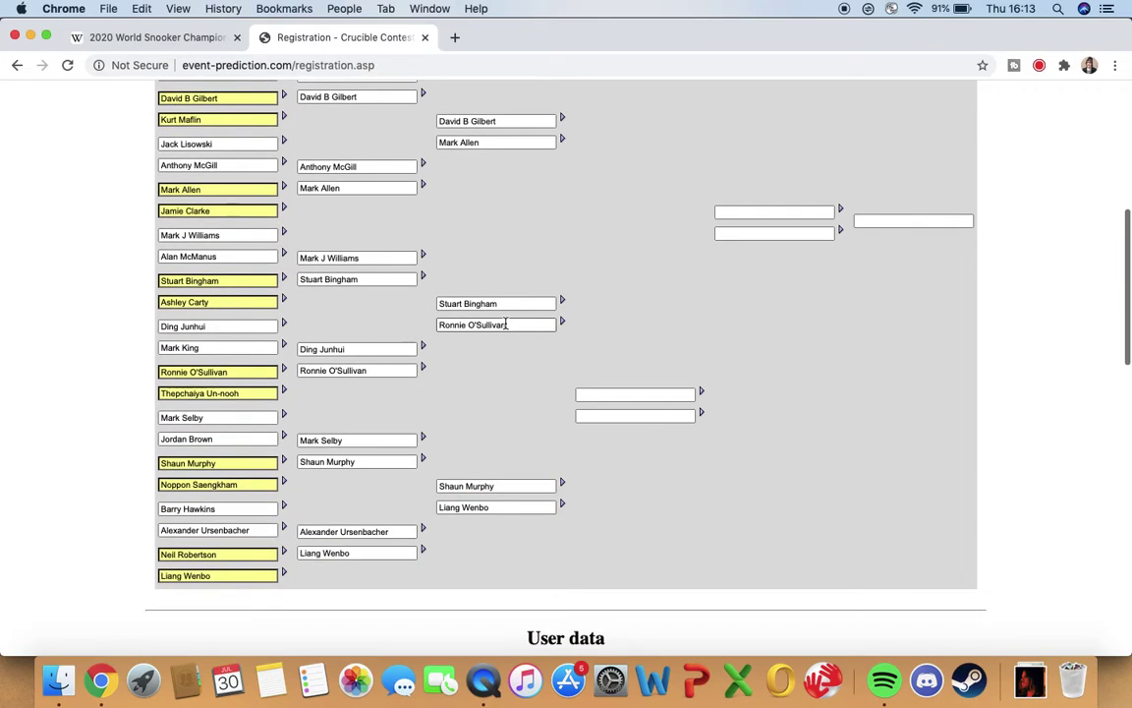
click(506, 325)
scroll(505, 328, up, 10)
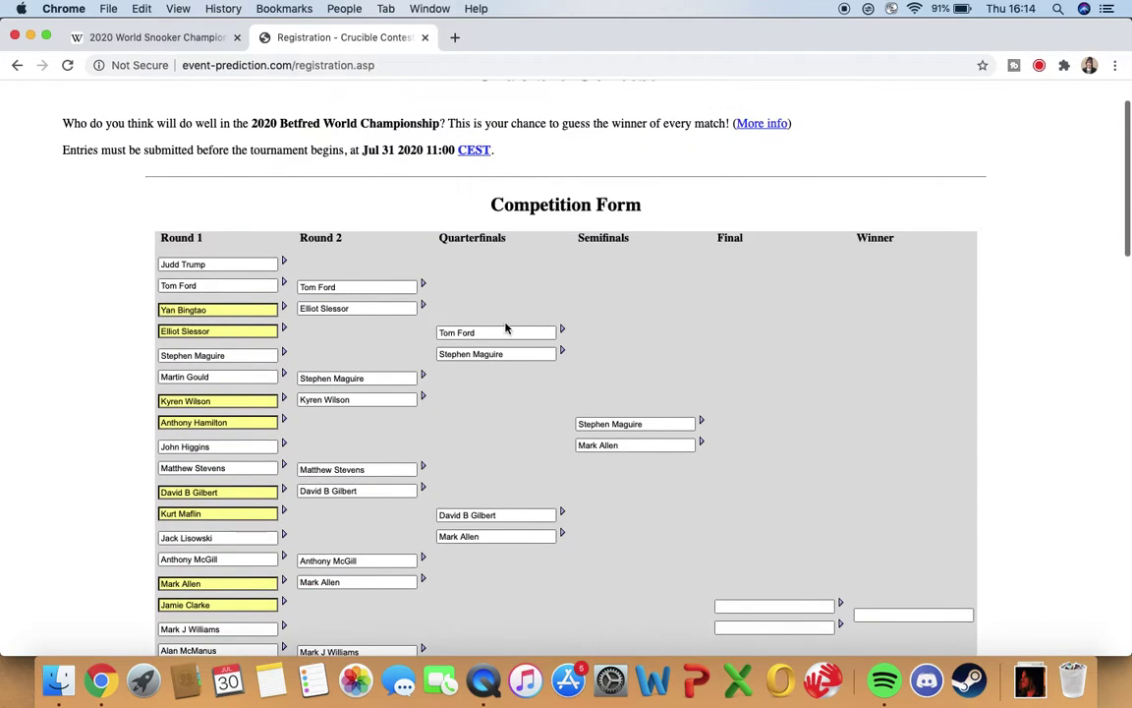
scroll(505, 297, down, 10)
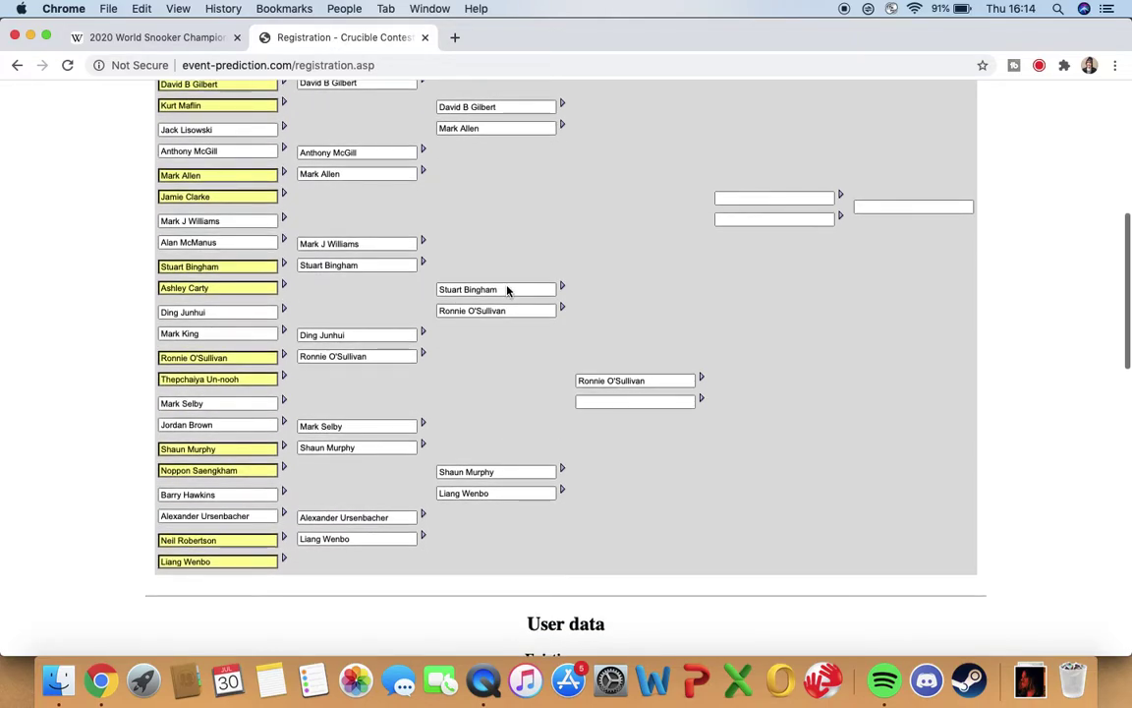
scroll(507, 290, down, 3)
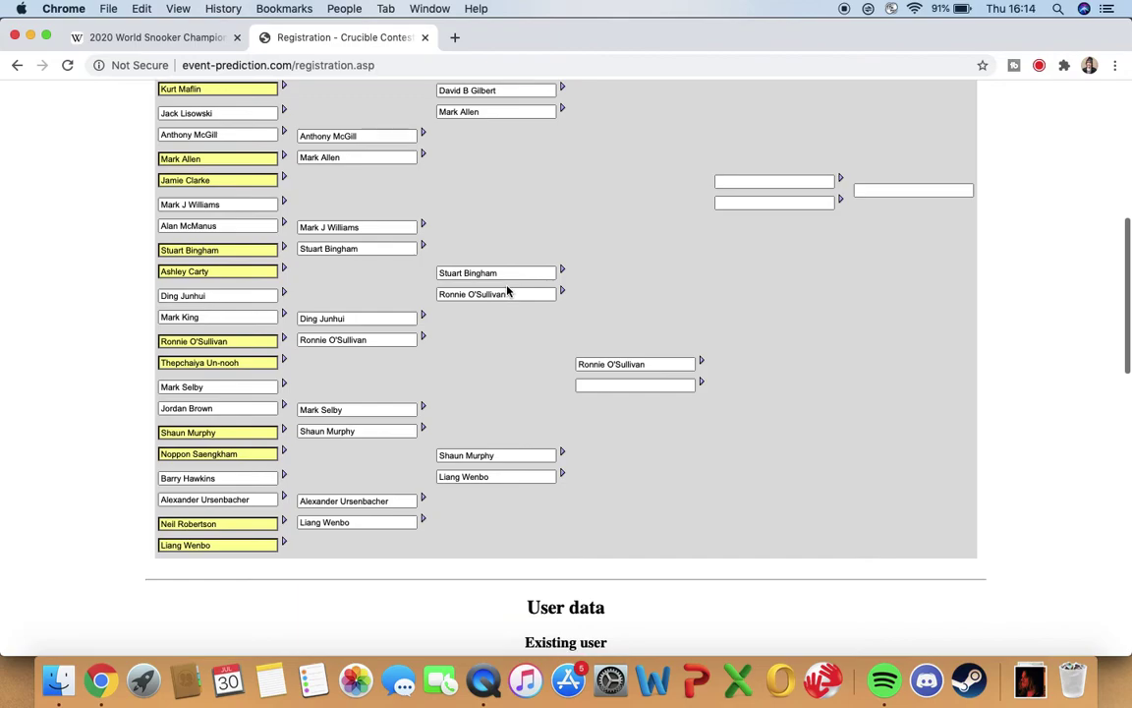
scroll(507, 289, down, 2)
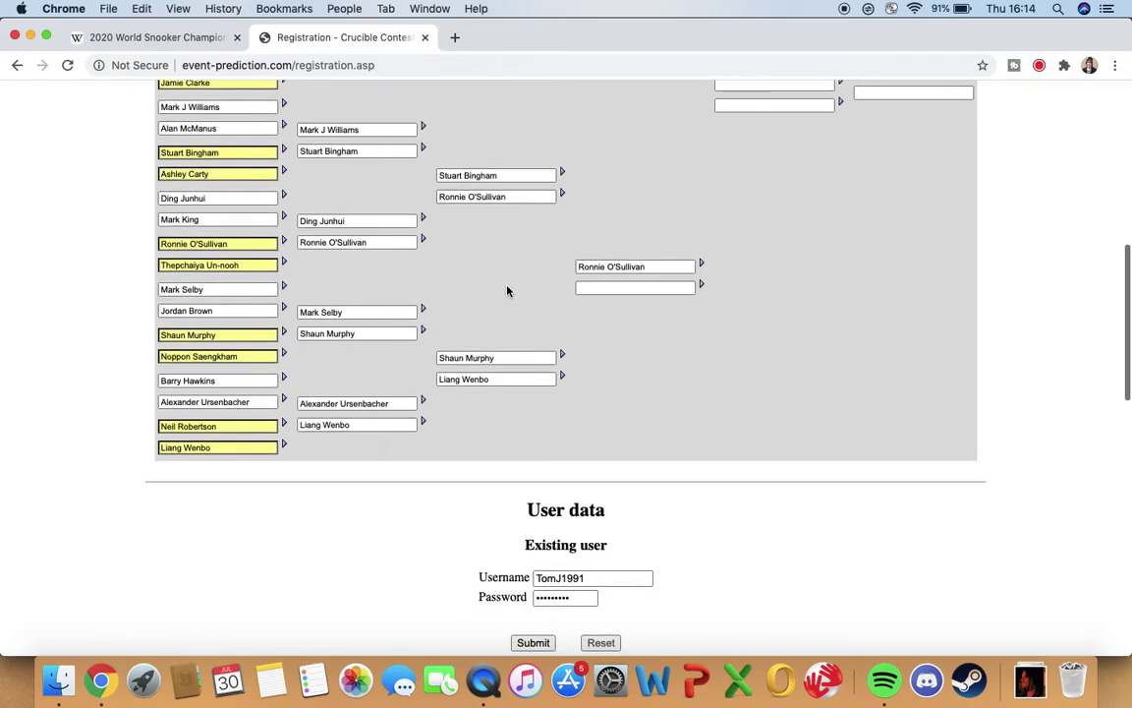
scroll(507, 290, down, 1)
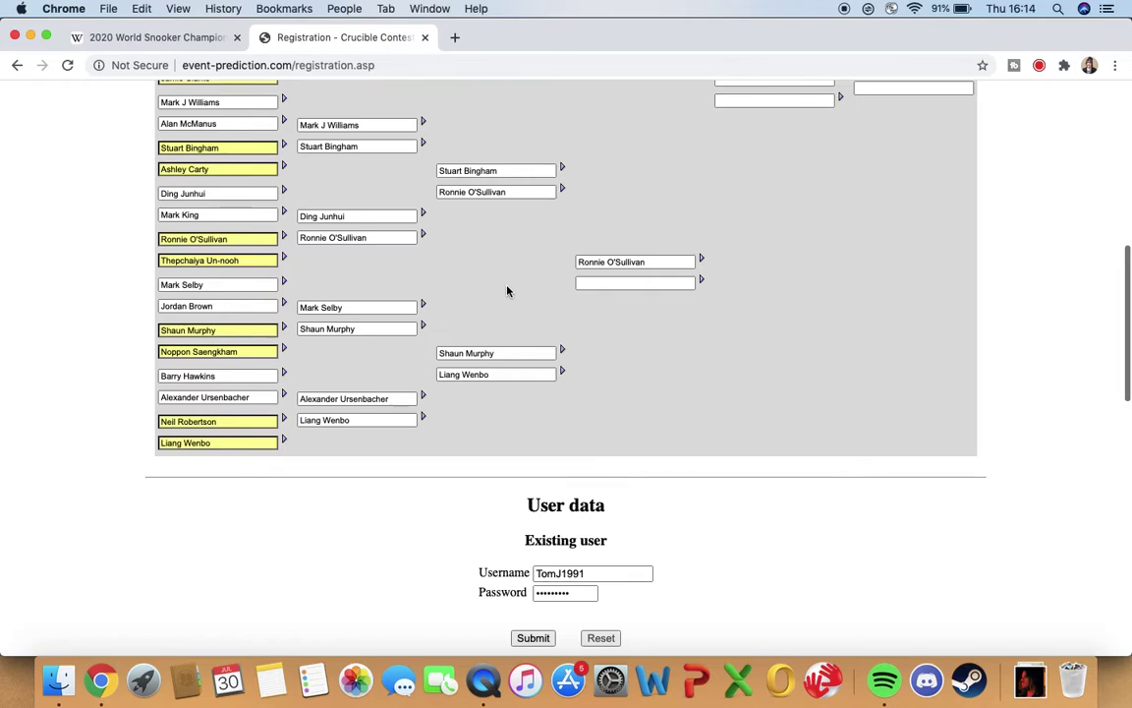
click(501, 352)
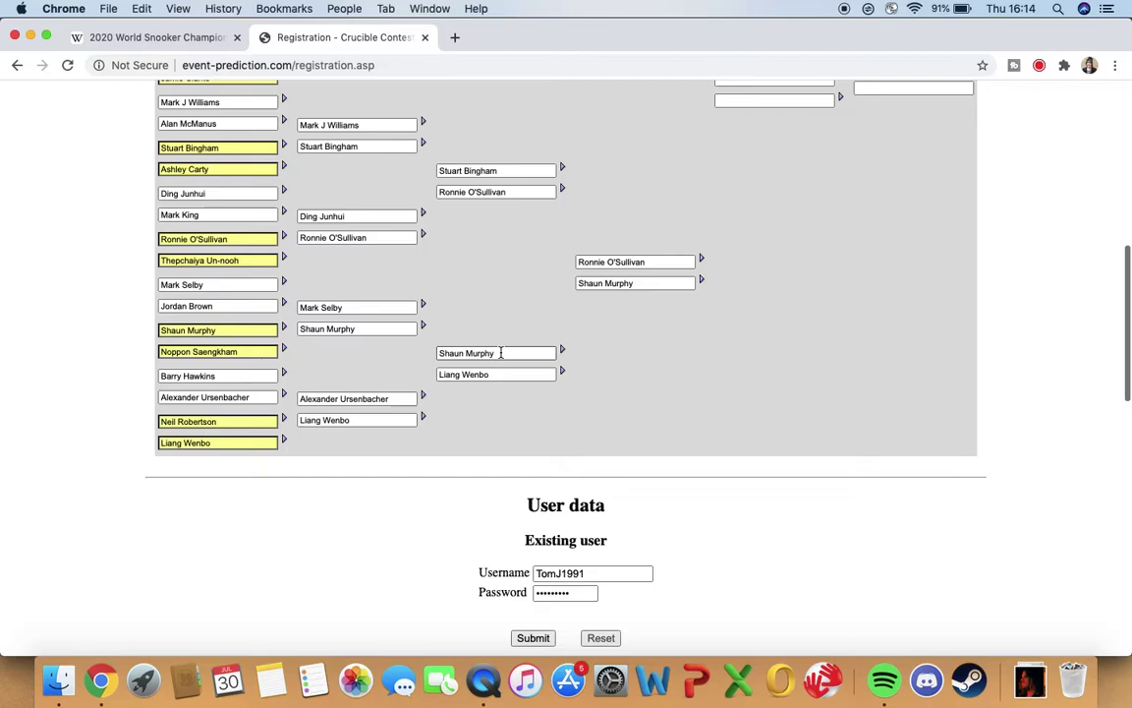
scroll(503, 354, up, 10)
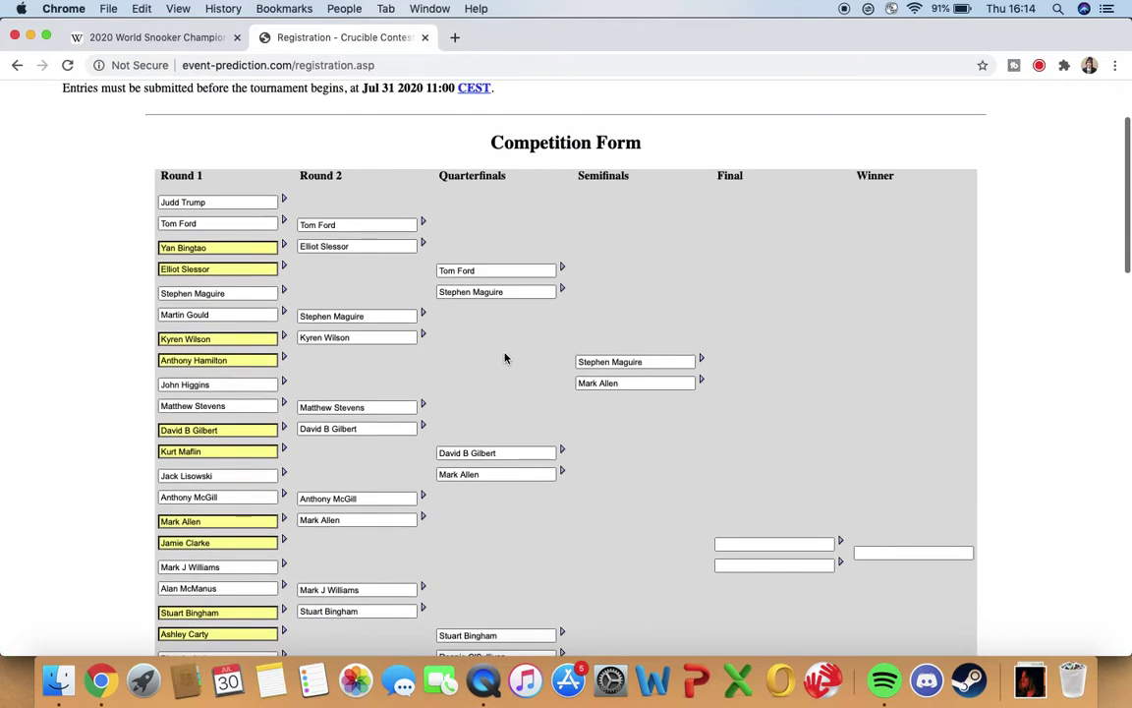
scroll(751, 199, down, 3)
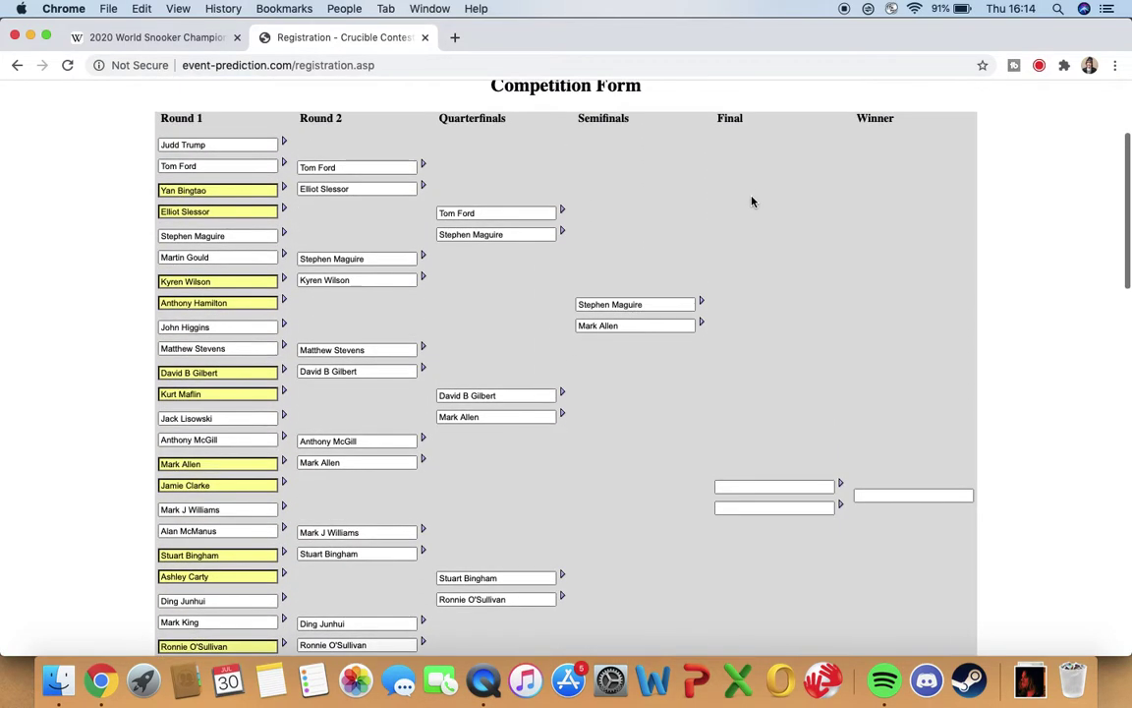
scroll(752, 202, down, 5)
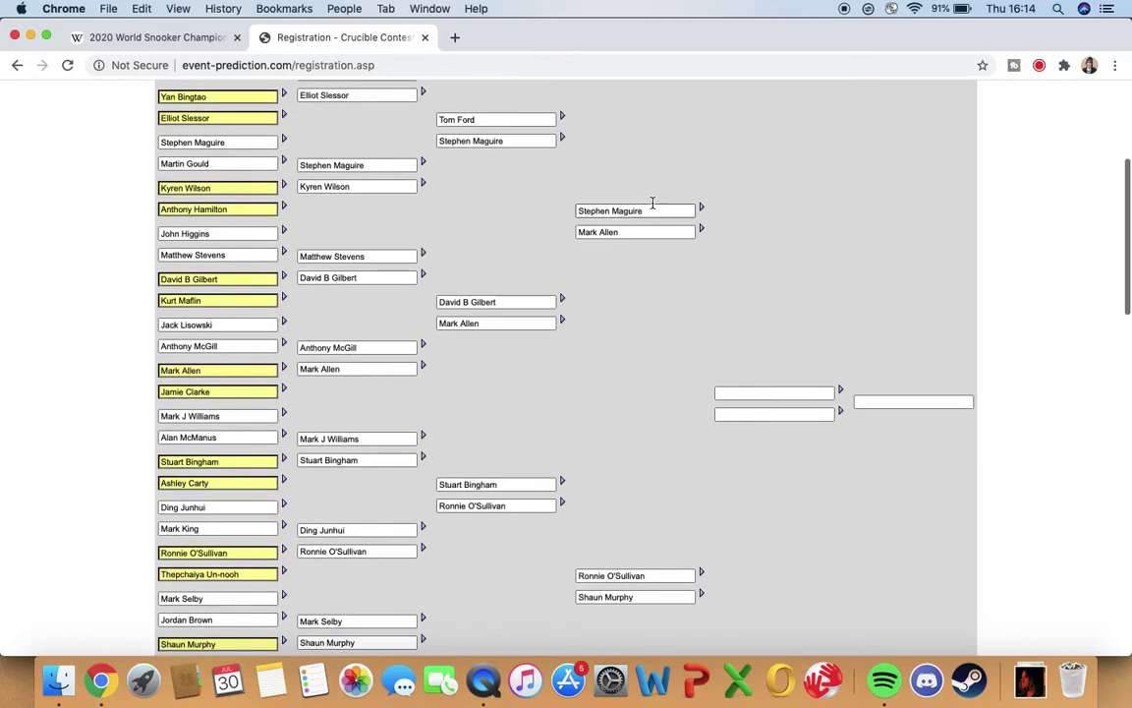
Send Stephen Maguire and Shaun Murphy to the final and pick Murphy as Winner
click(651, 209)
scroll(649, 210, up, 3)
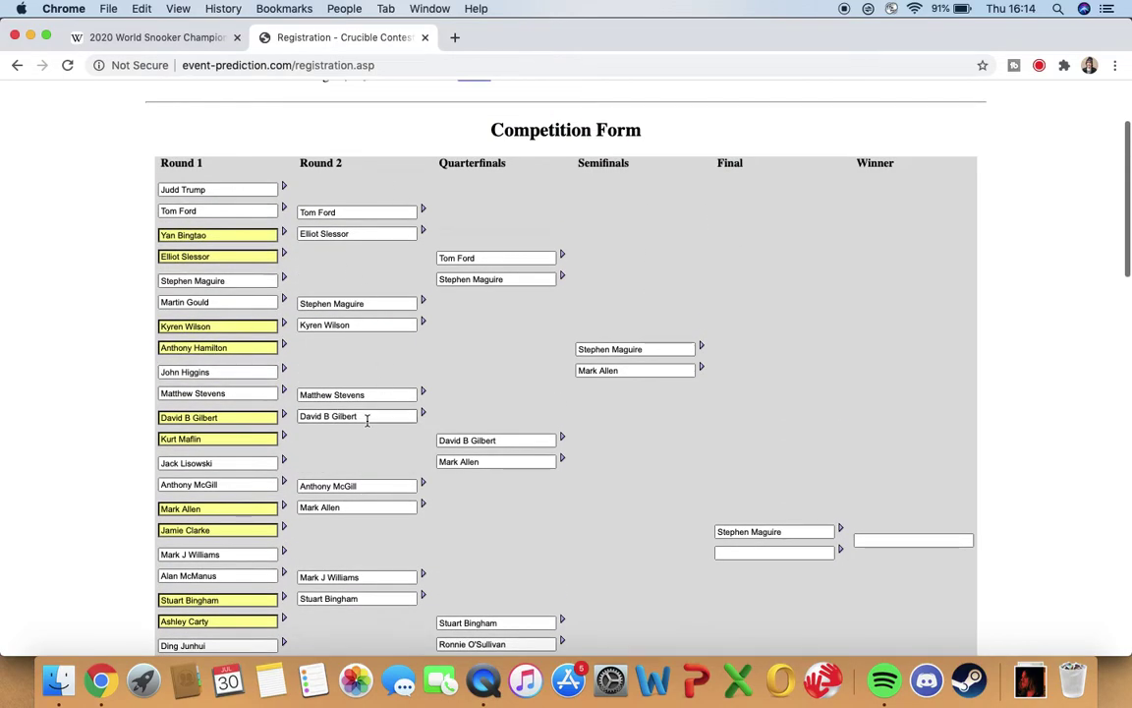
scroll(657, 383, down, 10)
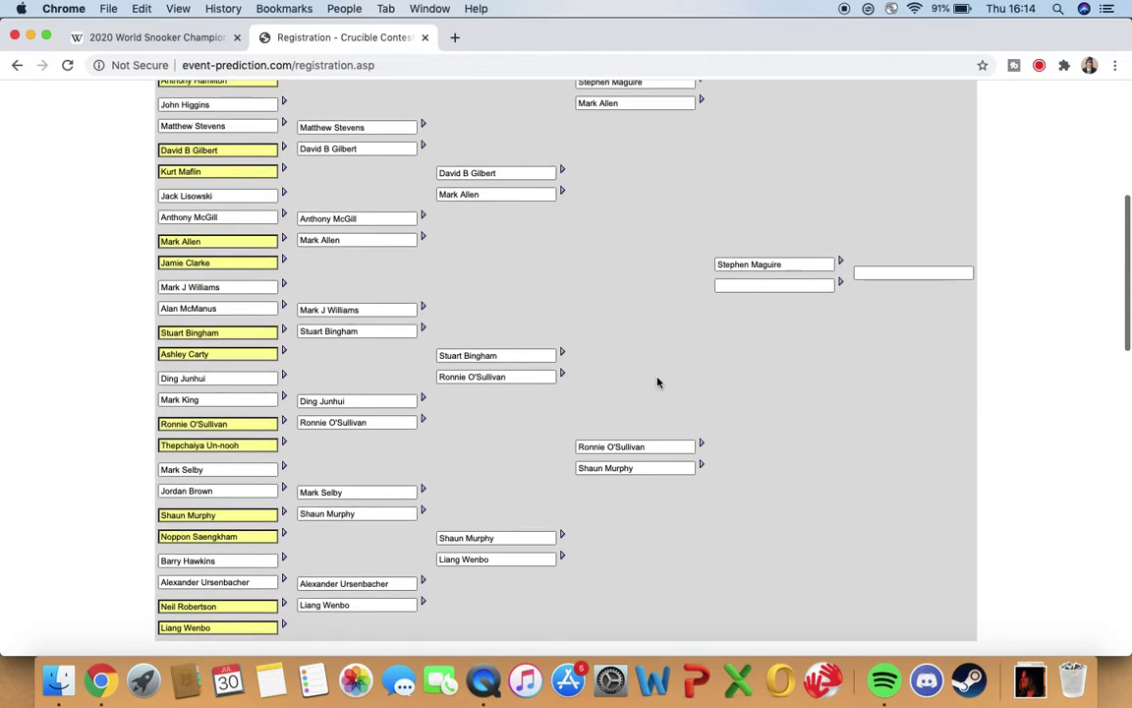
scroll(658, 382, down, 3)
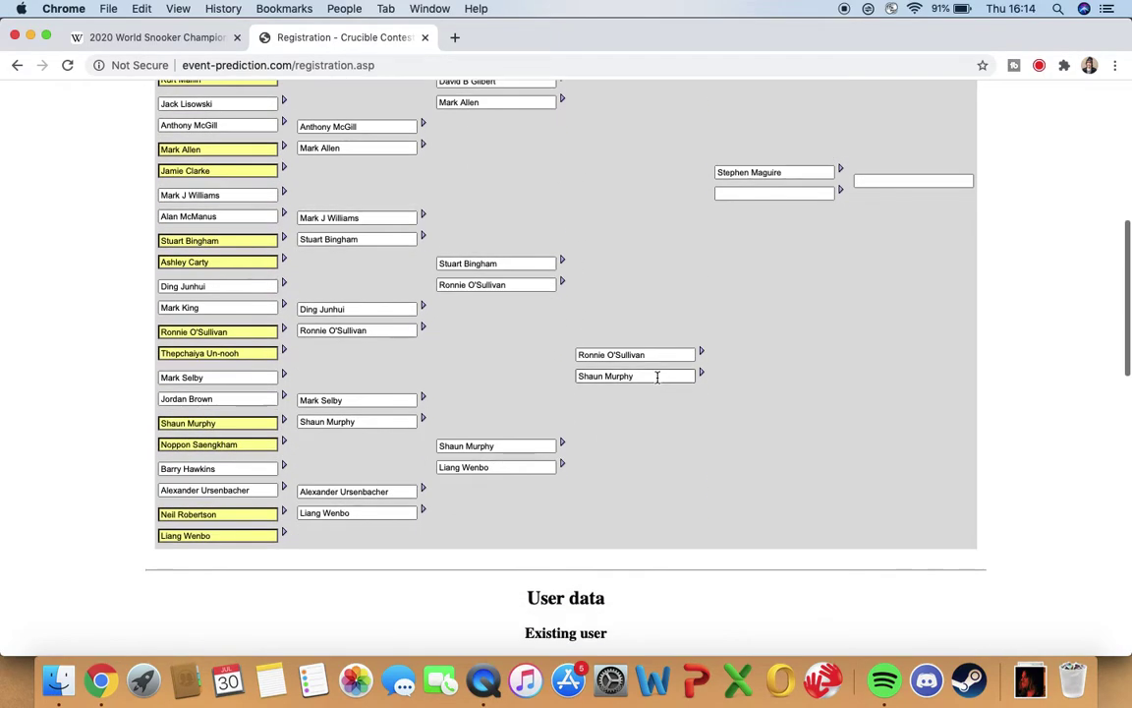
click(658, 376)
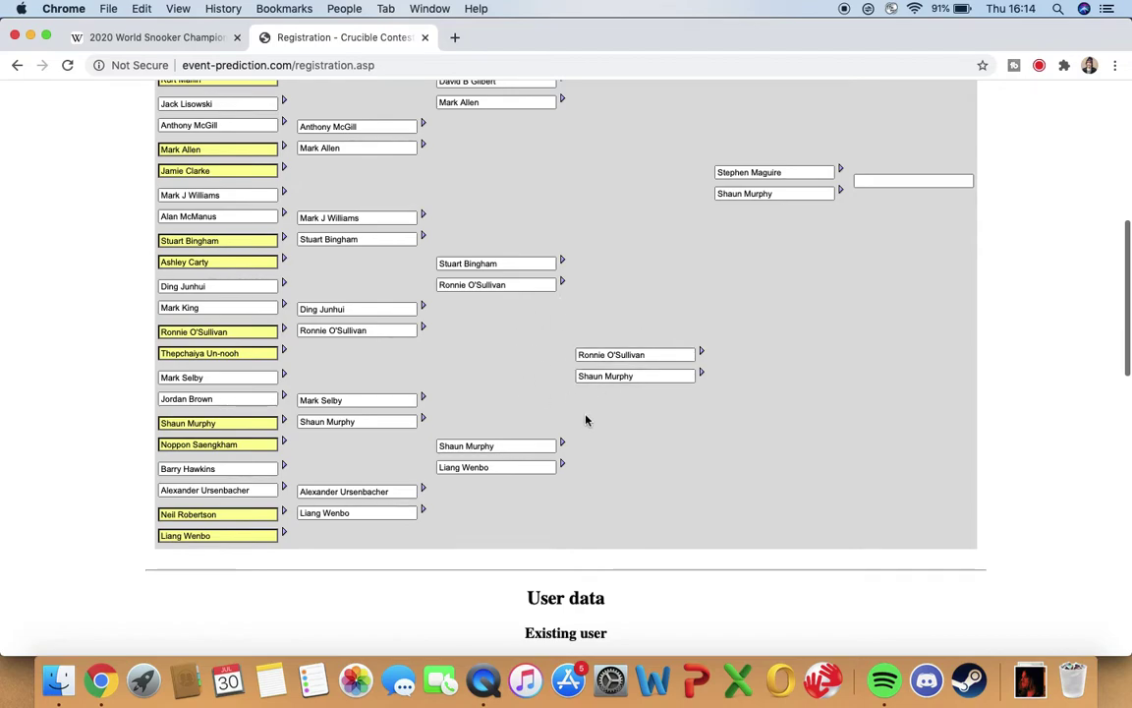
scroll(808, 321, up, 4)
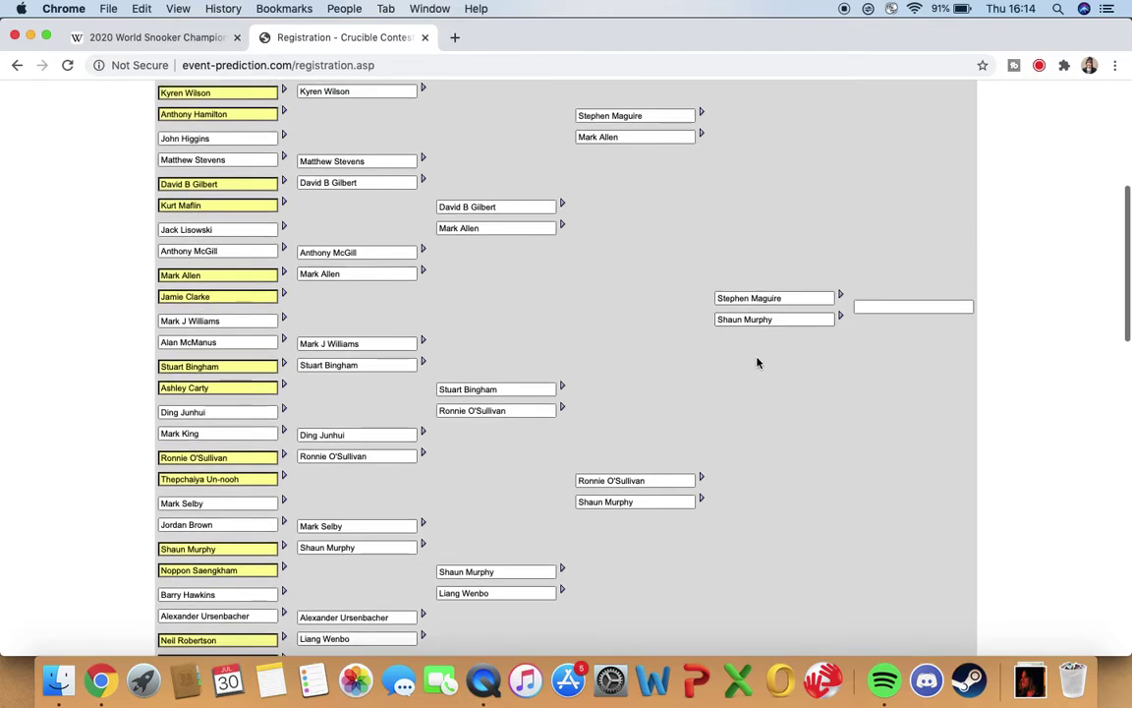
click(754, 320)
scroll(753, 320, up, 5)
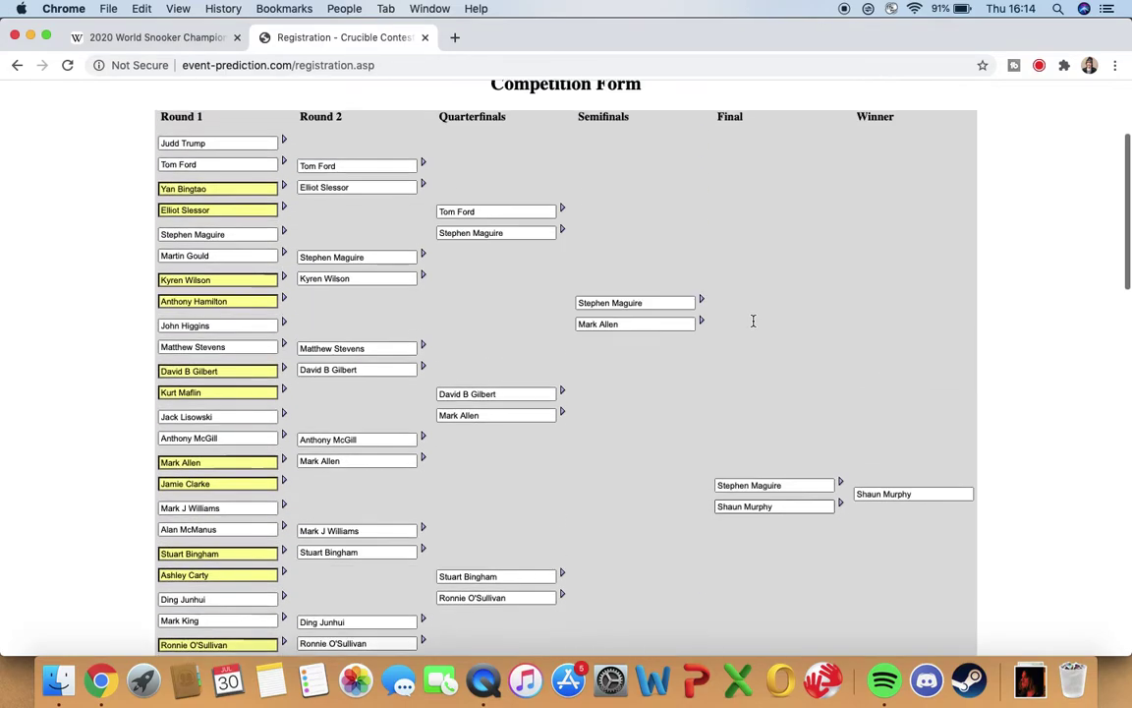
scroll(752, 322, down, 8)
scroll(754, 324, down, 10)
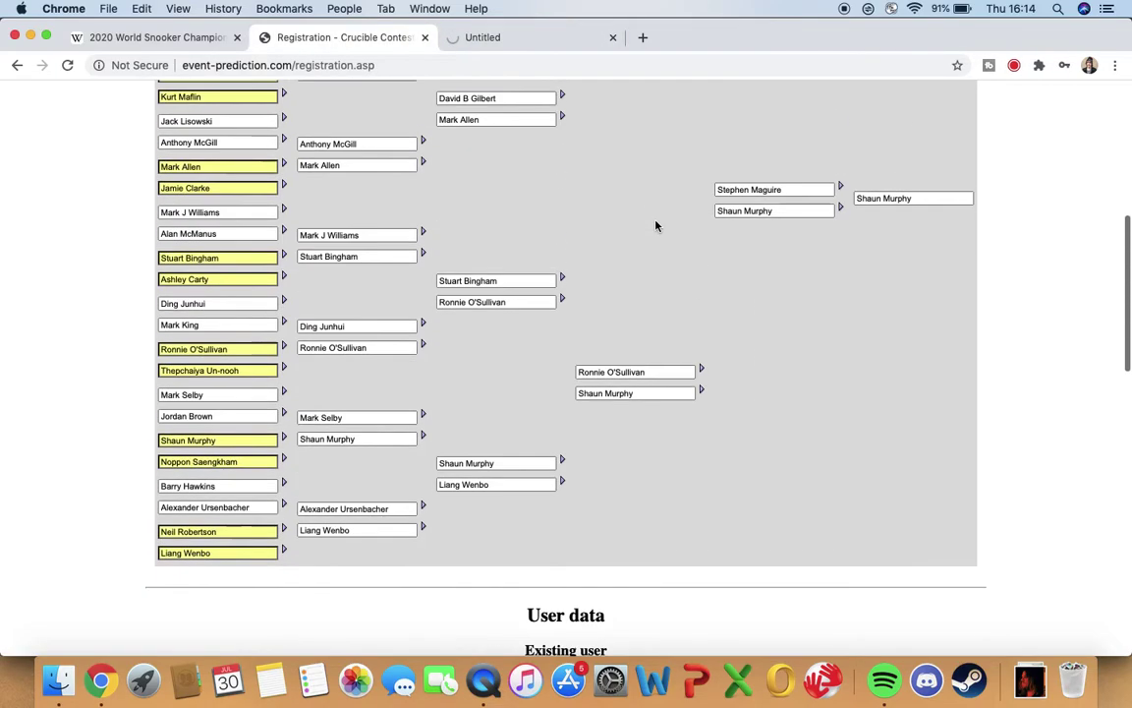
scroll(656, 226, up, 8)
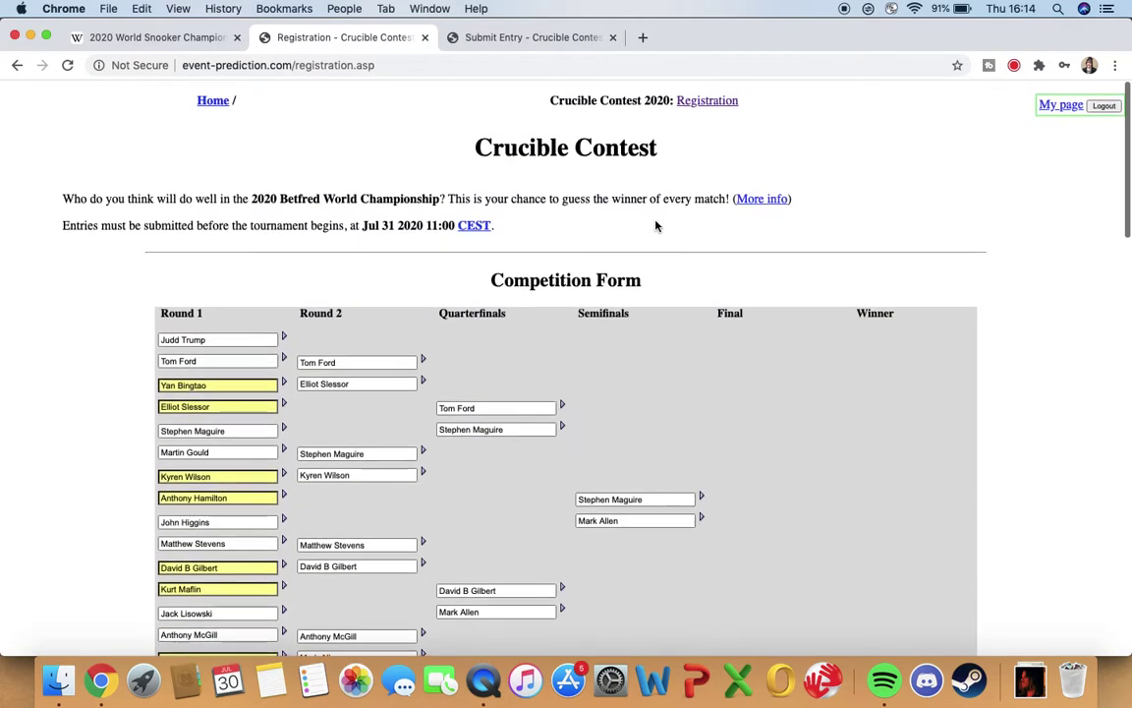
Check the assigned contestant number on the entry confirmation, then close it
click(551, 40)
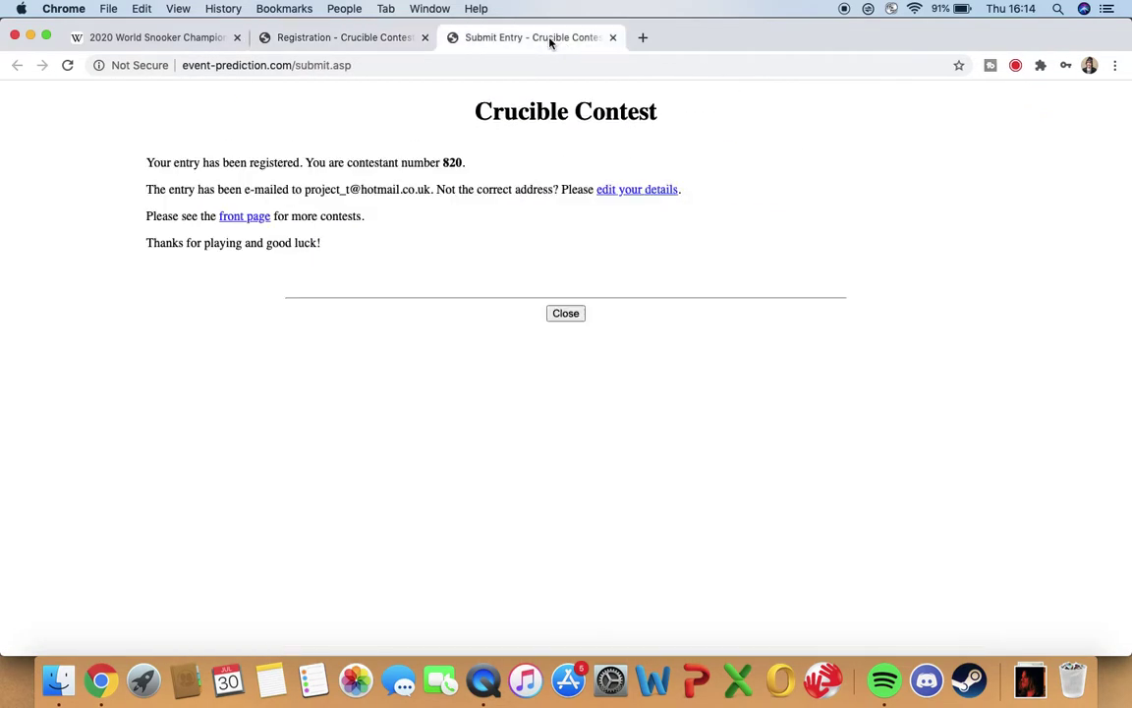
double_click(448, 160)
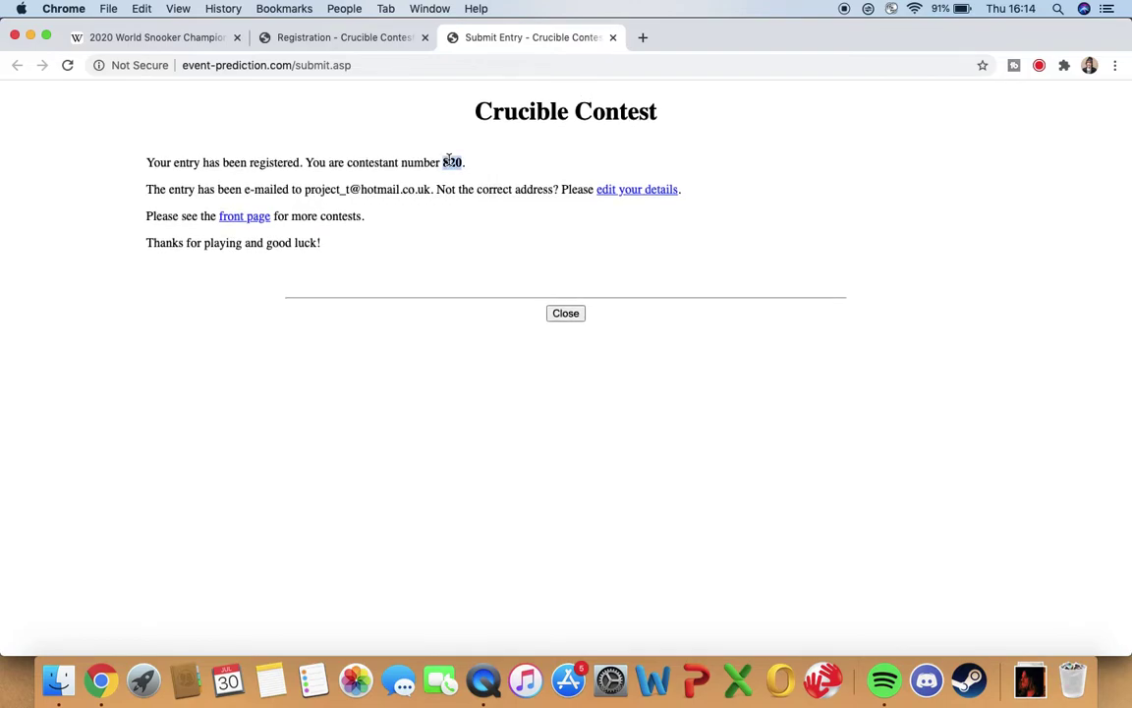
click(448, 160)
click(568, 313)
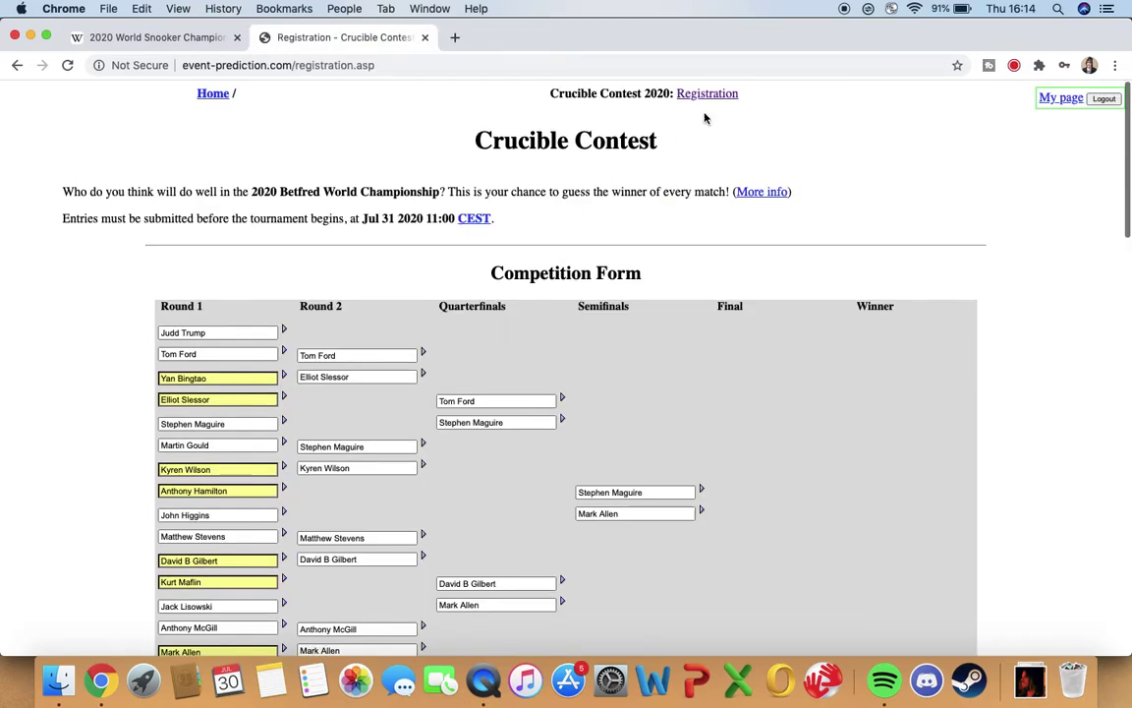
Return to the site's home page and look over its tournament list
click(208, 95)
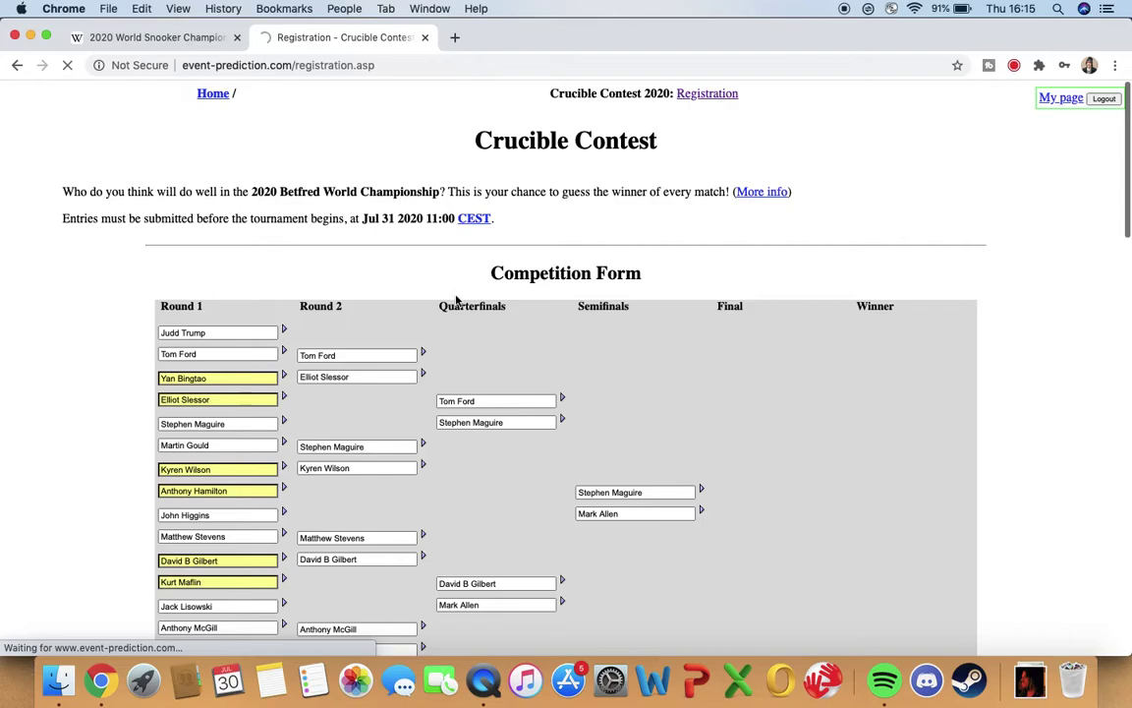
scroll(456, 300, down, 2)
scroll(456, 300, up, 2)
scroll(79, 305, down, 4)
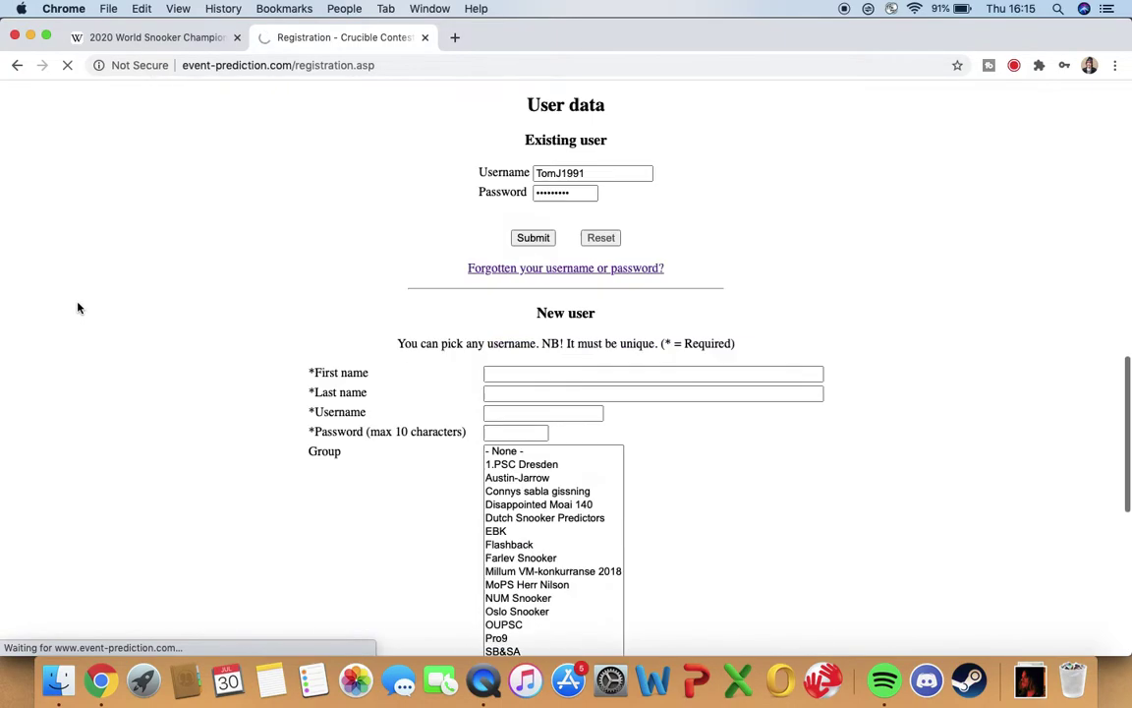
scroll(79, 308, down, 5)
scroll(78, 307, up, 6)
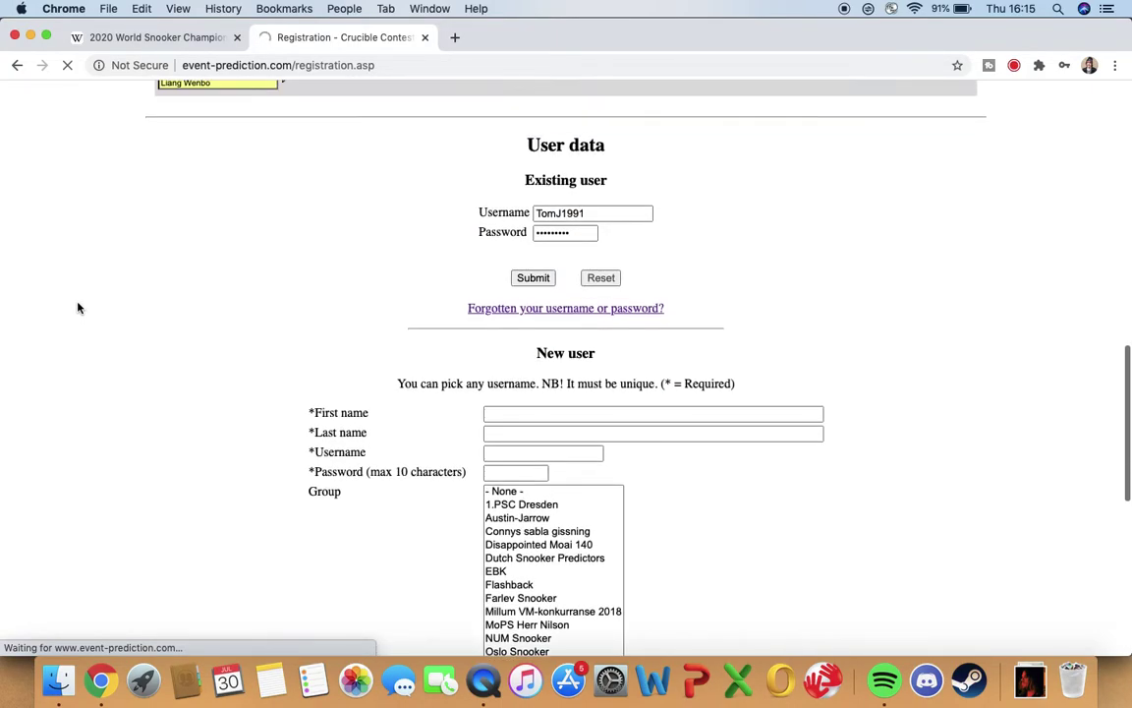
scroll(79, 307, up, 10)
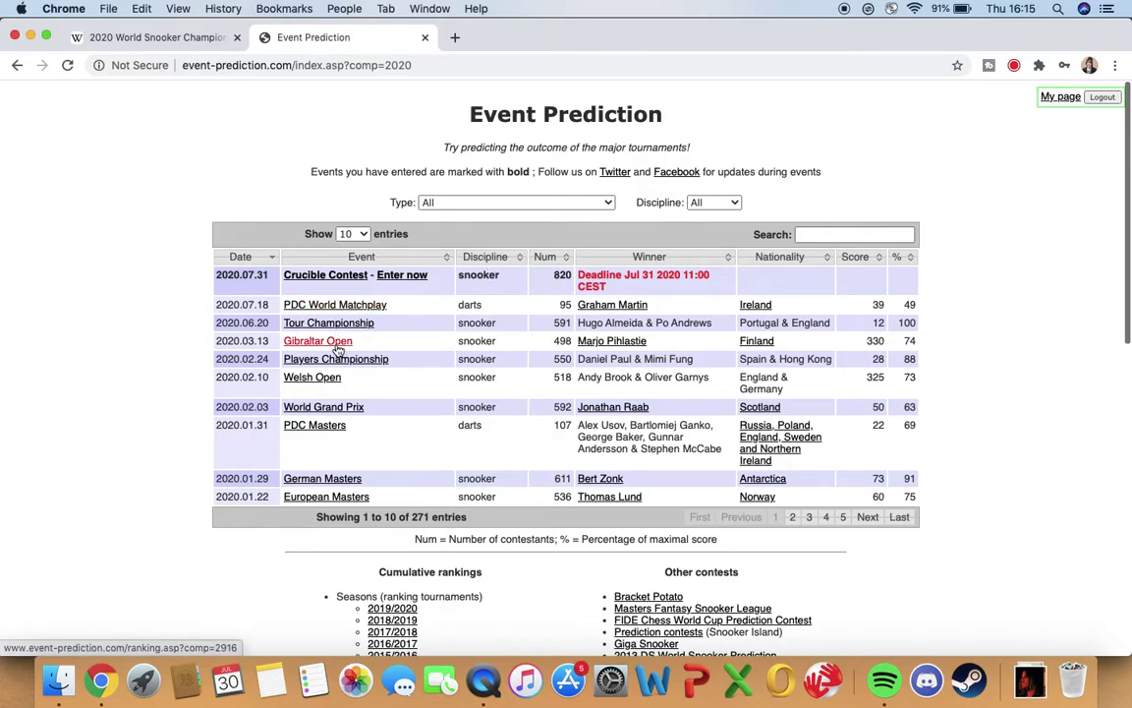
Open the Crucible Contest (2005-2019) cumulative rankings, listing 4 565 contestants by score
scroll(454, 425, down, 5)
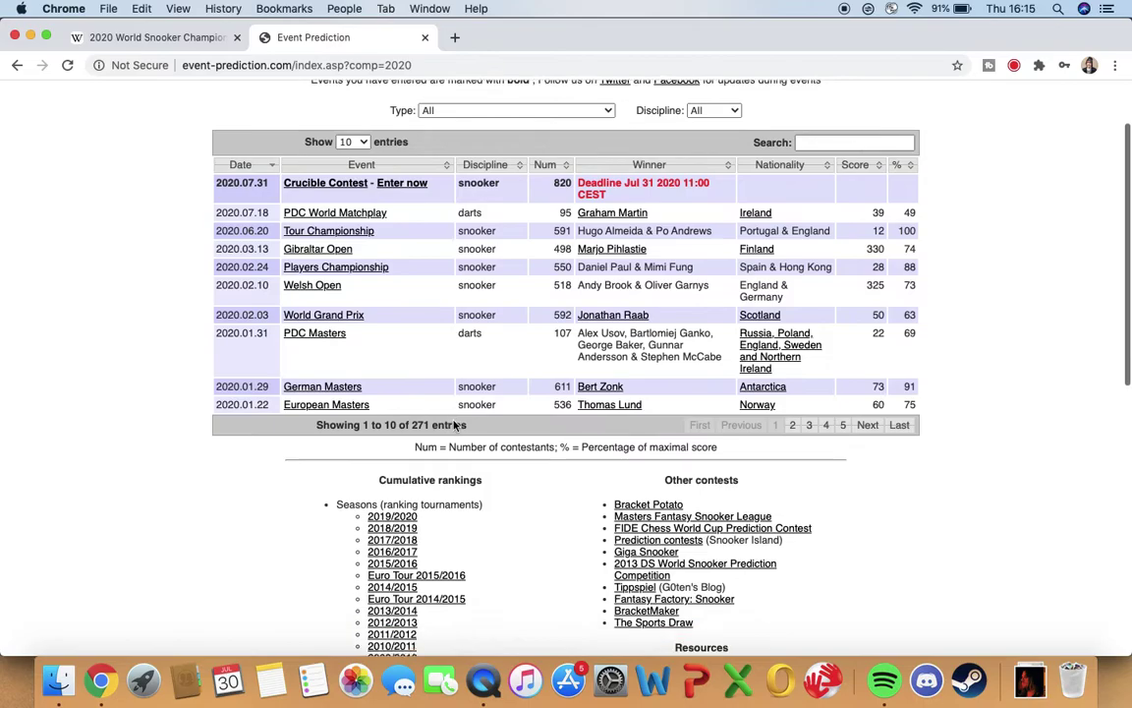
scroll(527, 407, down, 3)
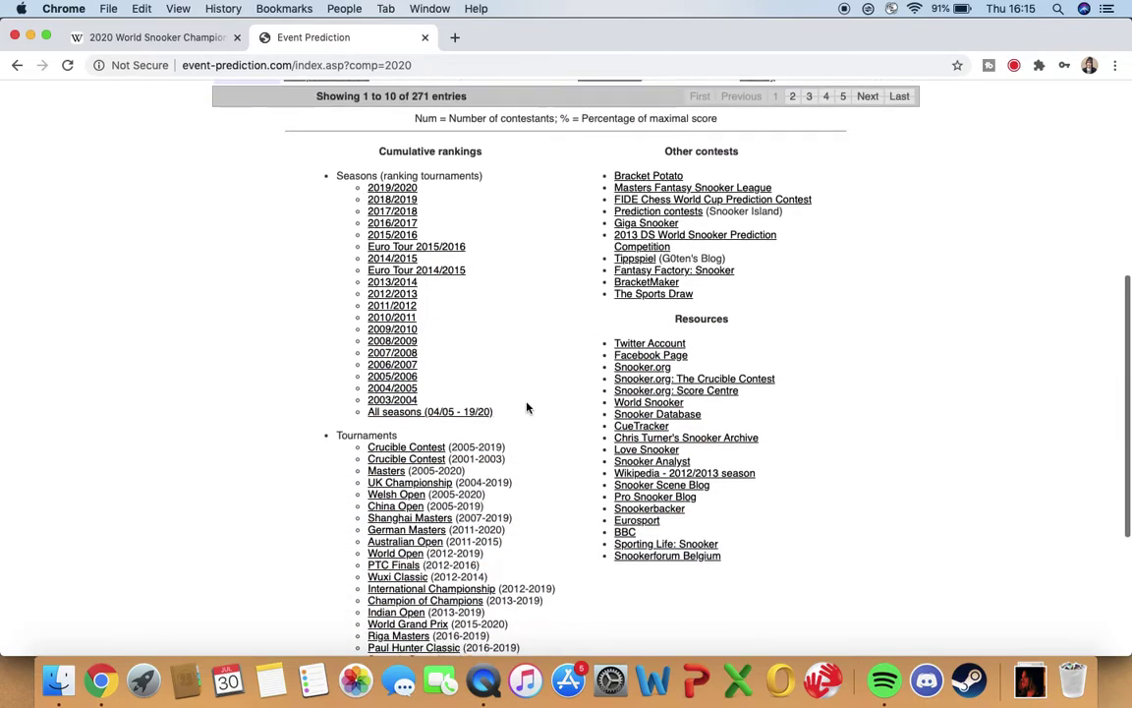
click(413, 420)
scroll(462, 394, up, 3)
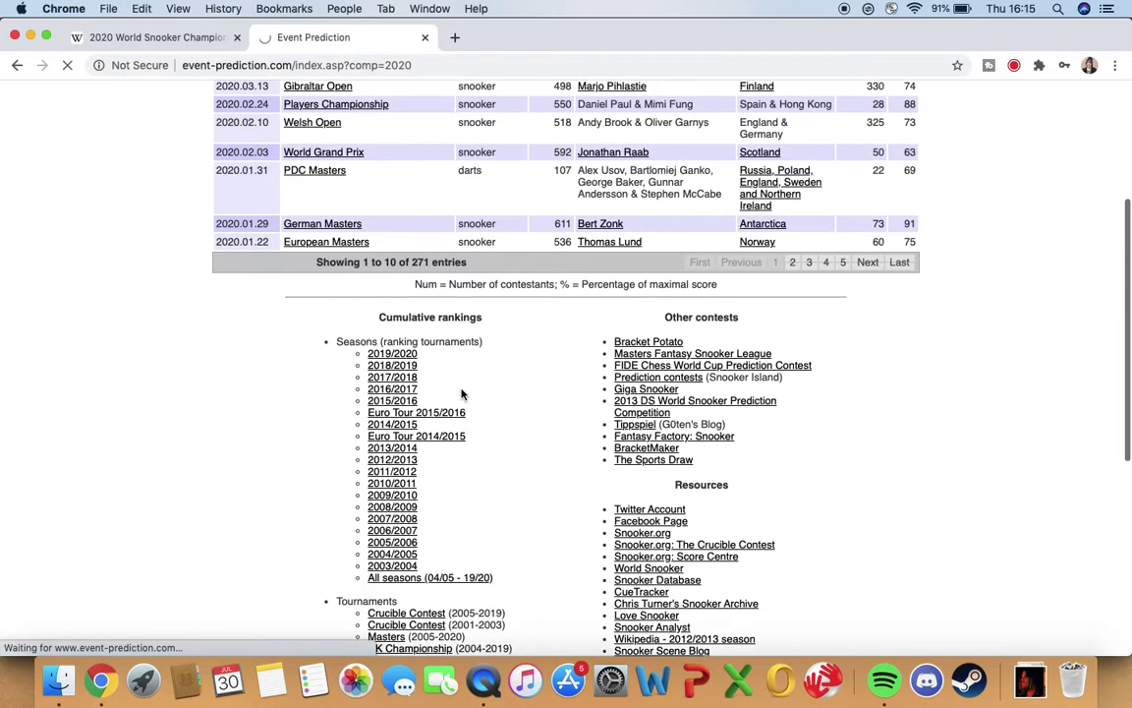
scroll(462, 394, down, 4)
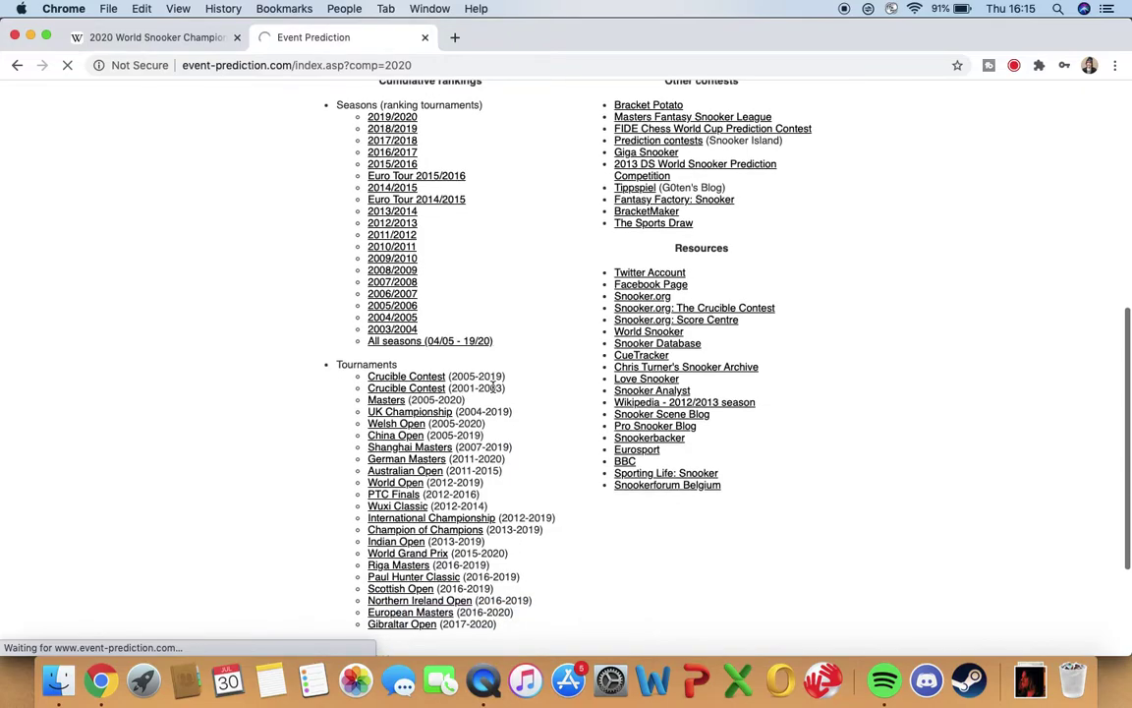
scroll(493, 388, up, 5)
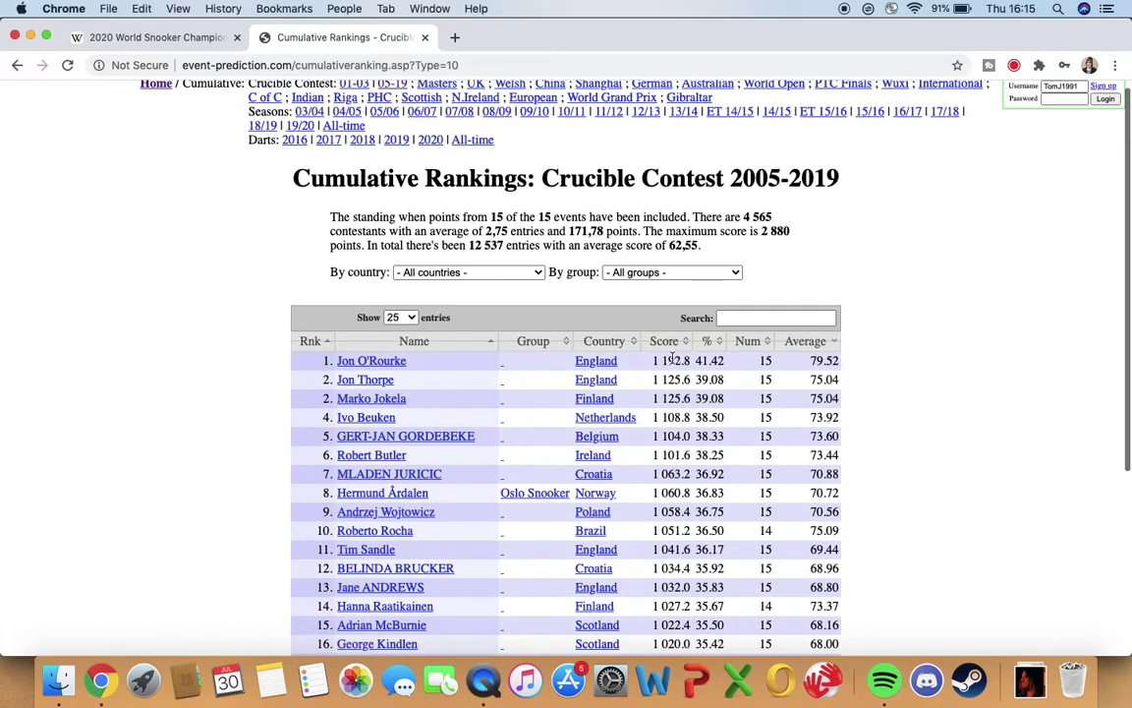
scroll(912, 339, down, 5)
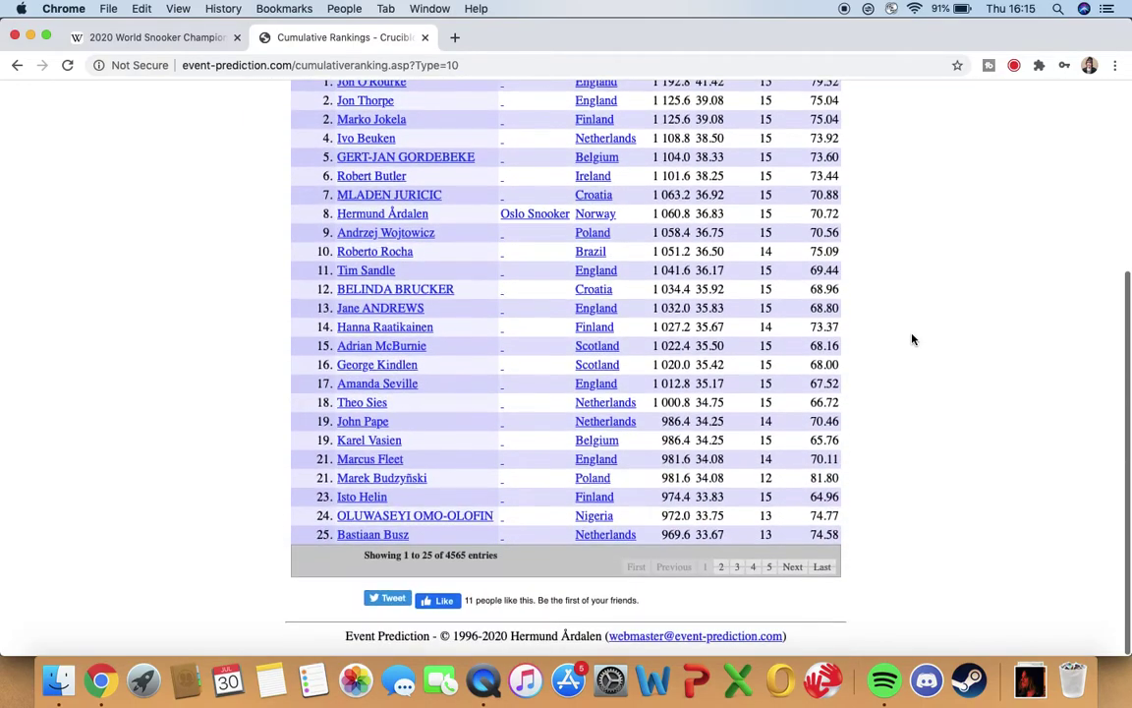
scroll(911, 339, up, 5)
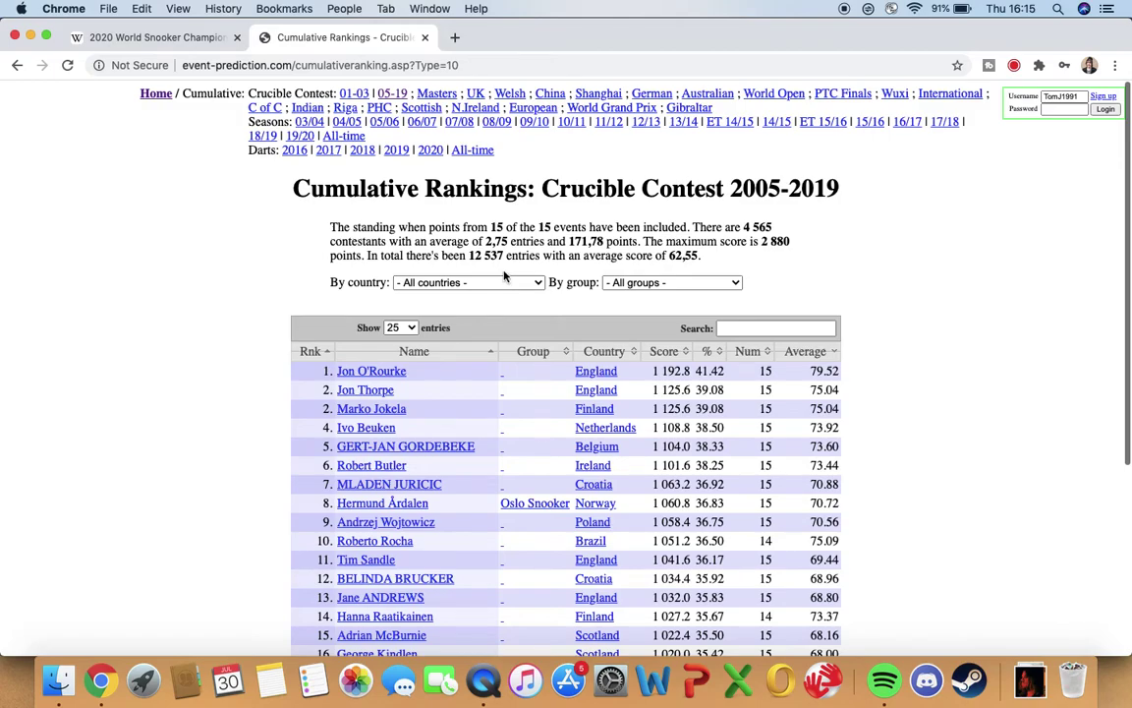
scroll(504, 276, down, 1)
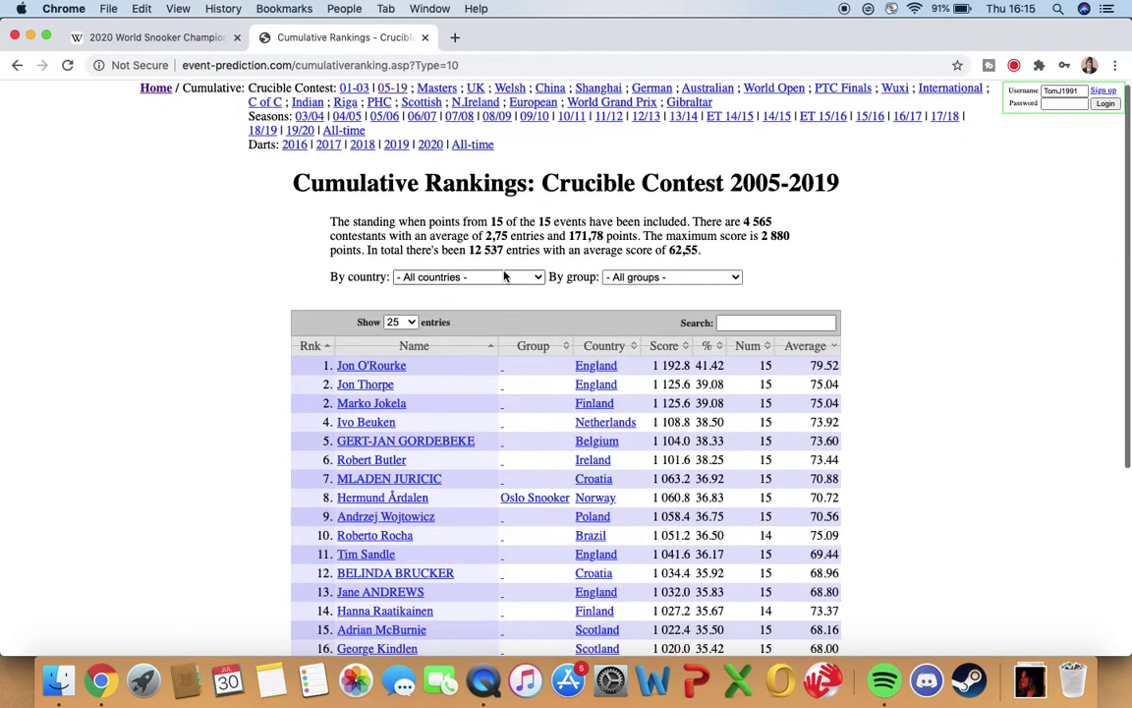
scroll(504, 277, up, 1)
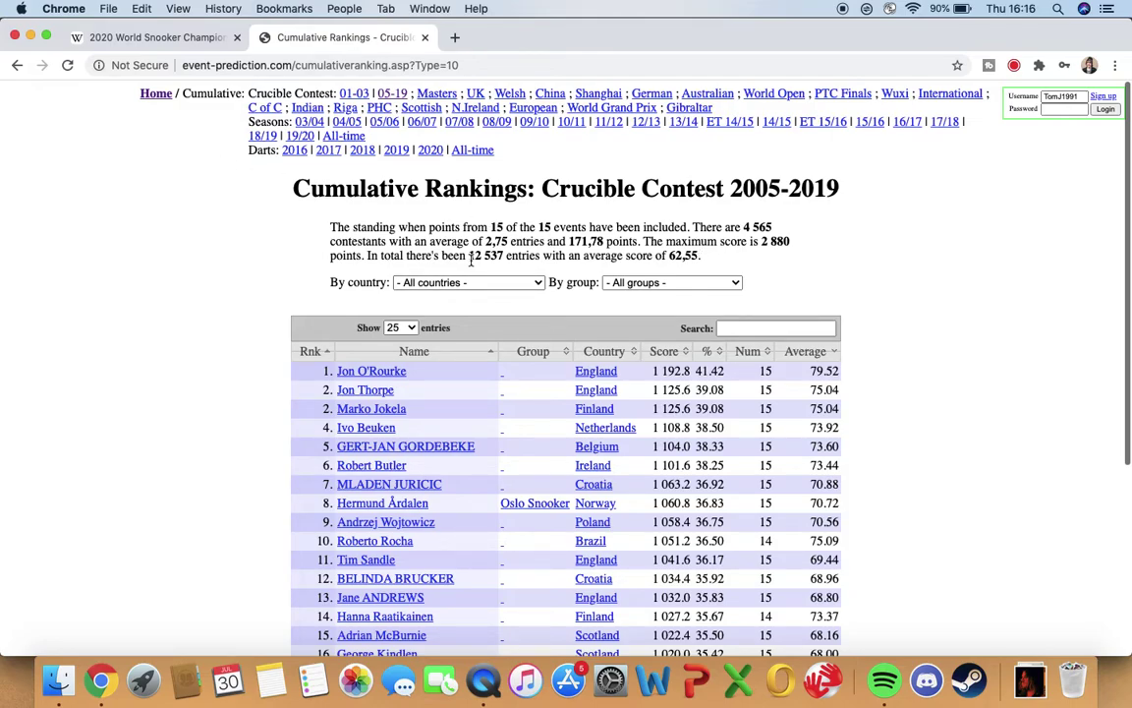
drag(470, 257, 503, 256)
click(507, 257)
scroll(518, 255, down, 2)
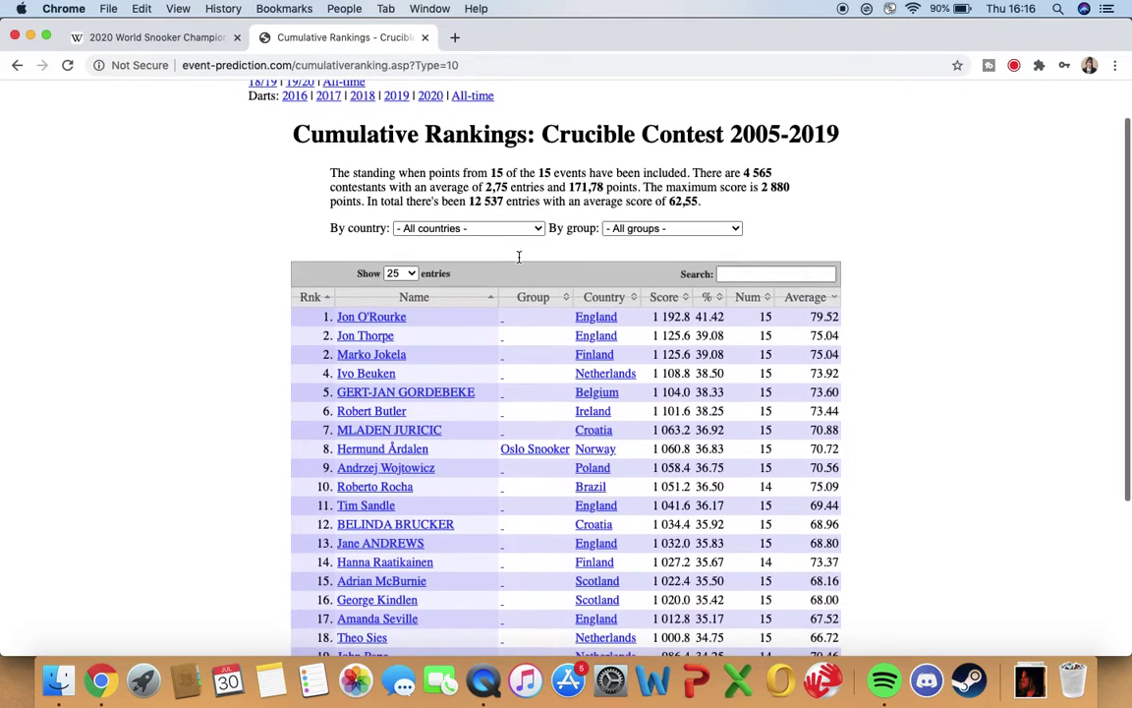
scroll(519, 256, up, 1)
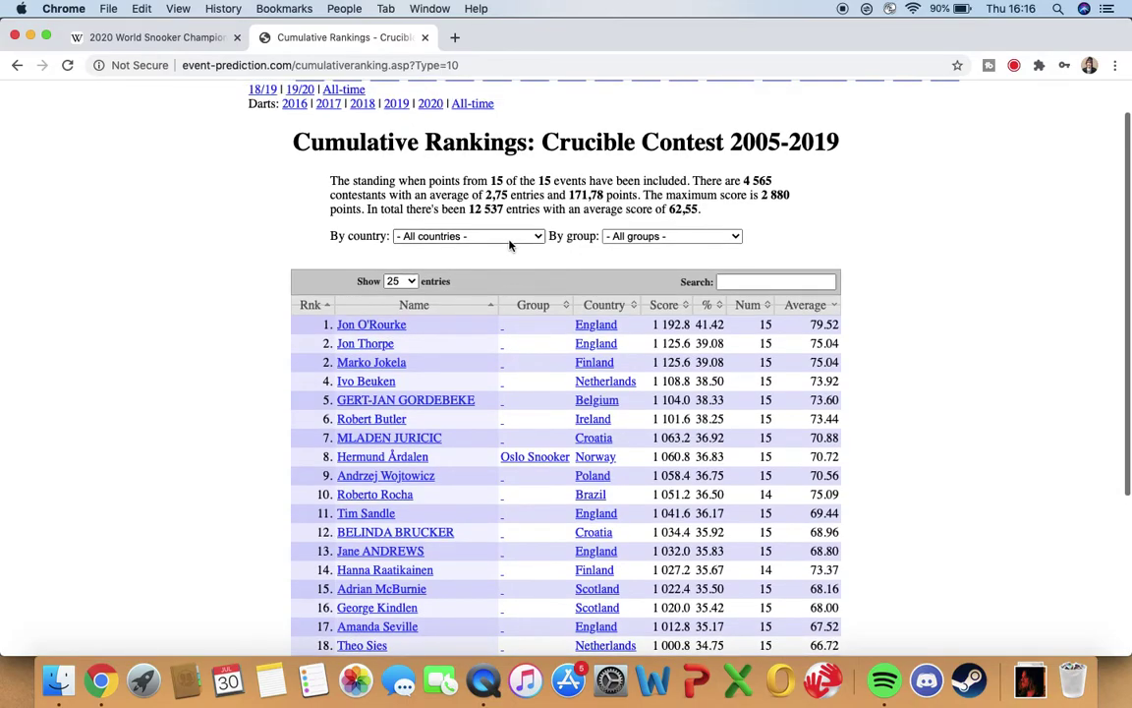
scroll(516, 264, down, 5)
scroll(511, 245, up, 6)
scroll(510, 246, down, 2)
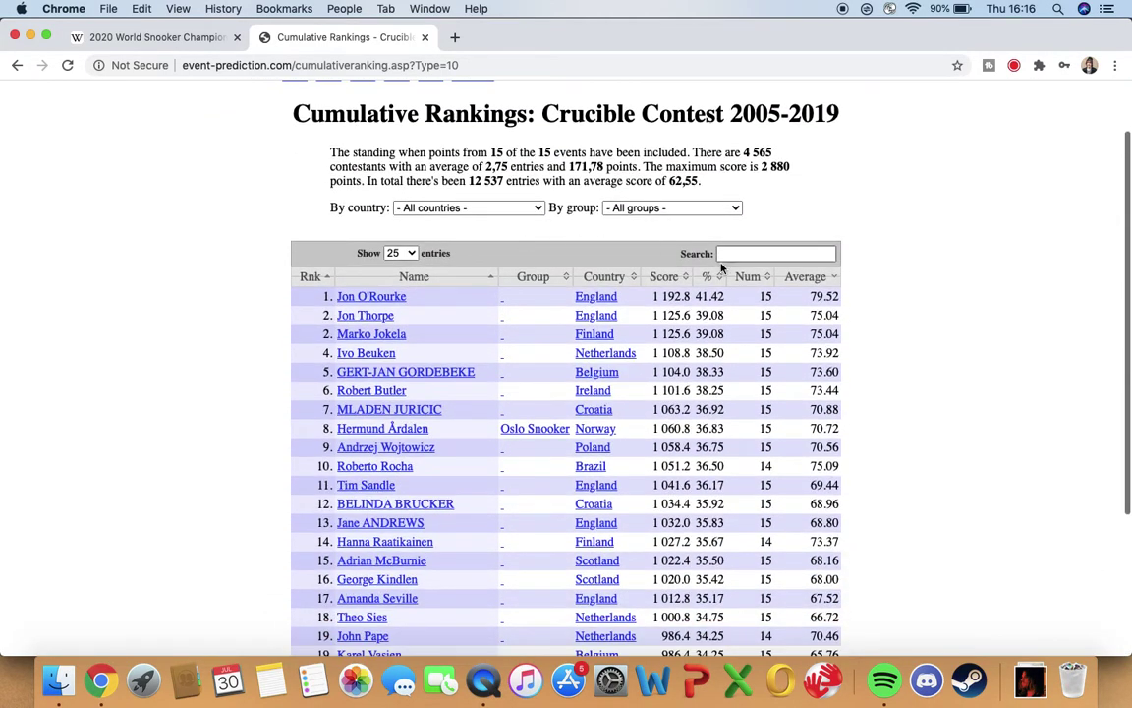
scroll(736, 308, down, 4)
scroll(736, 309, up, 5)
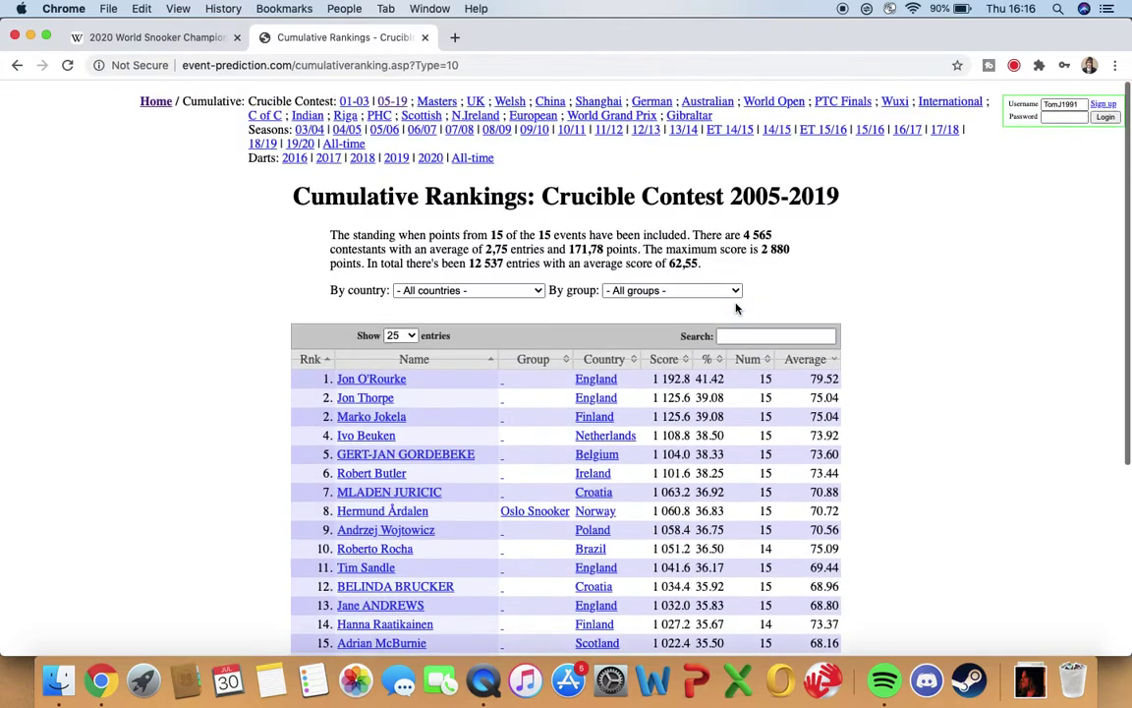
scroll(250, 191, up, 1)
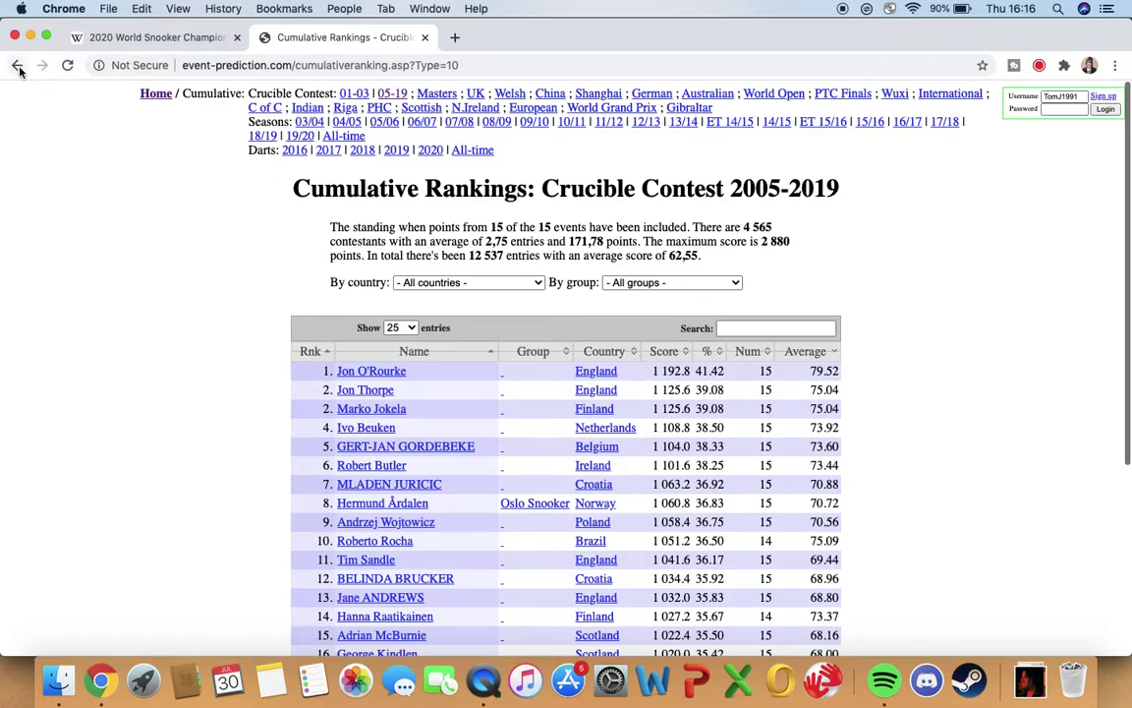
click(620, 283)
click(429, 266)
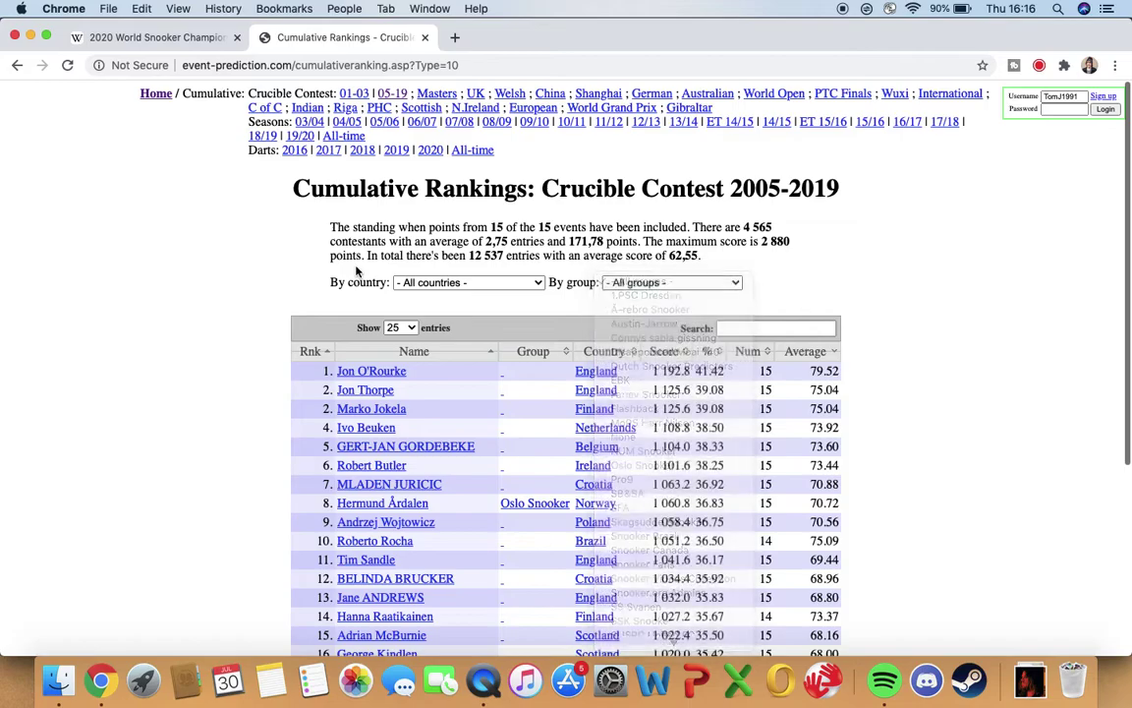
Go back to the event list and find the Cumulative rankings section
click(17, 65)
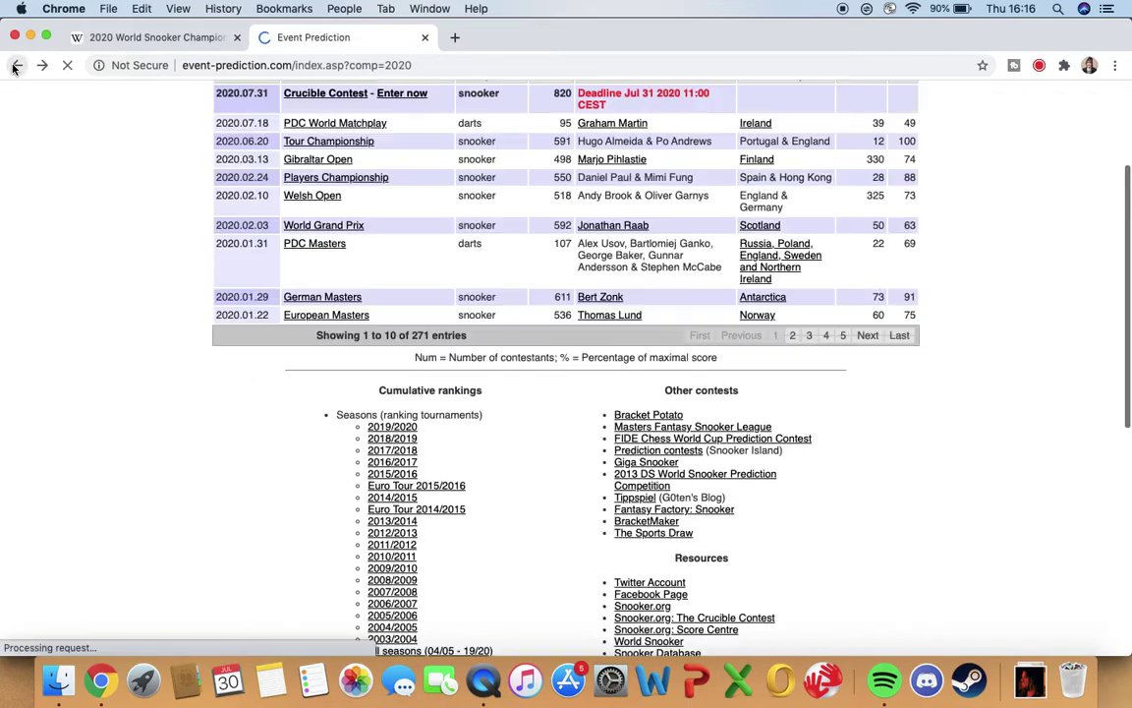
scroll(586, 355, down, 5)
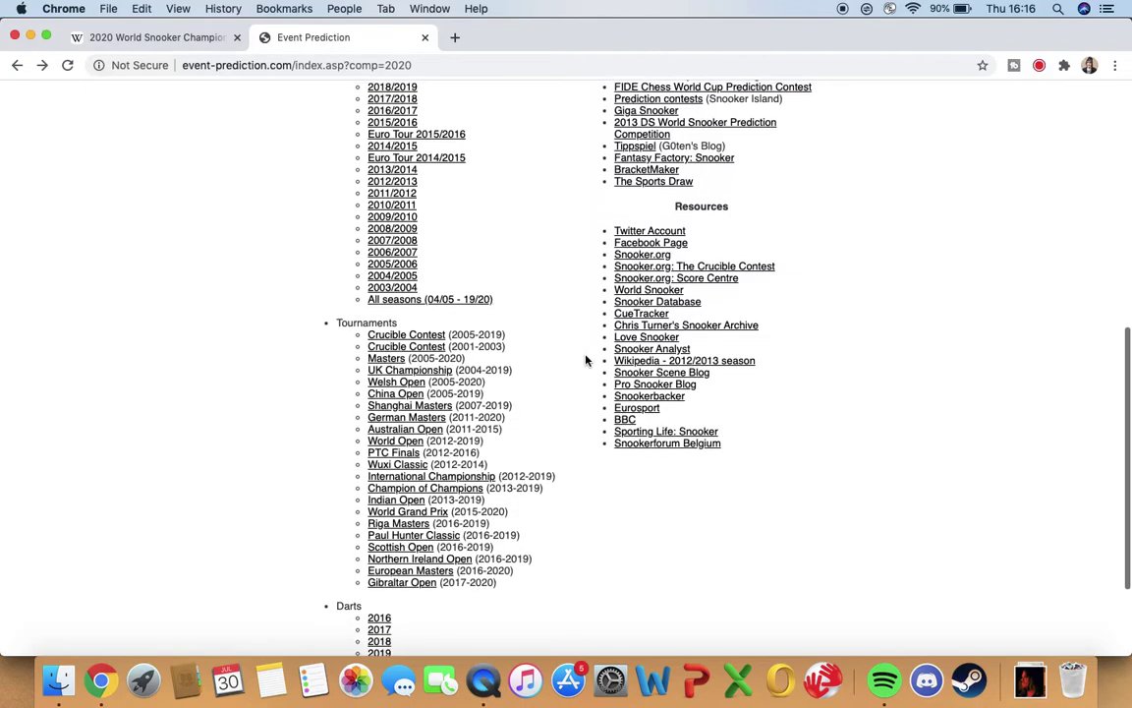
scroll(586, 360, down, 4)
scroll(586, 360, up, 7)
scroll(585, 359, up, 1)
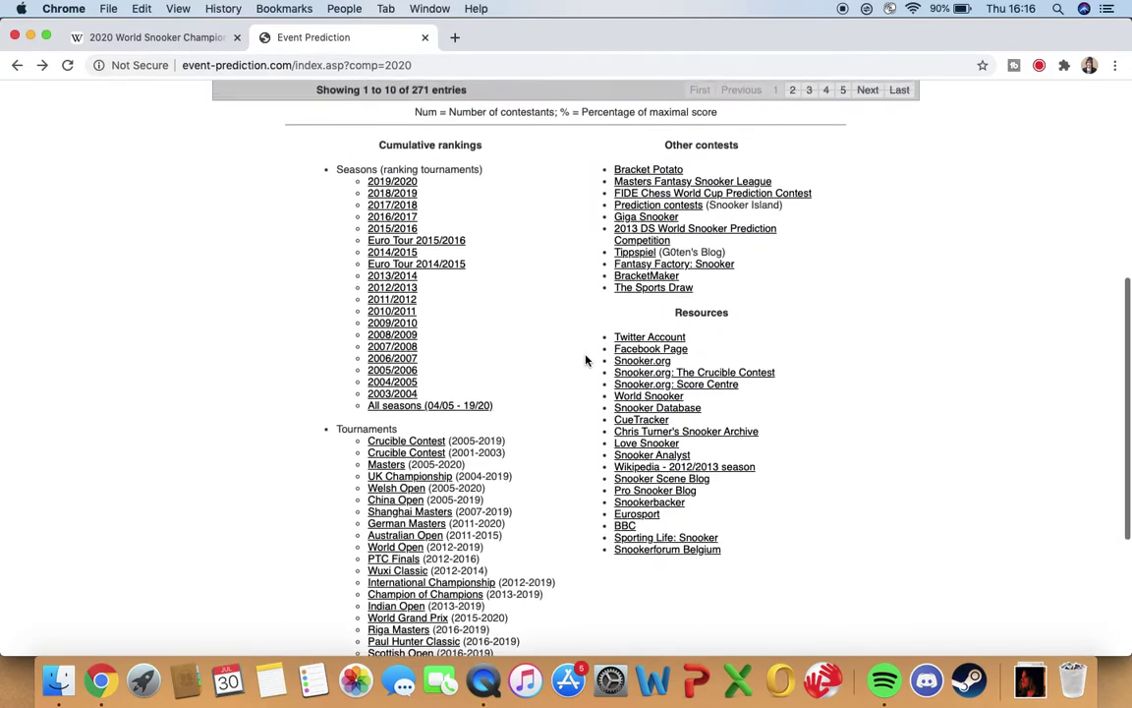
Open the 2018/2019 season rankings: 1 615 contestants, top score 1 482.3
click(406, 204)
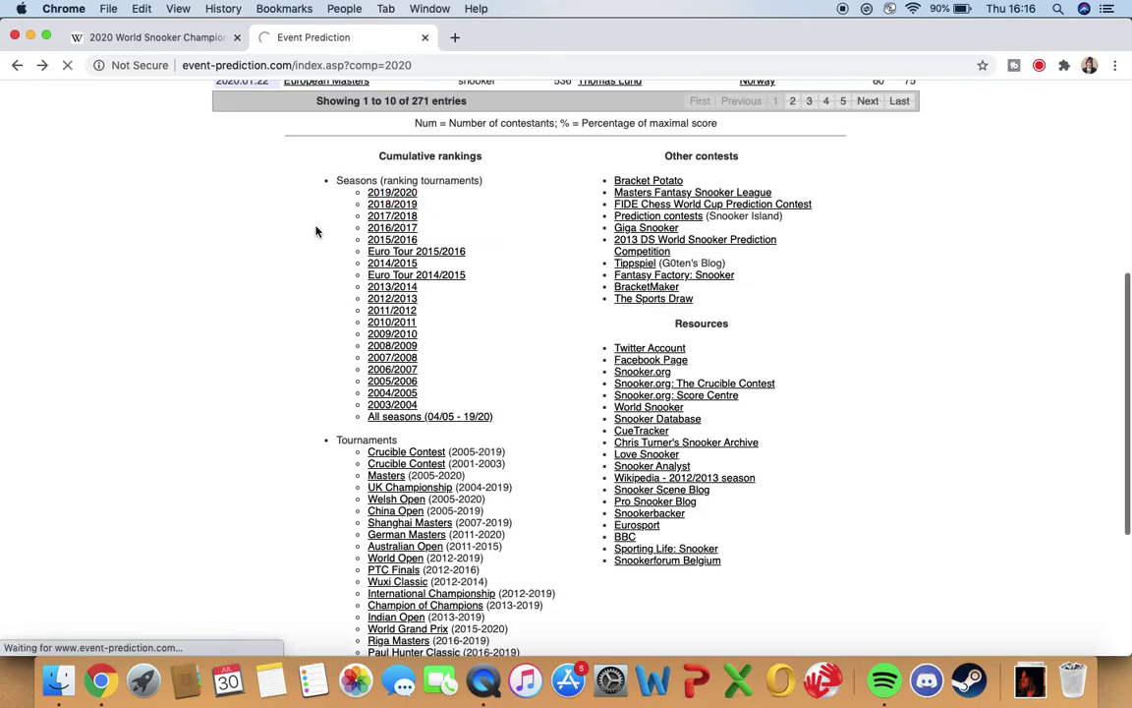
scroll(315, 231, up, 5)
scroll(313, 231, up, 2)
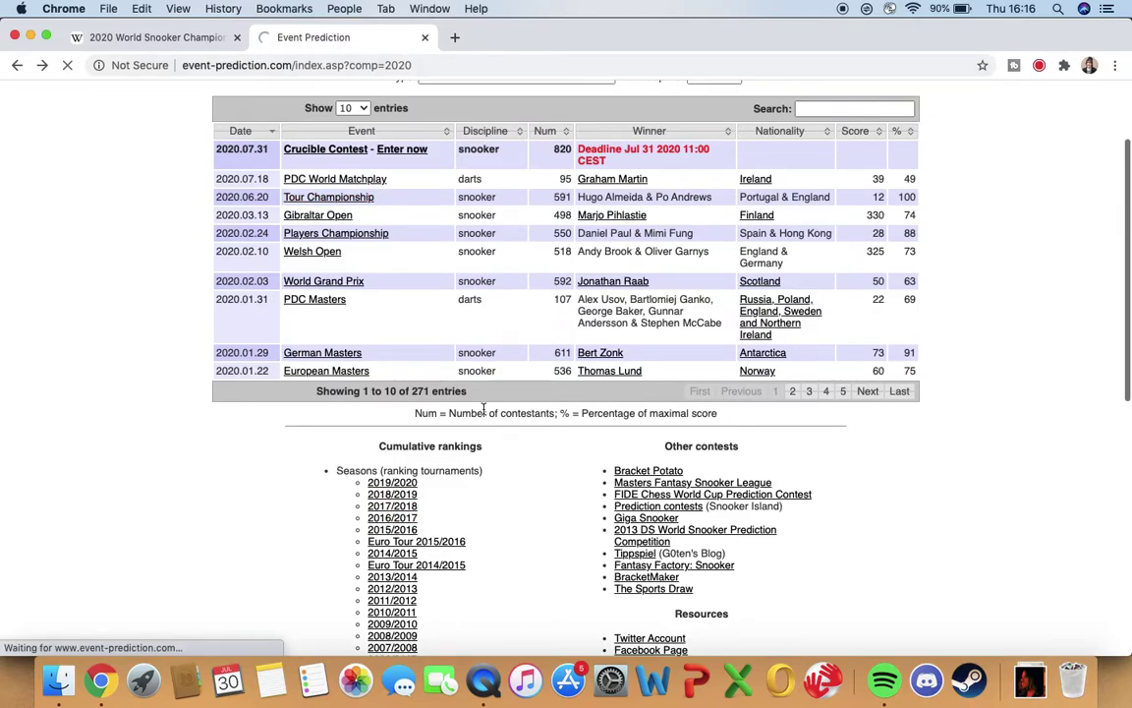
scroll(392, 511, up, 4)
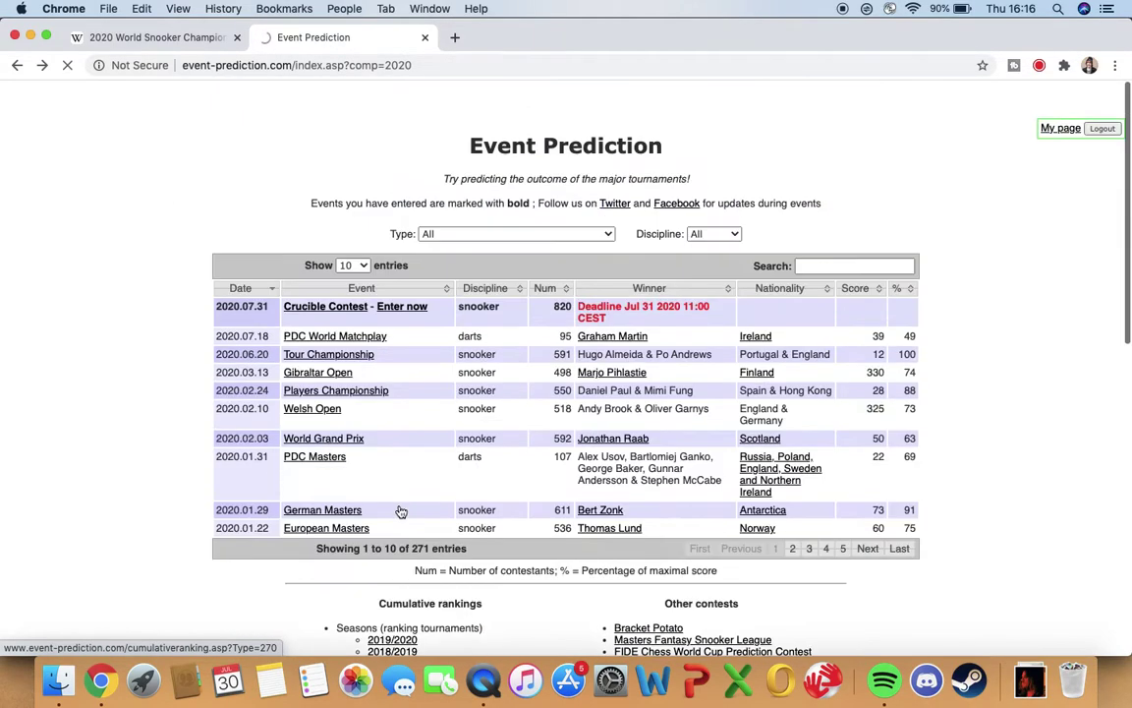
scroll(643, 104, down, 10)
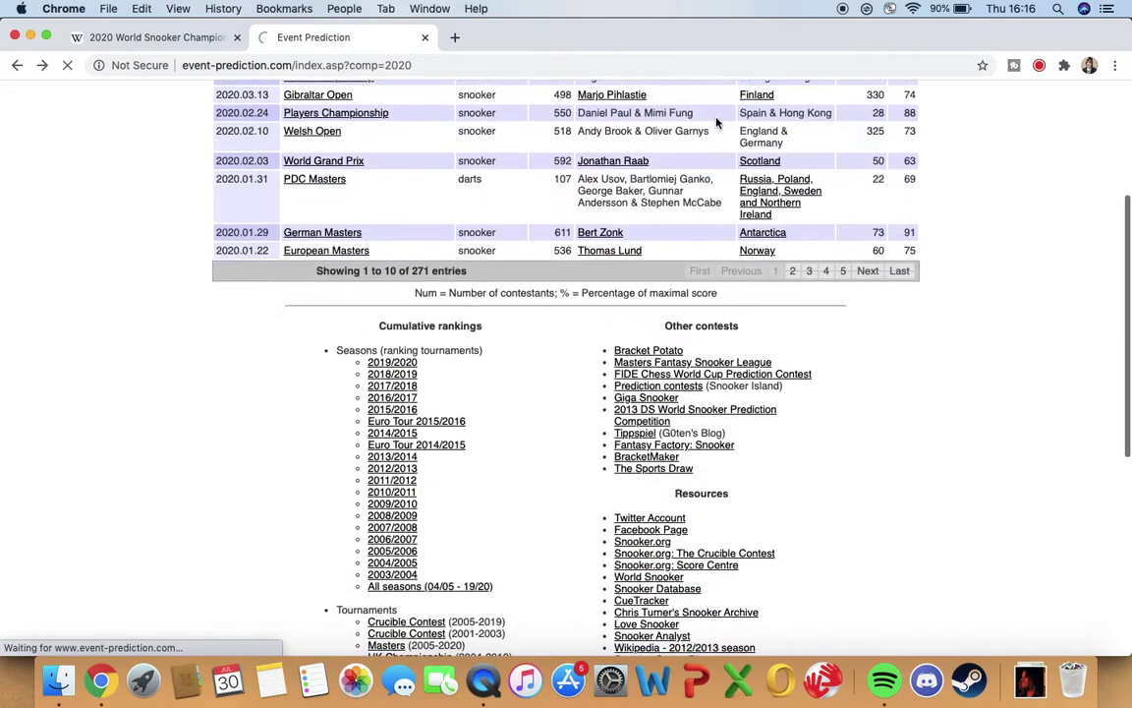
scroll(583, 285, down, 2)
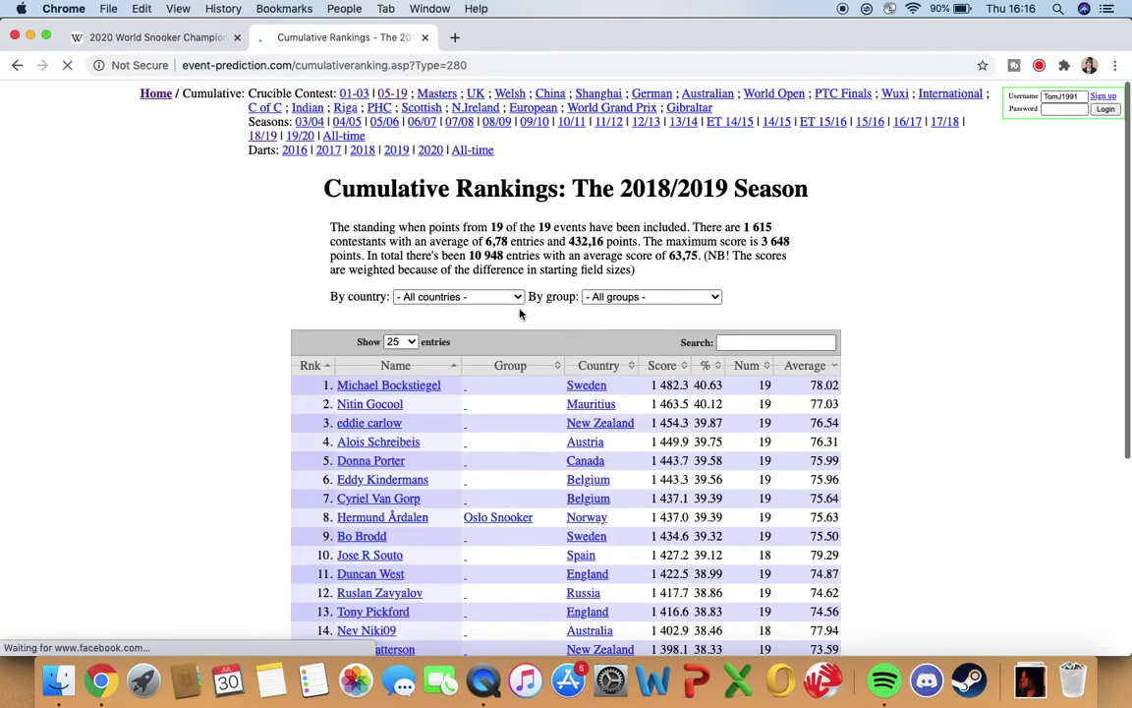
scroll(521, 313, down, 1)
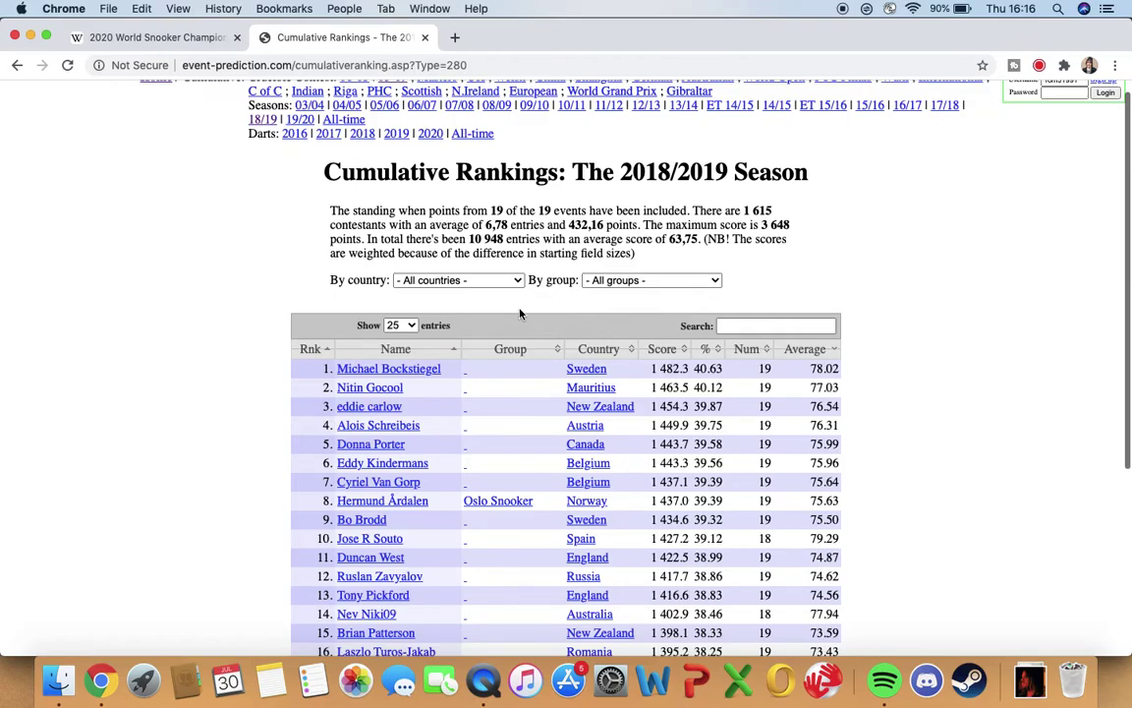
scroll(521, 312, down, 5)
scroll(521, 312, up, 5)
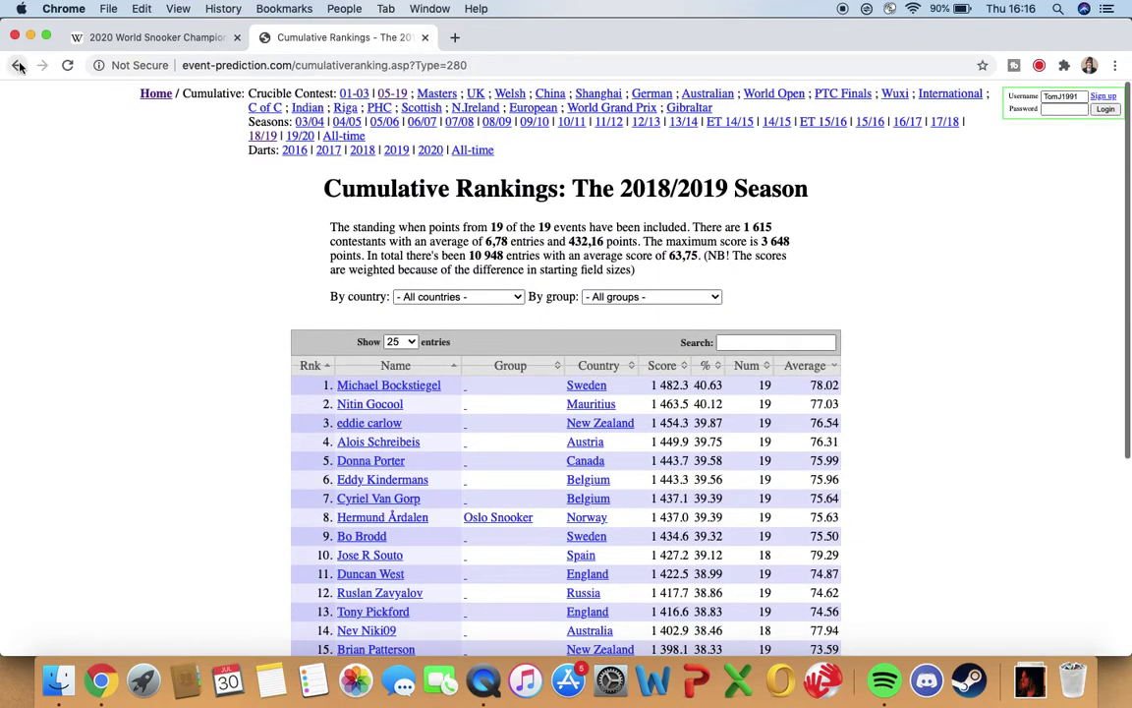
click(398, 94)
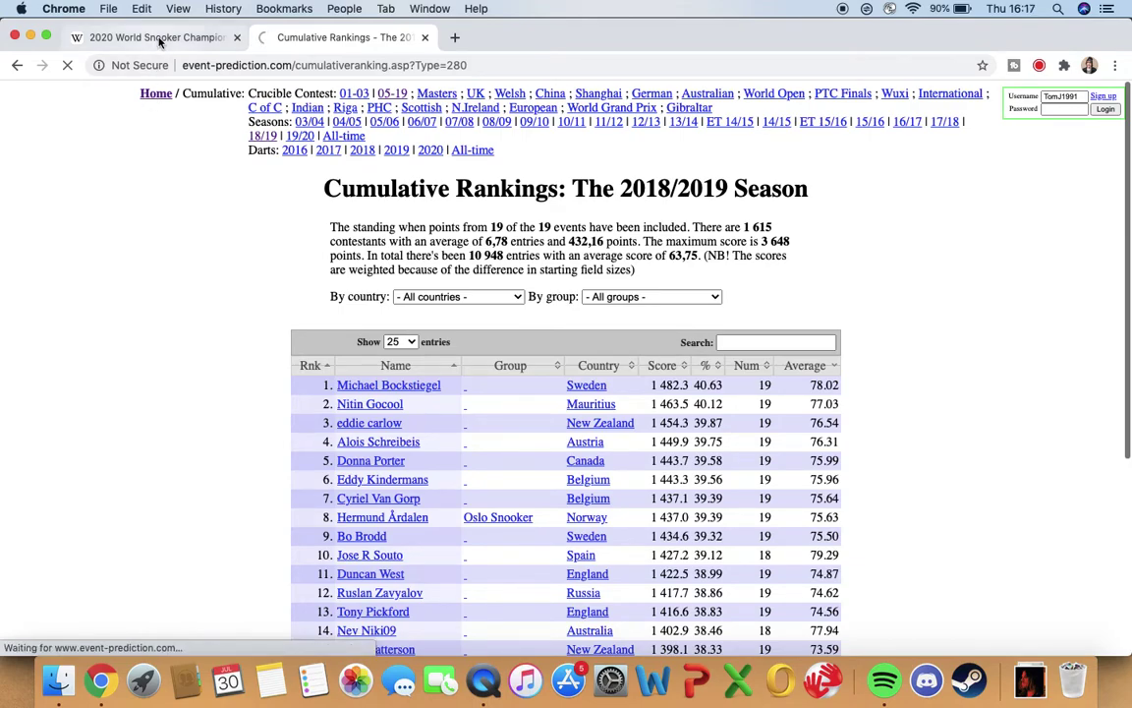
click(218, 40)
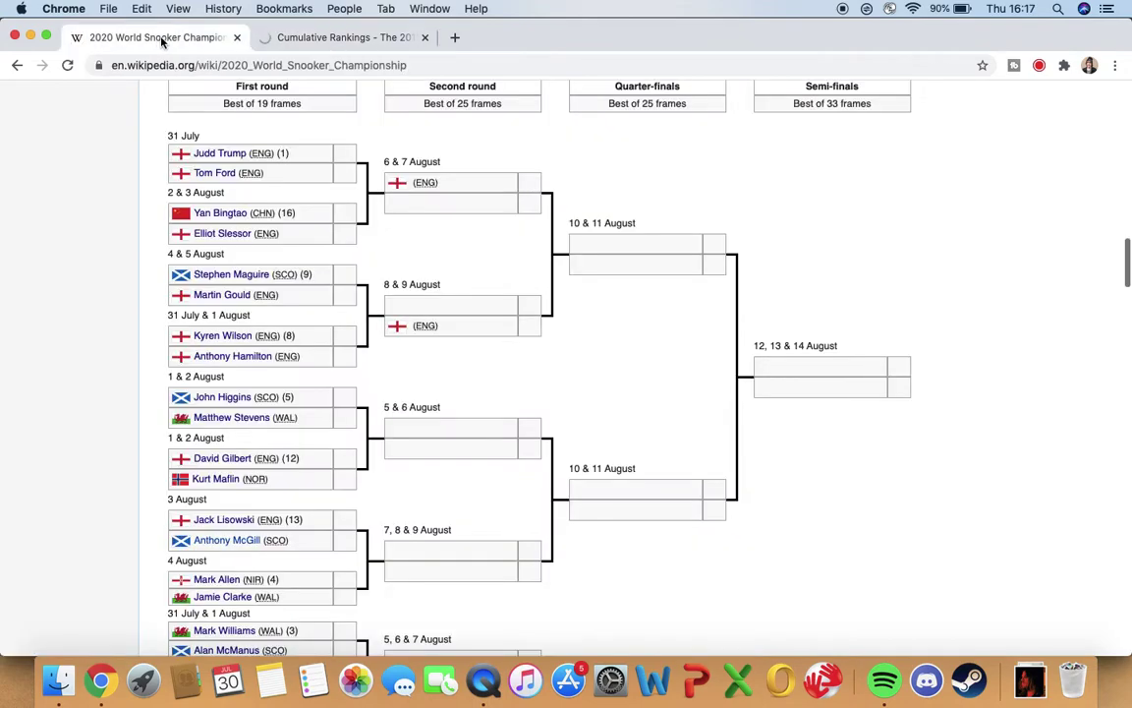
Close the 2020 World Snooker Championship Wikipedia tab
click(235, 39)
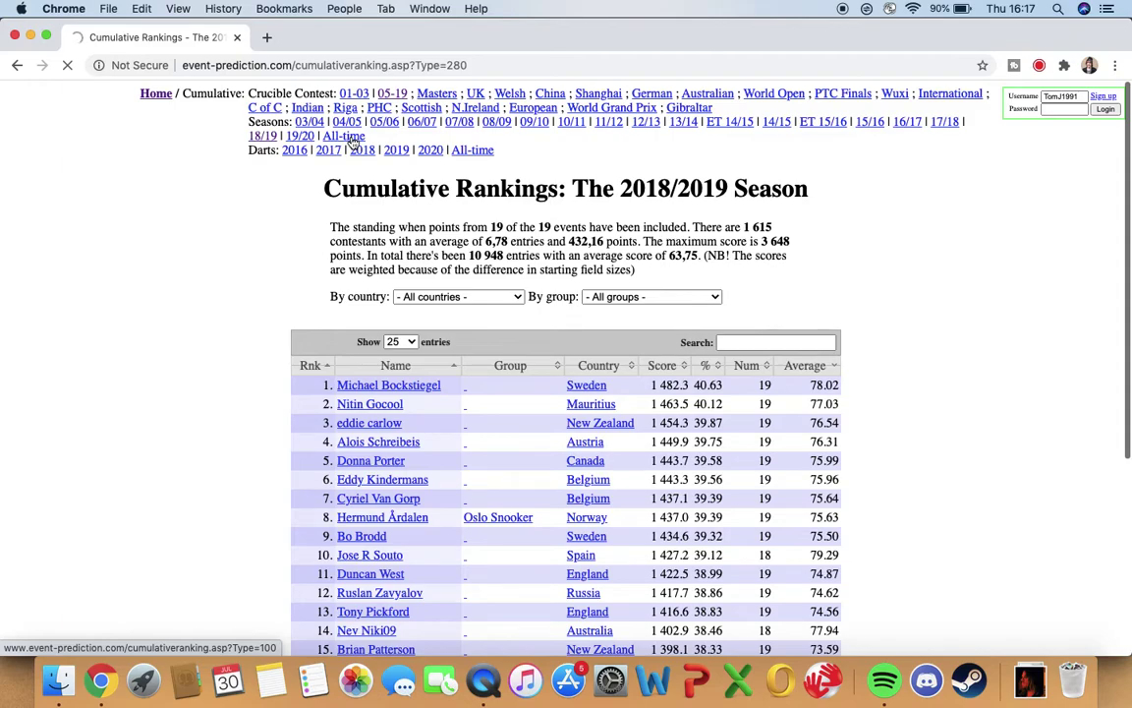
Open the All-time rankings in a new tab and bring the event list's results table into view
right_click(351, 140)
click(373, 145)
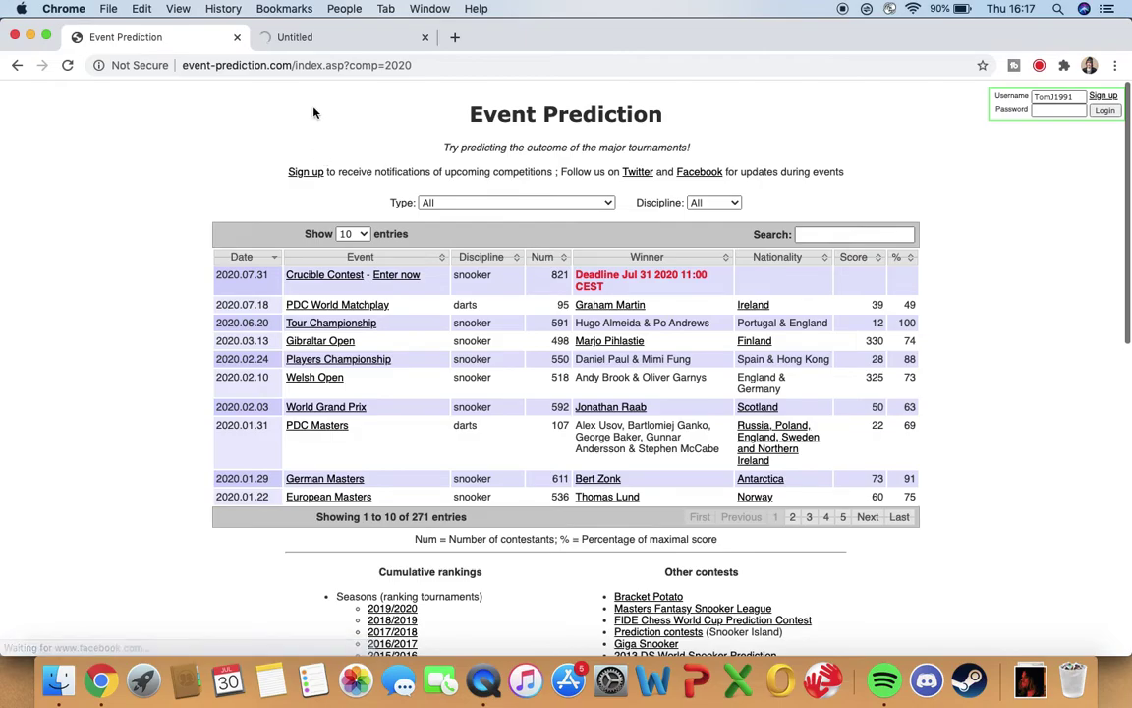
scroll(134, 195, down, 5)
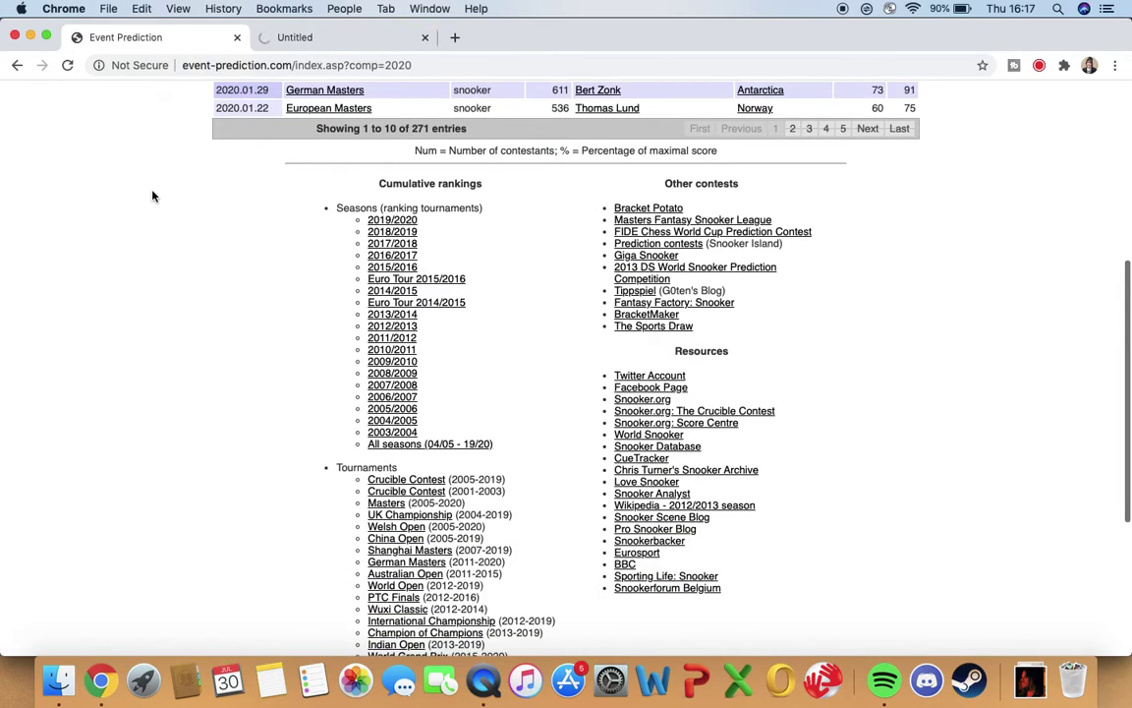
scroll(485, 257, down, 2)
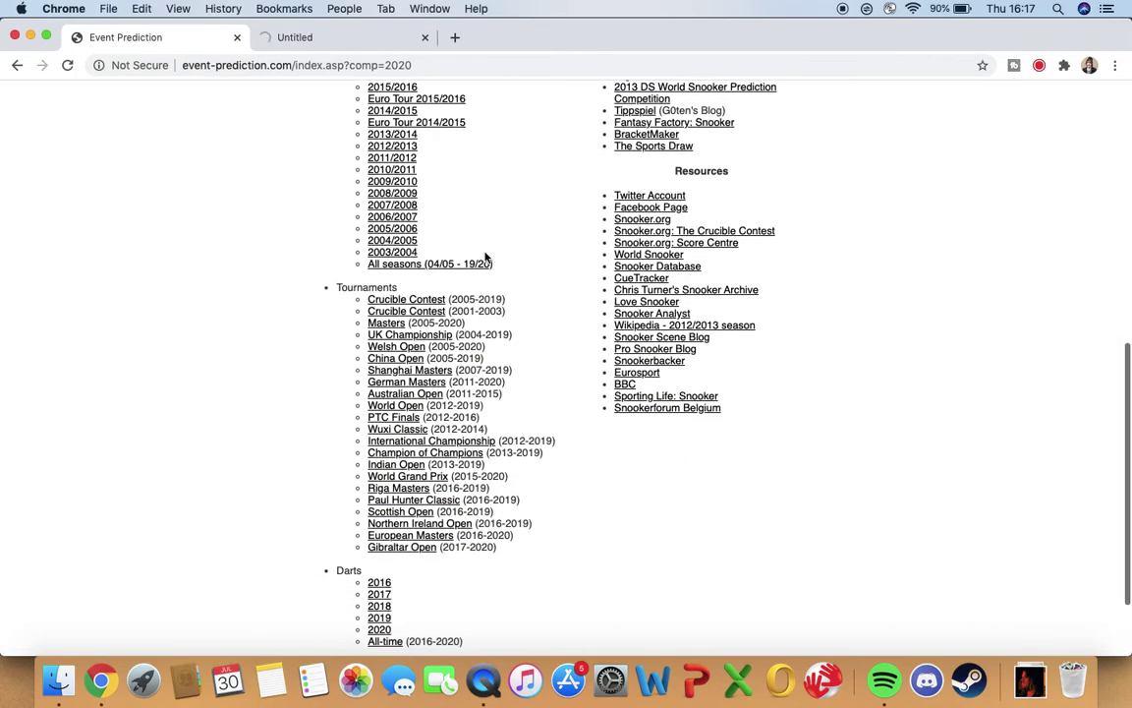
scroll(304, 146, up, 1)
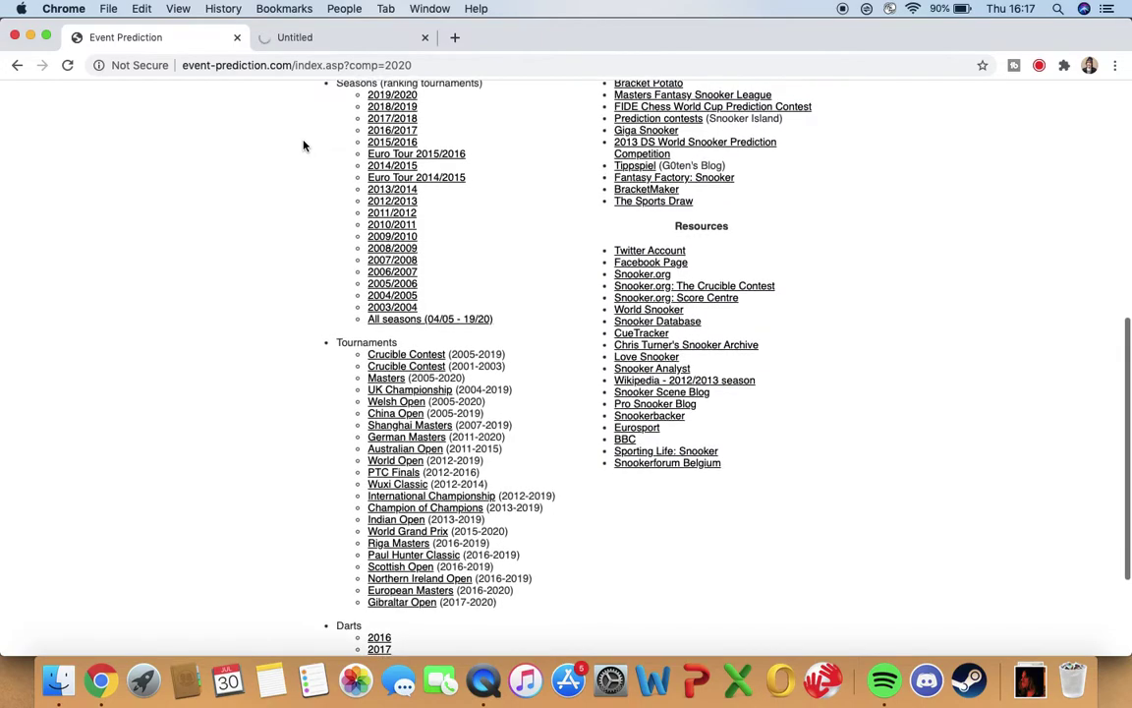
scroll(303, 146, down, 2)
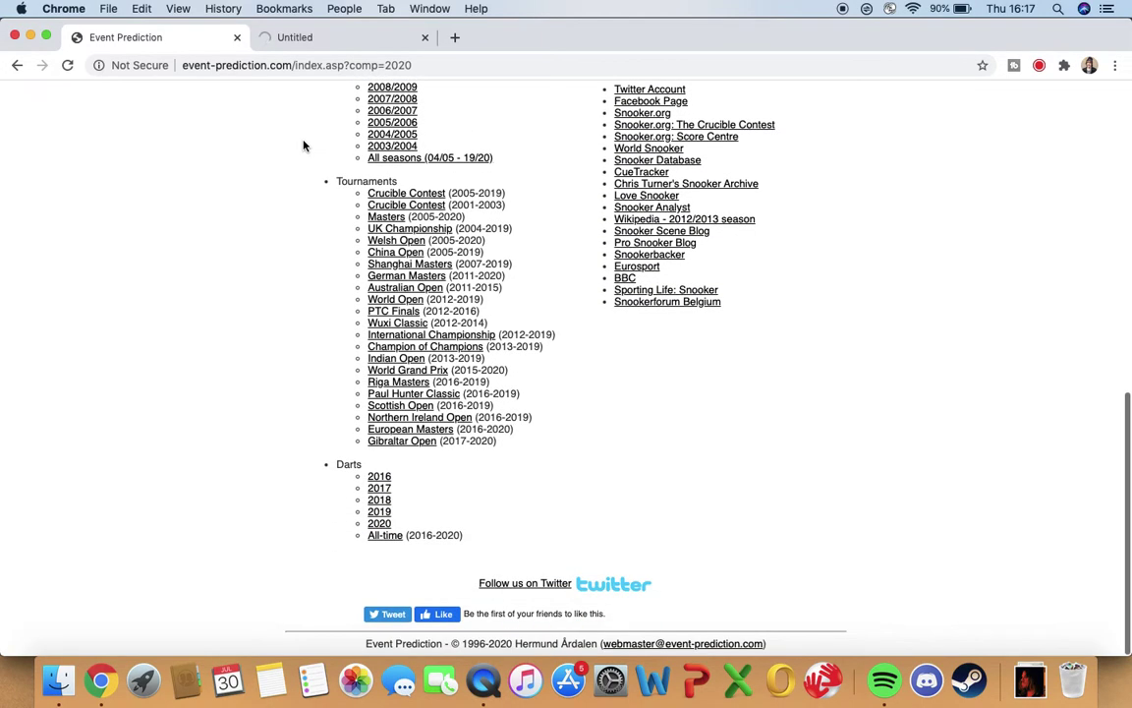
scroll(304, 146, up, 3)
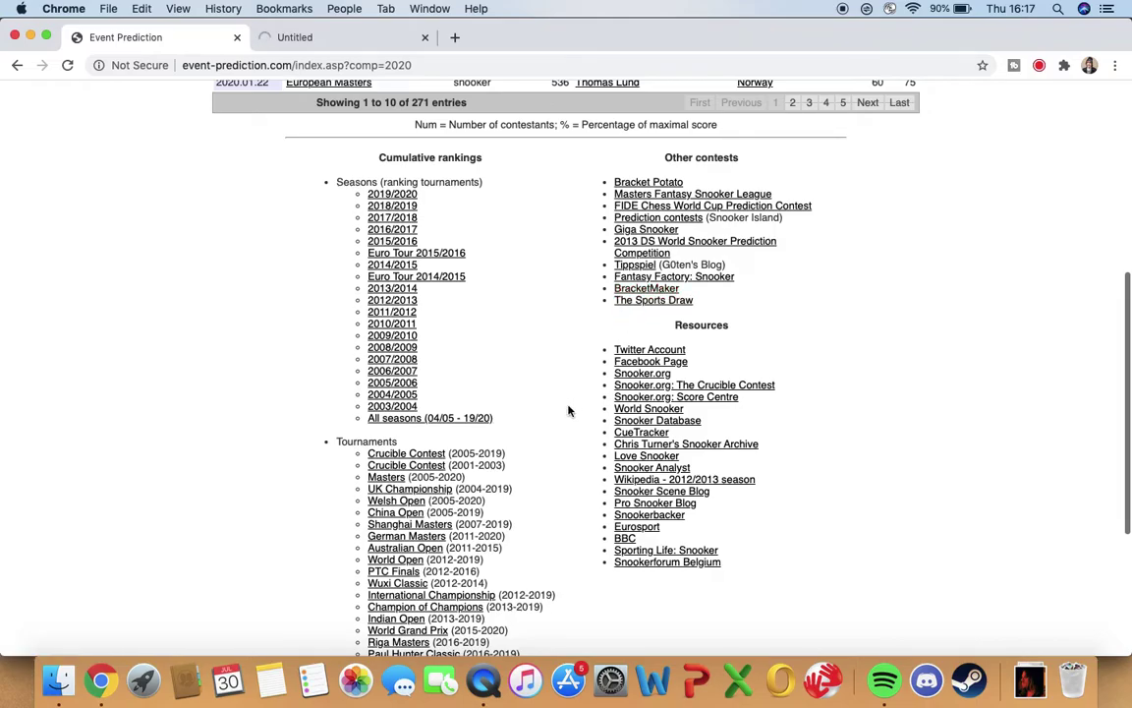
scroll(568, 411, up, 10)
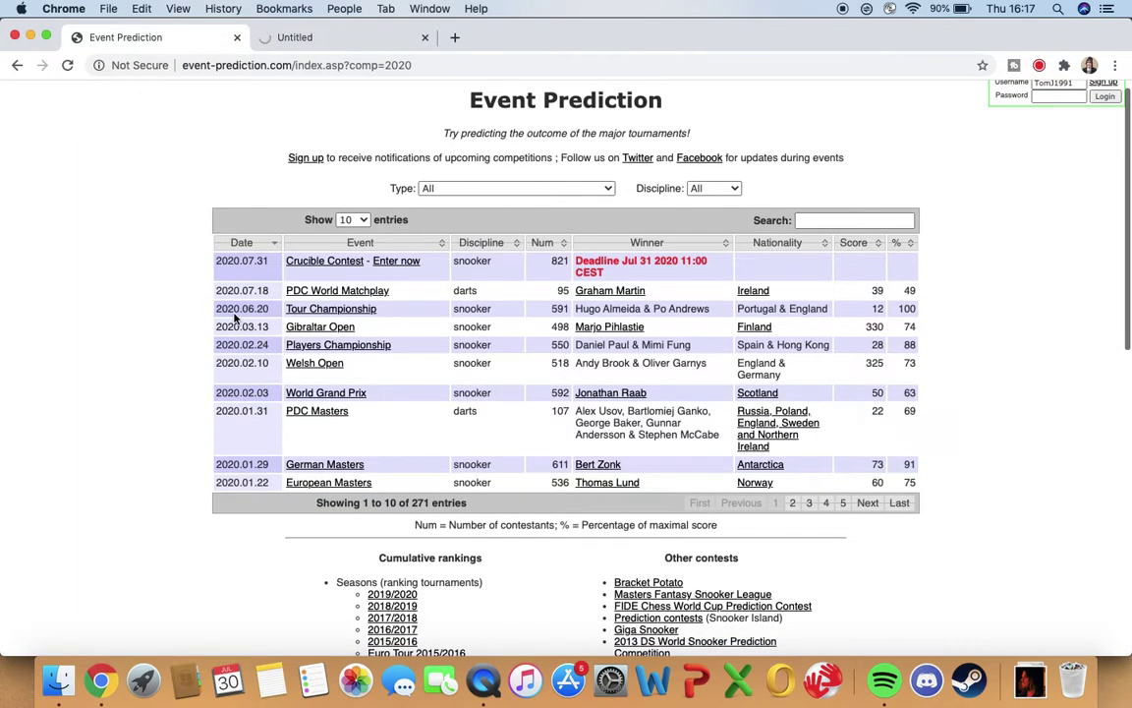
Show 100 events per page and note the 2019 Crucible Contest's 1089 entrants
scroll(236, 317, down, 1)
click(352, 208)
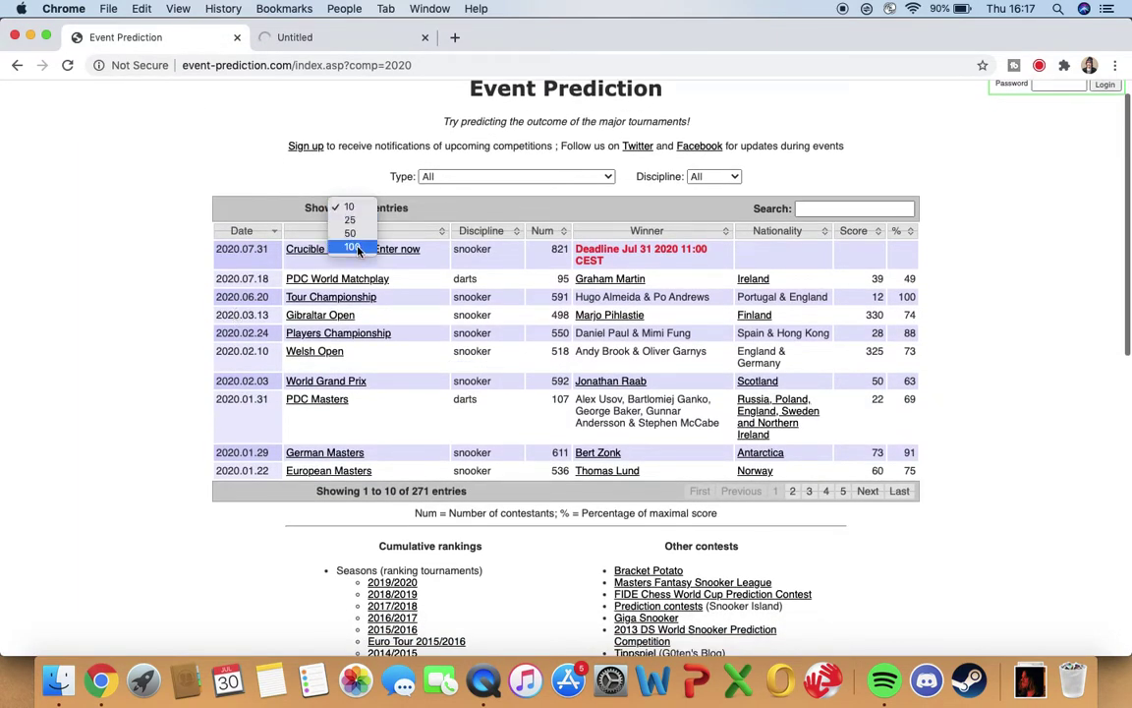
click(356, 247)
scroll(187, 308, down, 5)
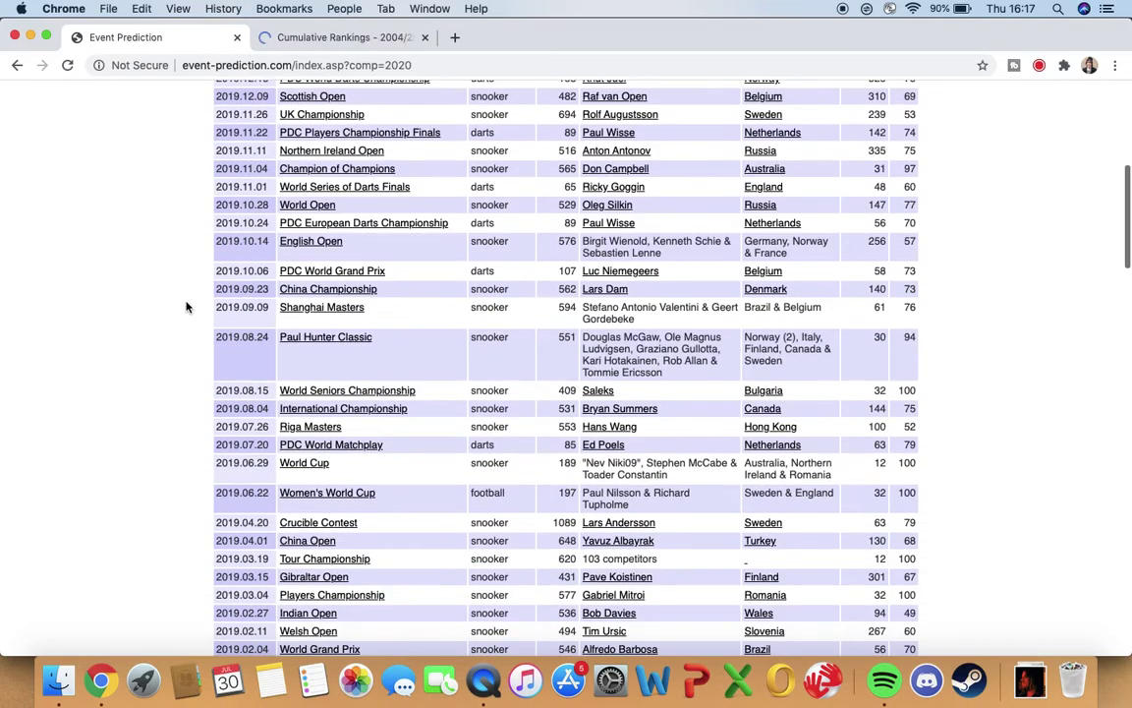
scroll(187, 308, down, 1)
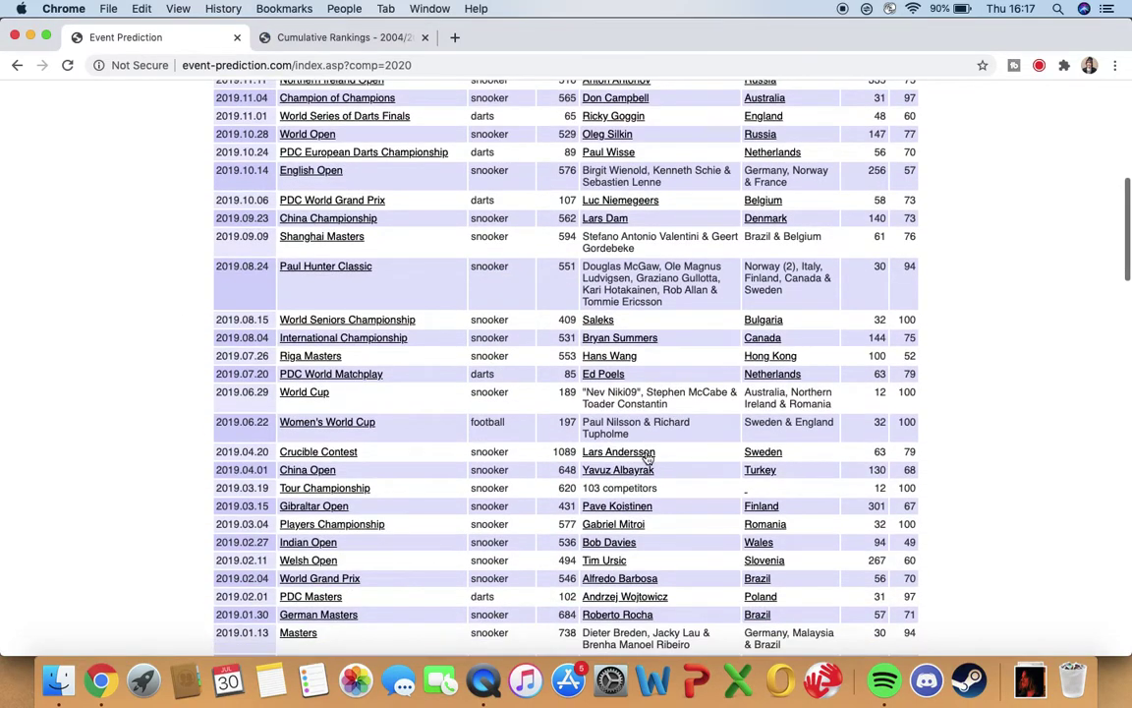
scroll(513, 392, down, 1)
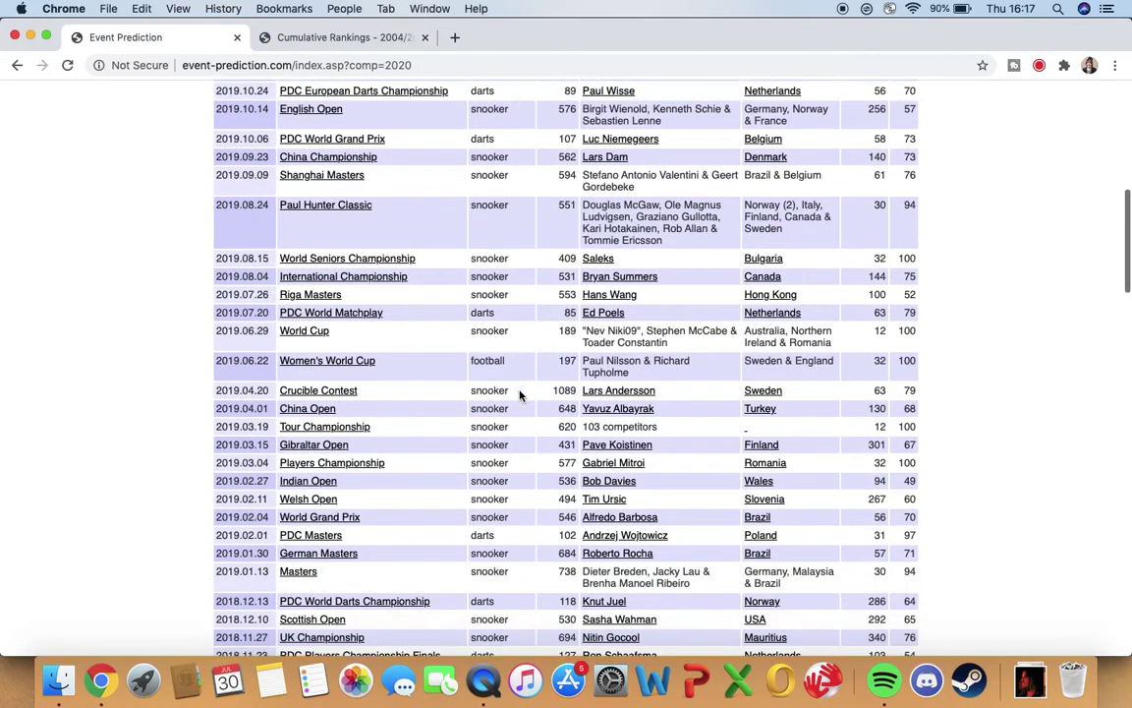
double_click(562, 390)
scroll(562, 390, up, 8)
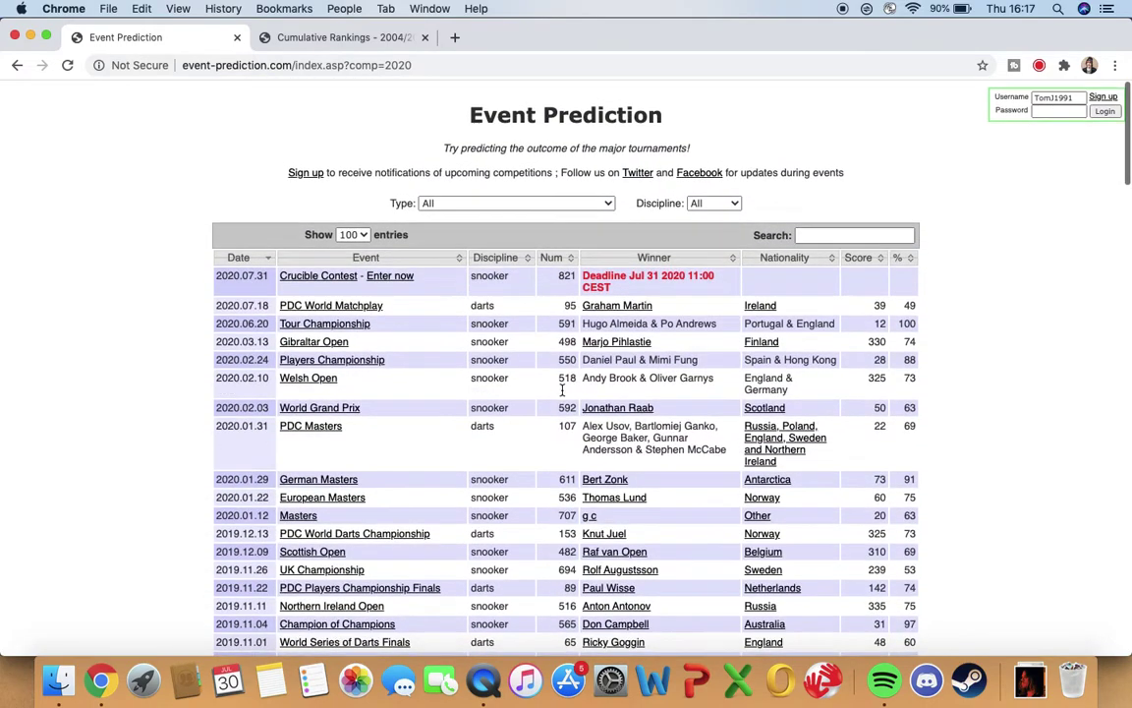
scroll(563, 385, down, 6)
scroll(563, 385, down, 6)
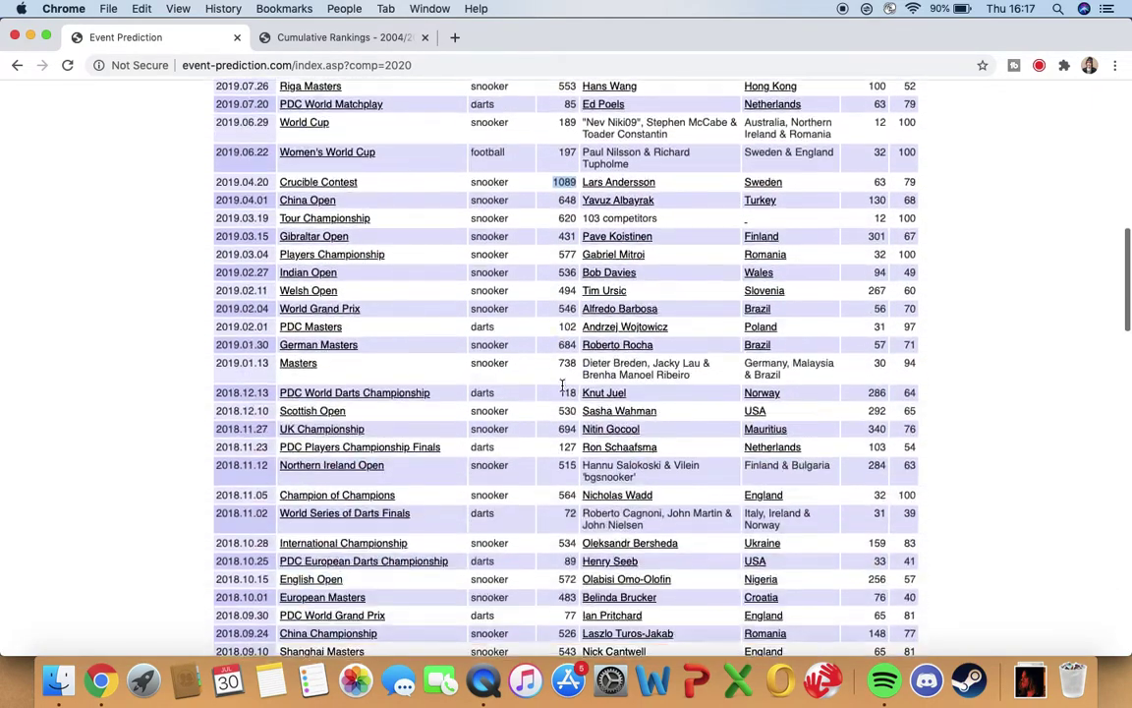
Find 'crucible' on the page and step through the 2019, 2018 and 2017 matches
key(super+f)
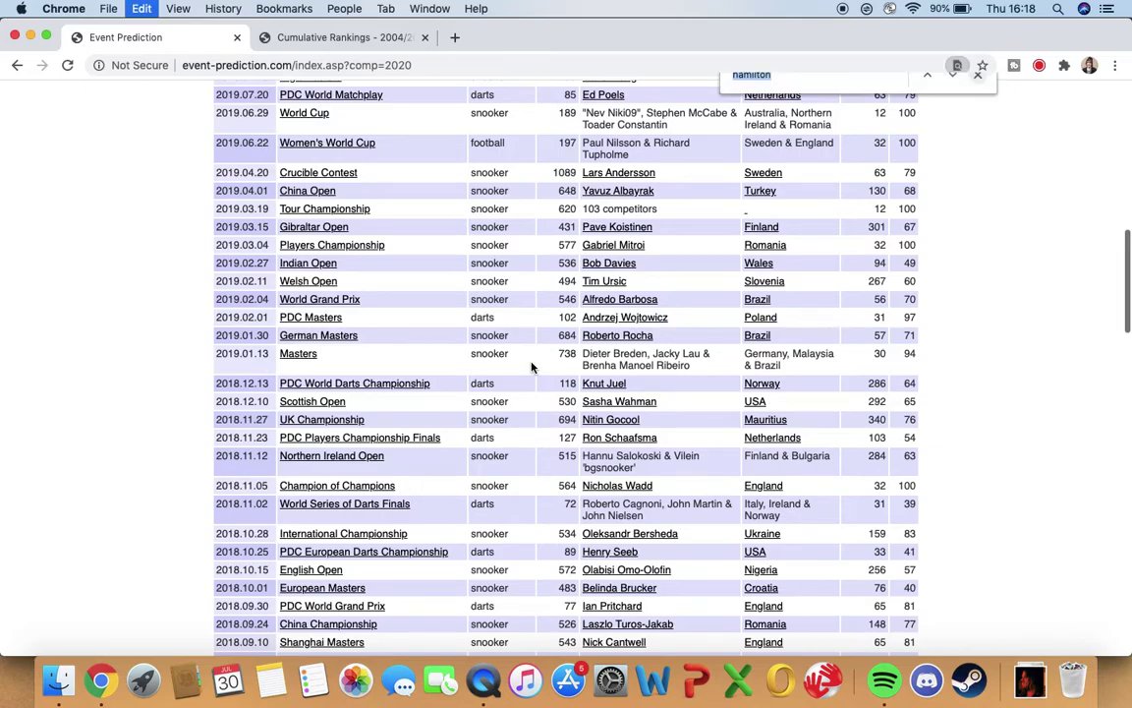
text(cru)
key(shift+Return)
key(shift+Return)
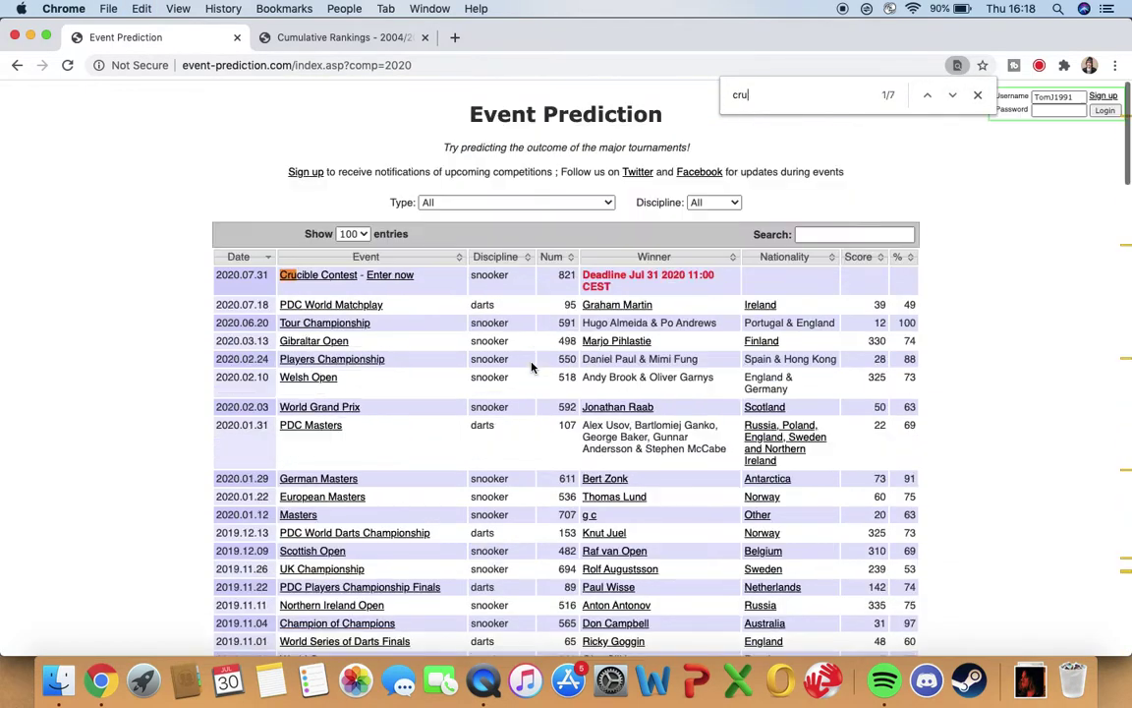
text(cible)
key(Return)
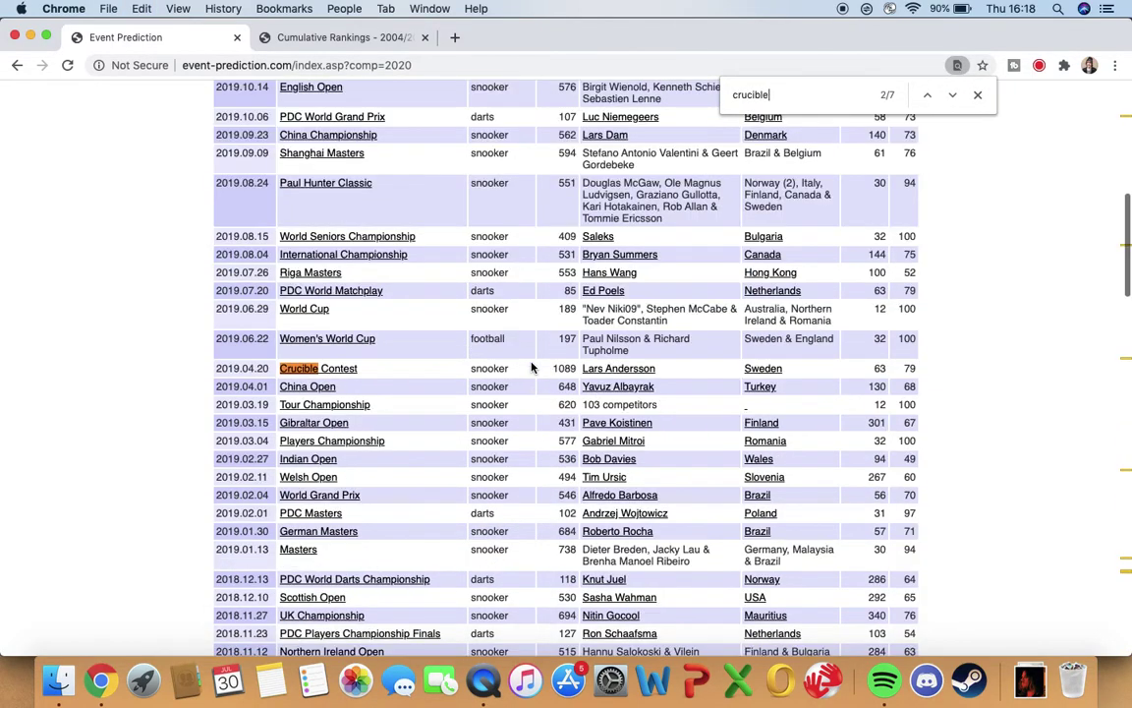
key(Return)
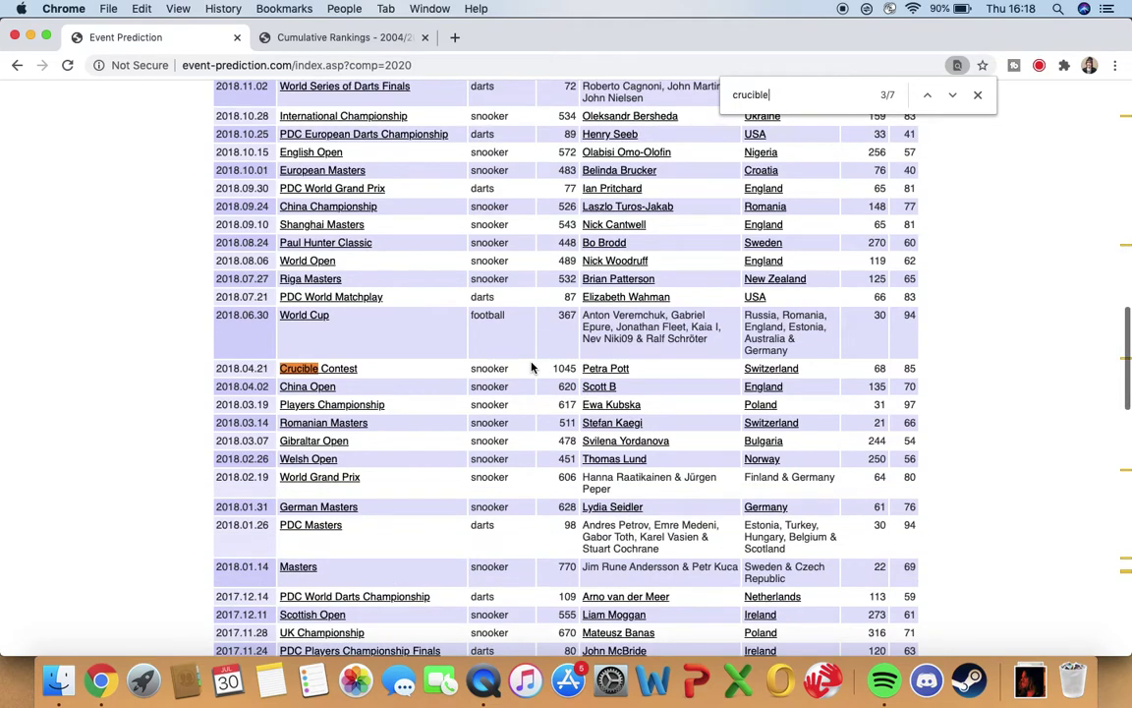
key(Return)
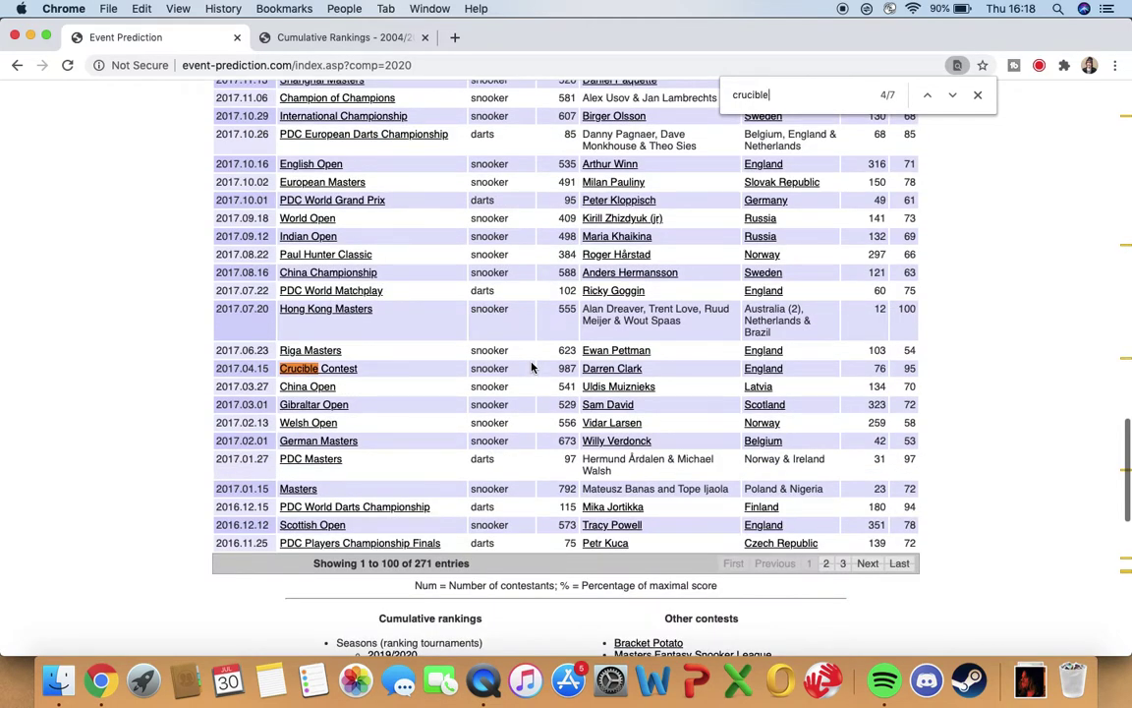
click(979, 98)
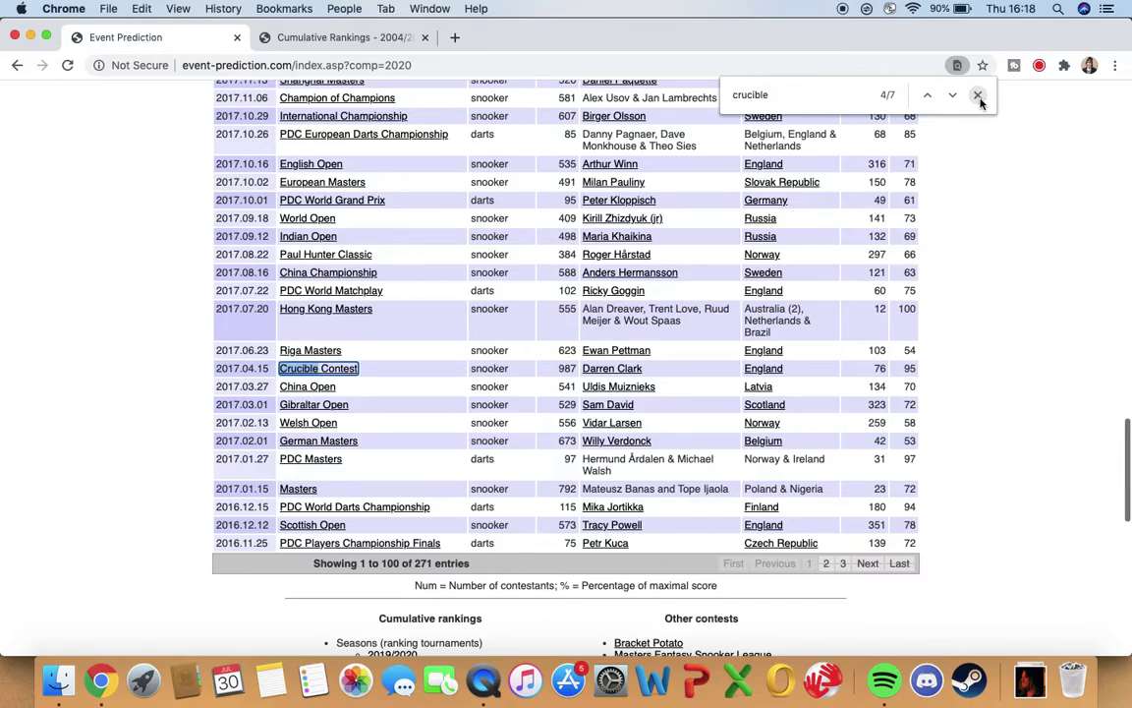
Sort the event list by Score, highest first
scroll(934, 177, up, 15)
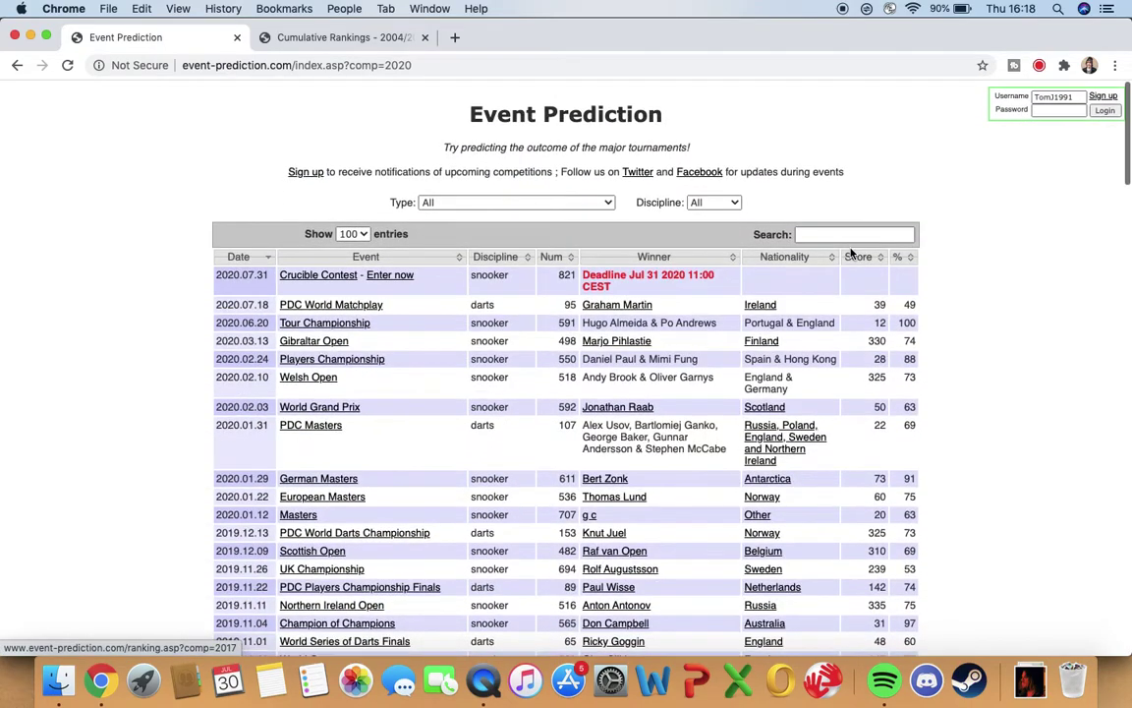
click(851, 256)
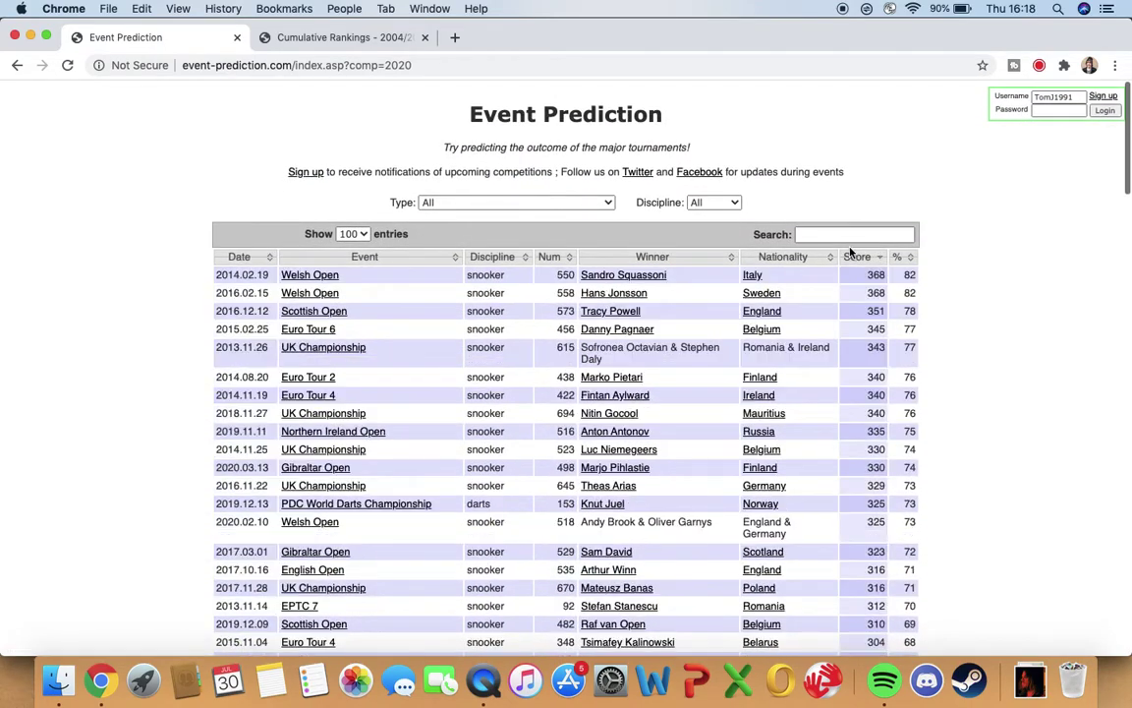
click(851, 233)
Filter events to 'Crucible conte' and sort by entrant count, led by 2000 with 1283
text(Cruci)
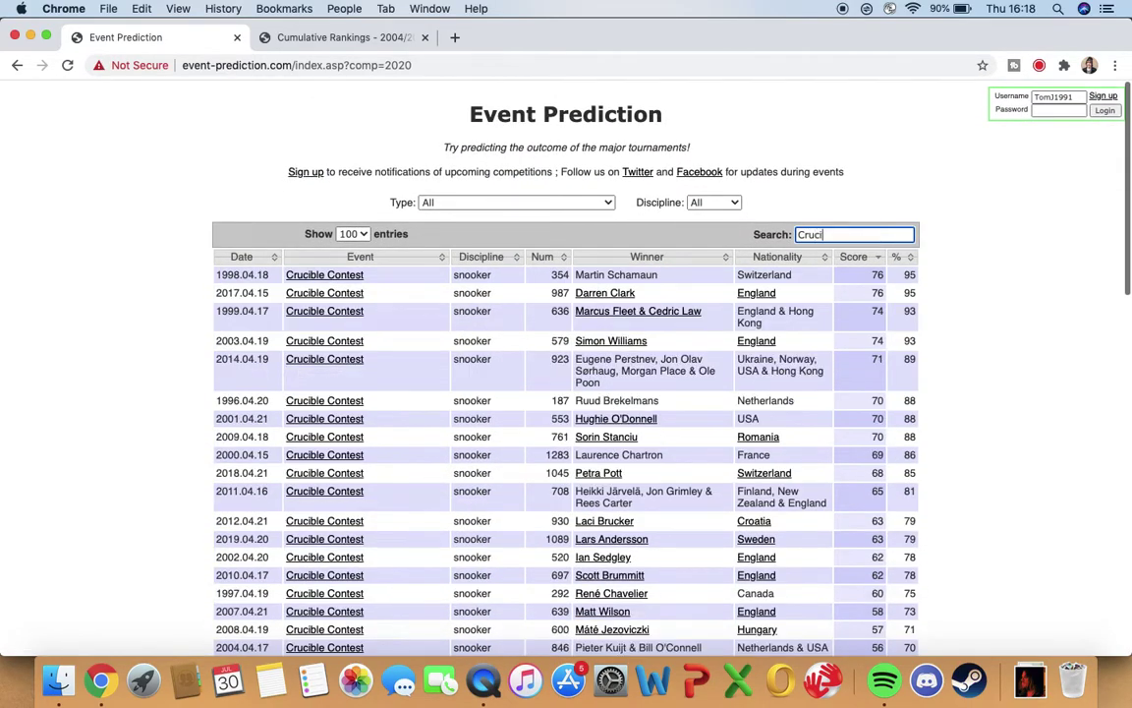
text(ble contest)
double_click(239, 275)
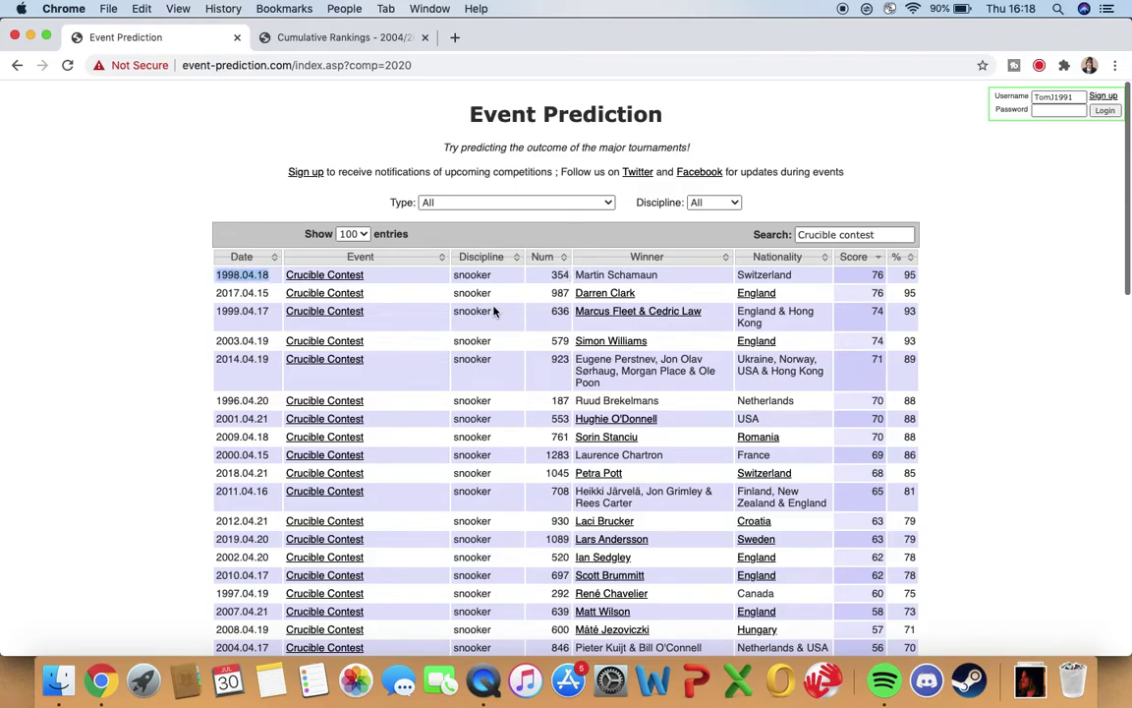
scroll(494, 311, down, 1)
scroll(536, 254, down, 3)
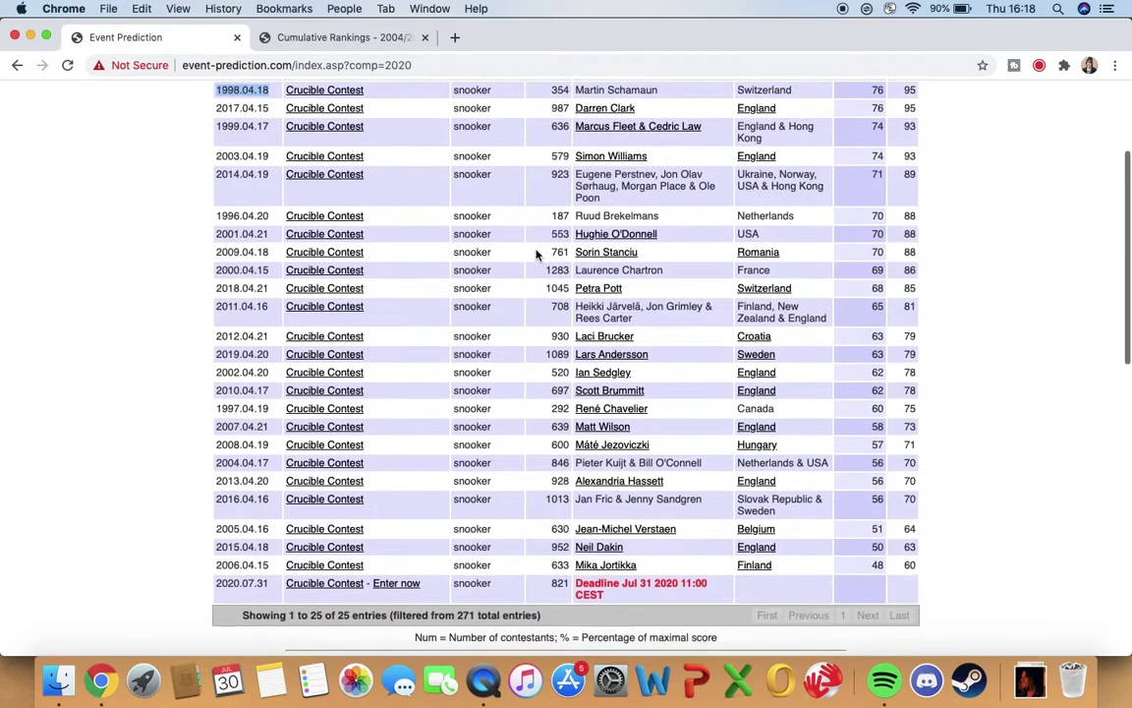
scroll(537, 255, down, 1)
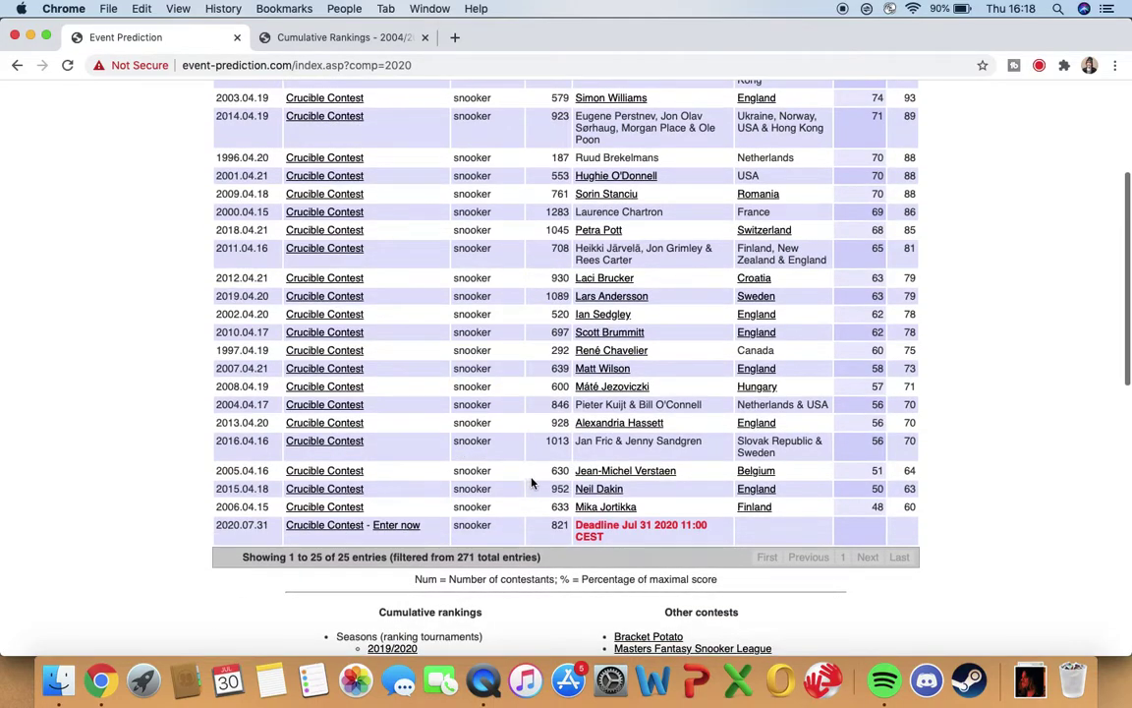
scroll(550, 472, up, 5)
click(560, 258)
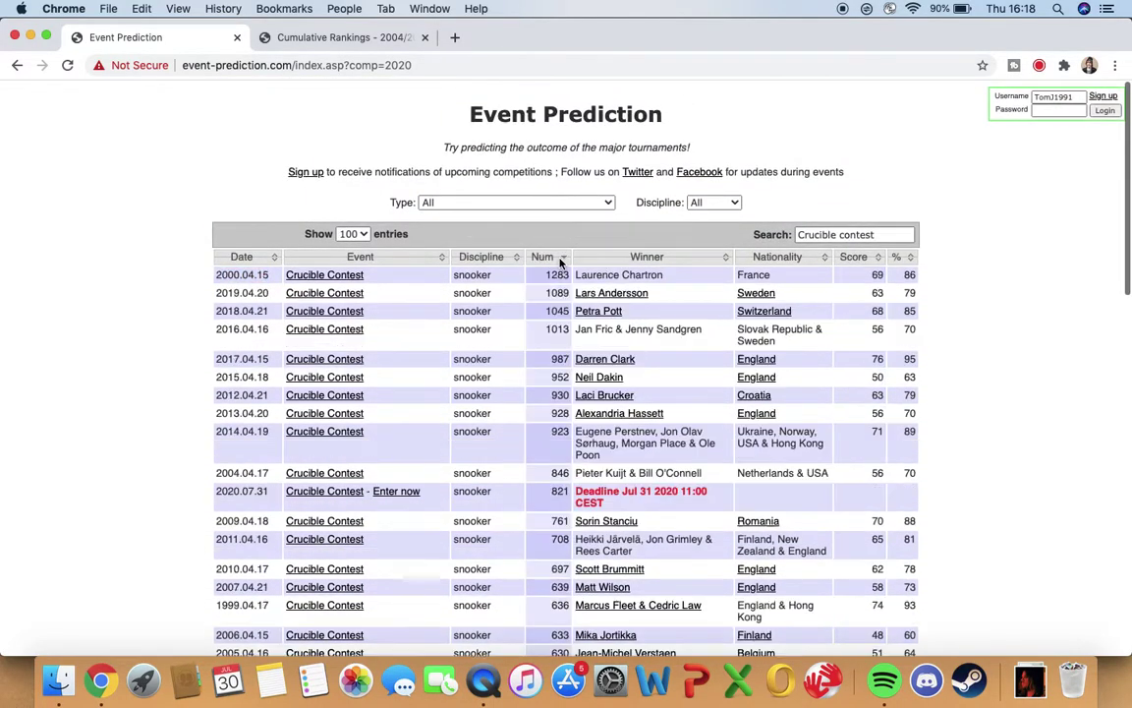
click(560, 258)
click(560, 258)
scroll(859, 350, down, 1)
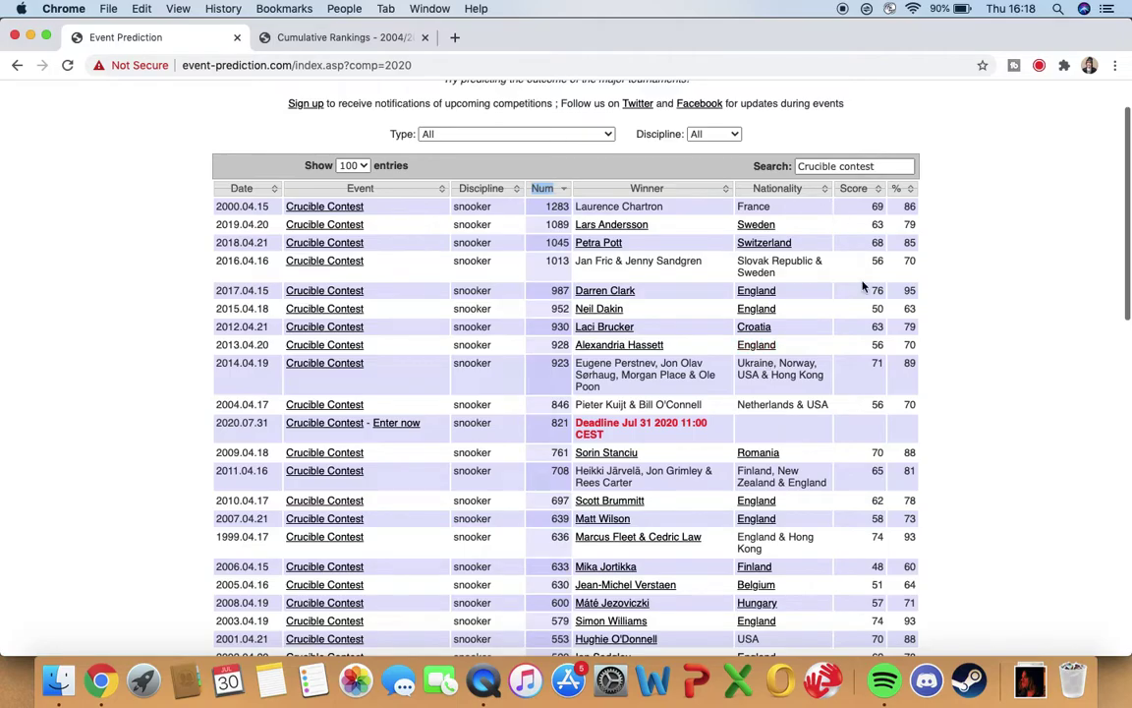
scroll(893, 423, down, 10)
scroll(894, 424, up, 10)
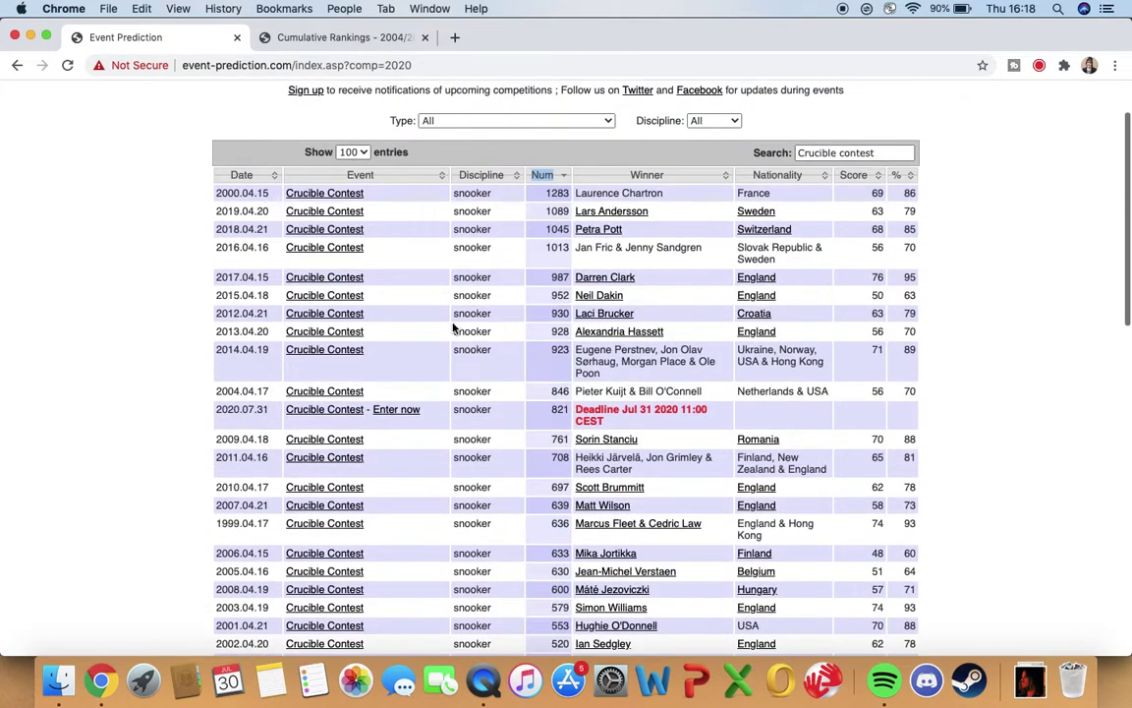
scroll(453, 327, up, 2)
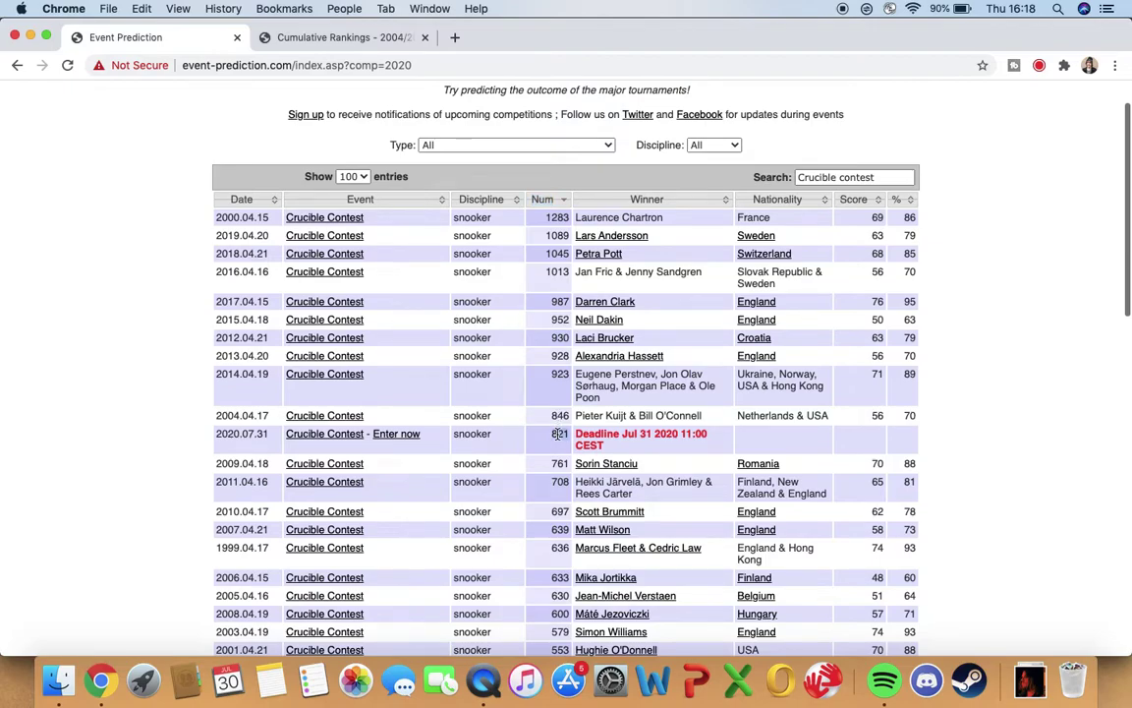